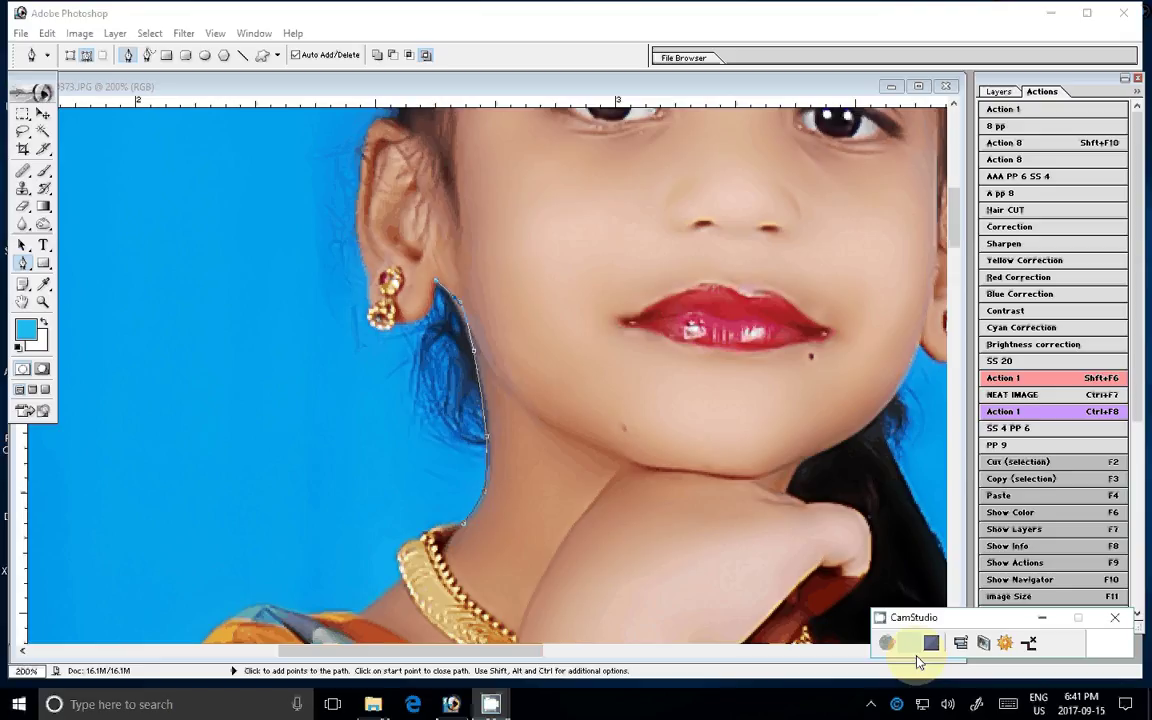
Step: Bring the photo window forward and trace the path up the back of the girl's ear
click(398, 325)
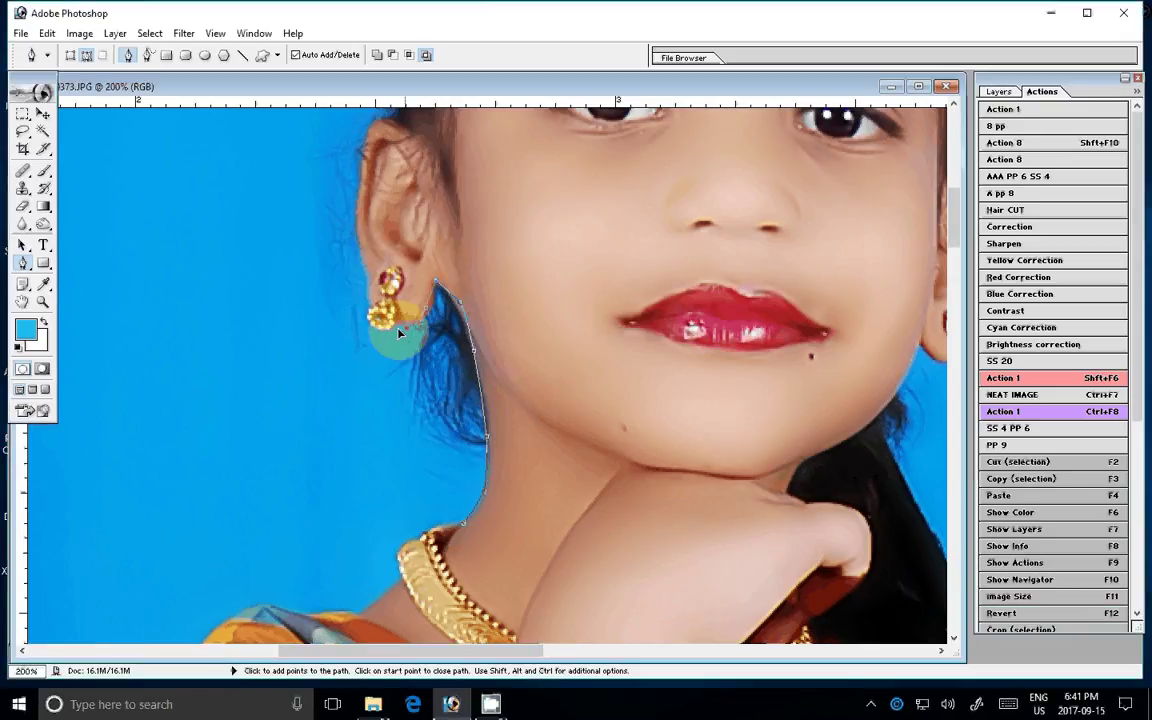
click(363, 283)
click(357, 221)
click(361, 180)
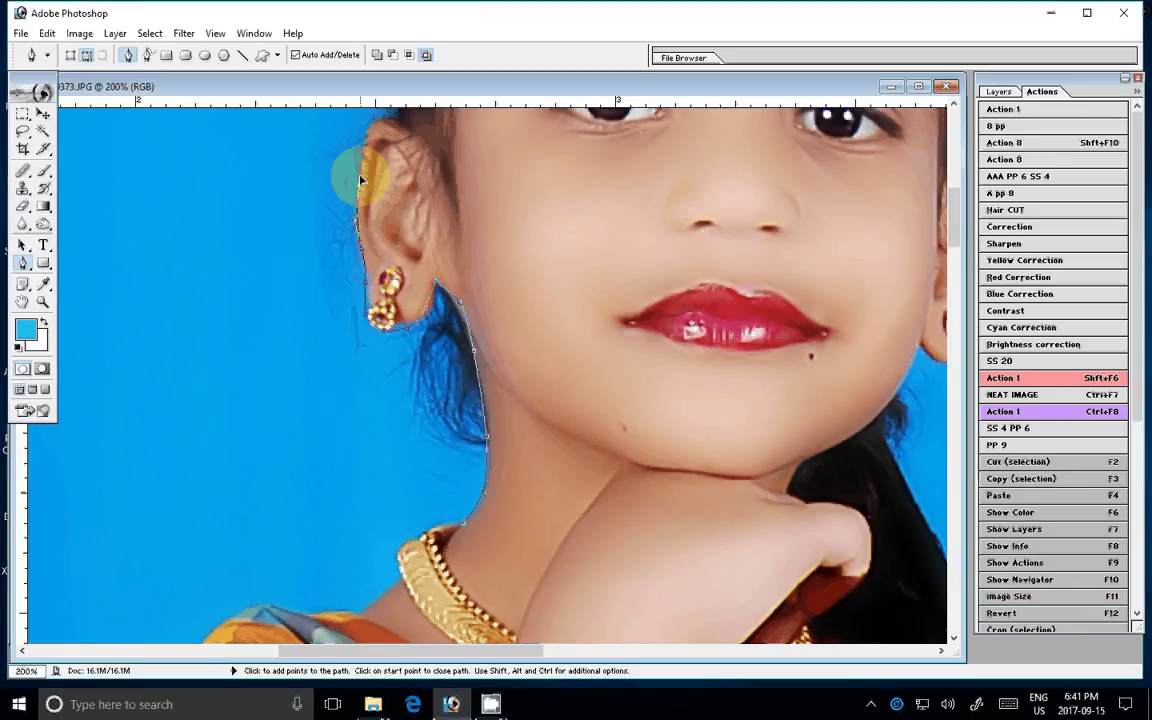
Step: Curve the path along the hairline, over the head, down the hair to the earring
scroll(315, 268, up, 5)
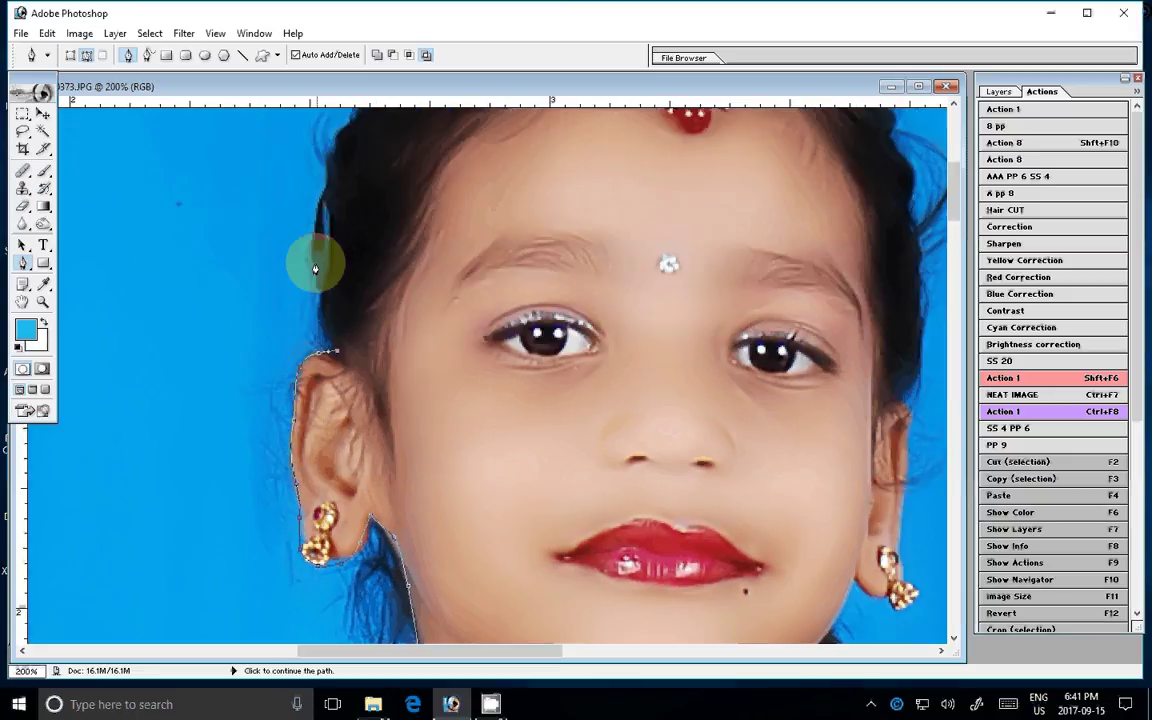
scroll(315, 268, up, 5)
click(334, 295)
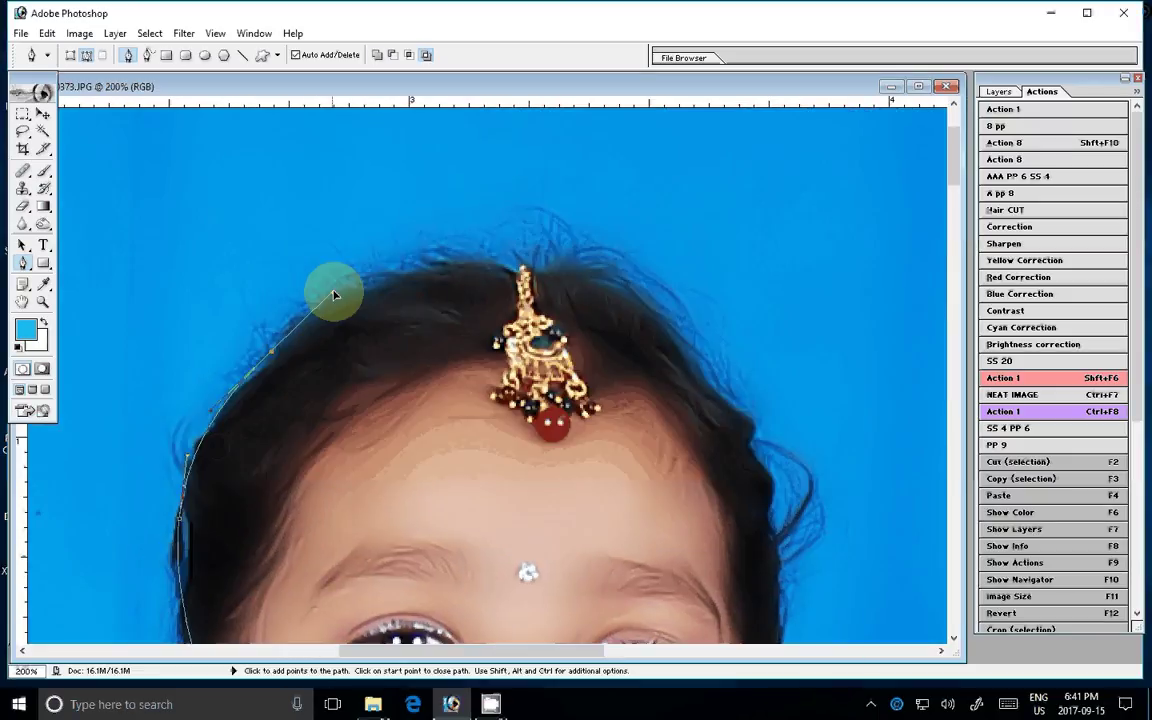
drag(523, 268, 634, 294)
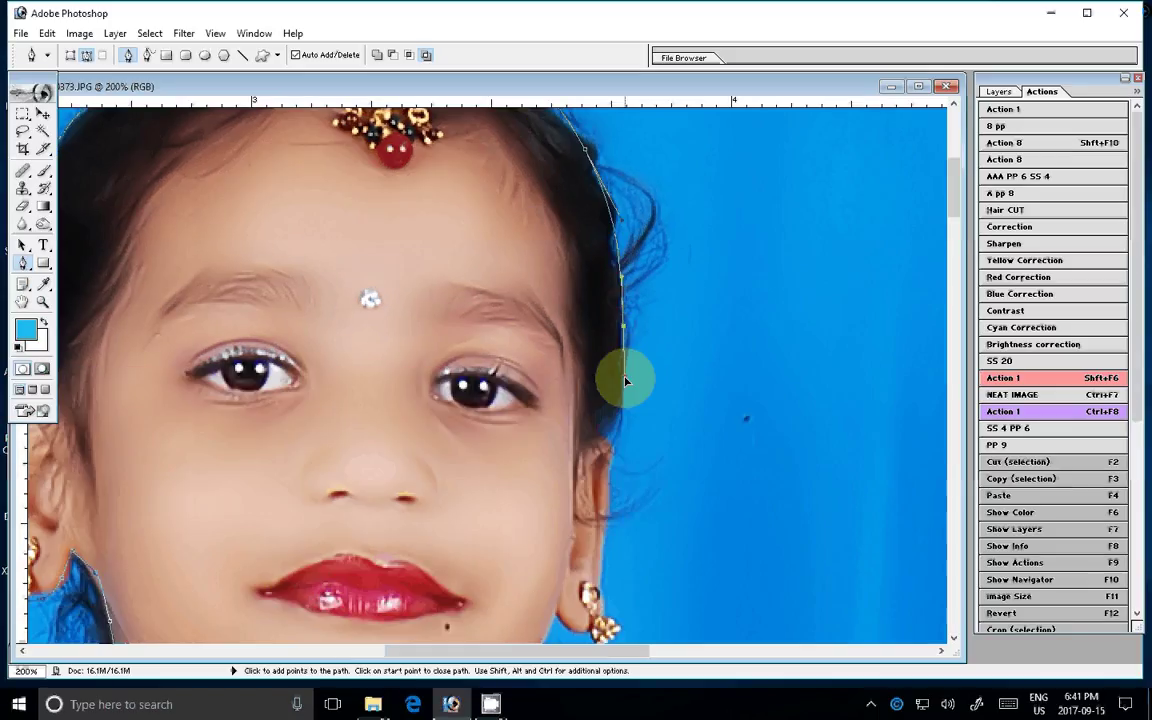
drag(610, 440, 612, 499)
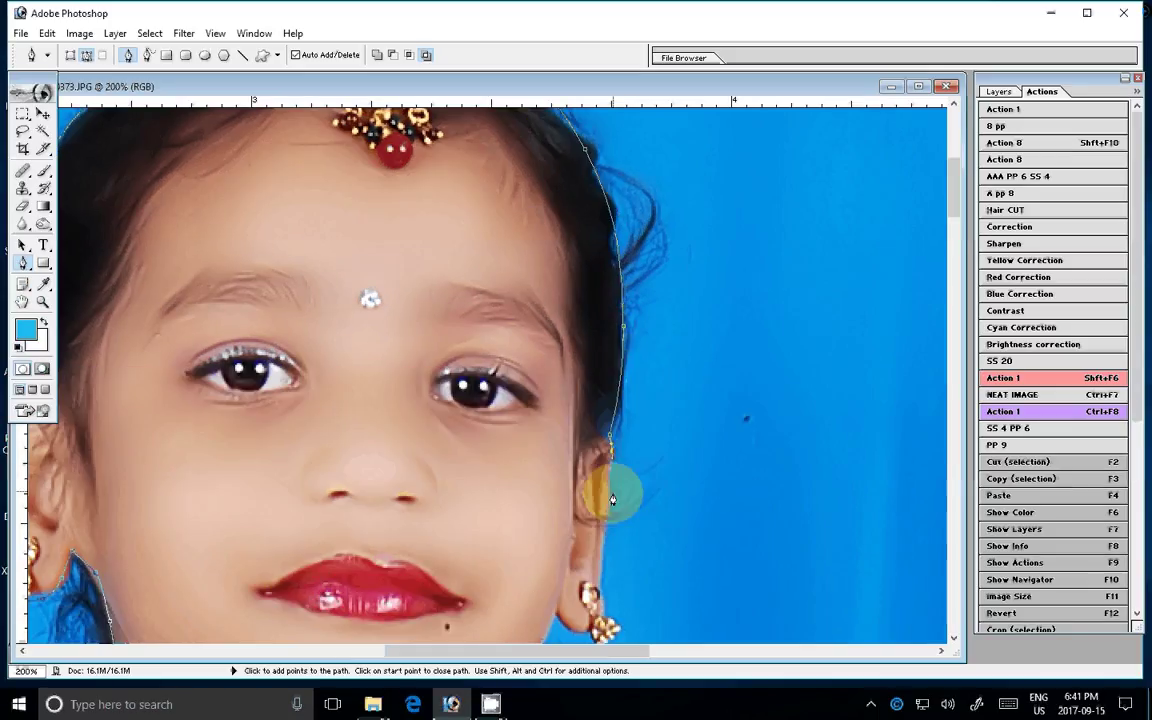
scroll(612, 499, down, 5)
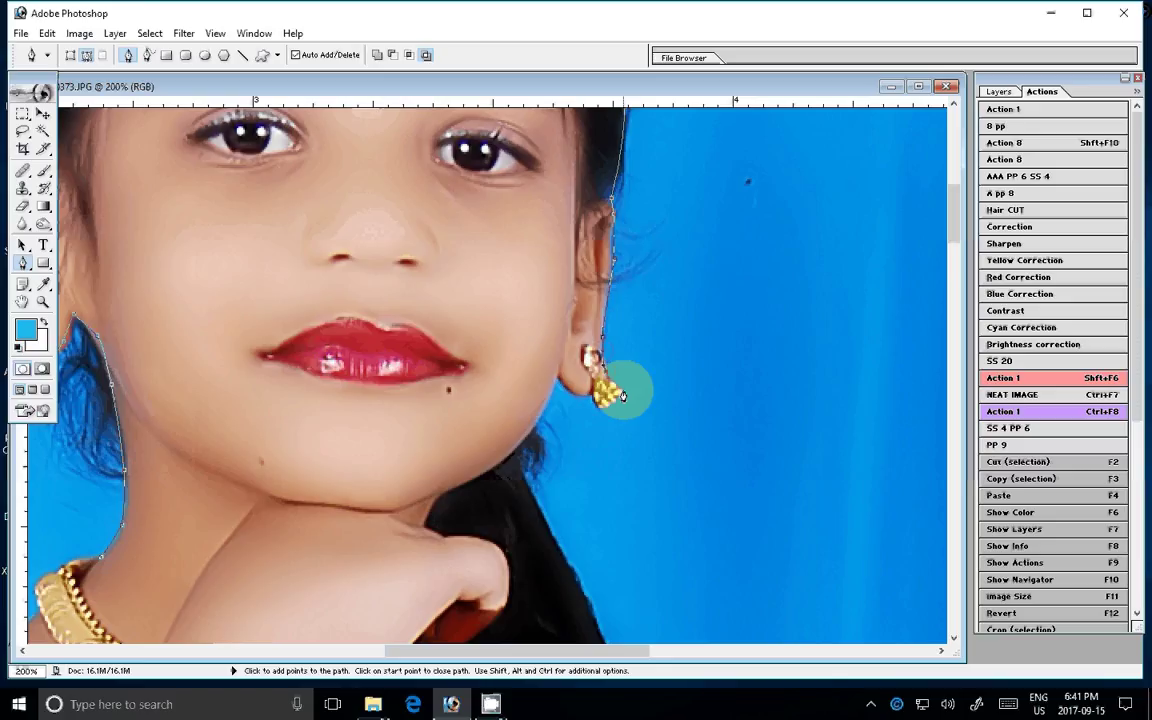
click(557, 385)
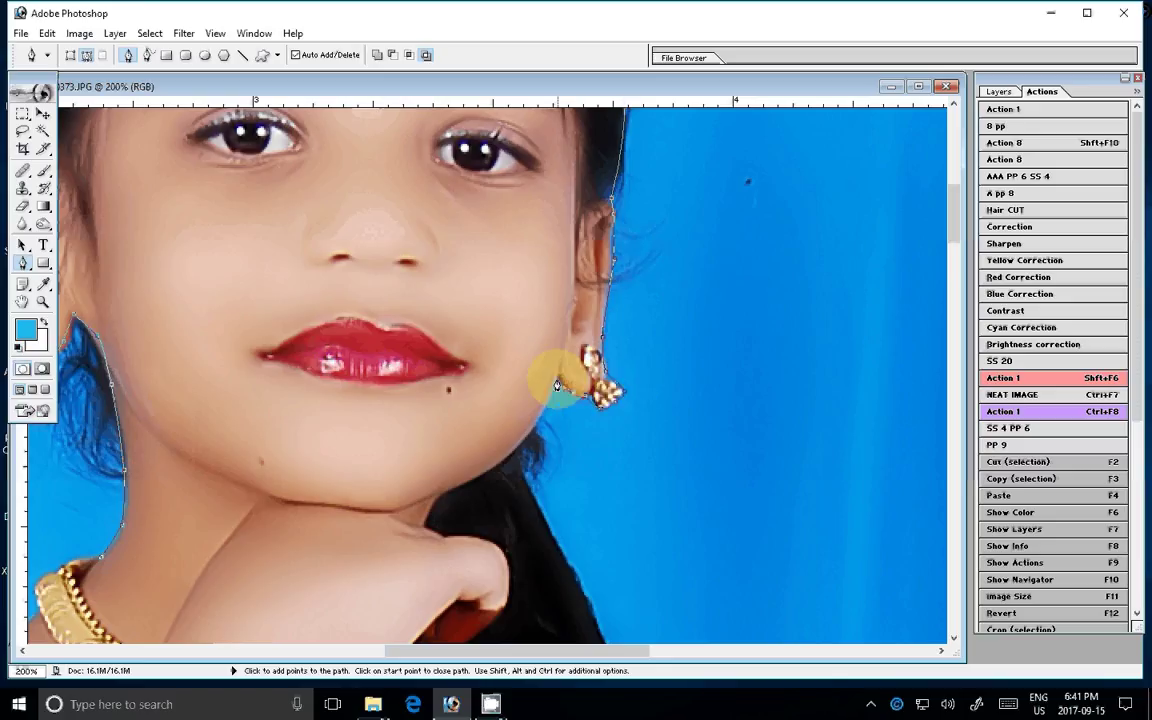
Step: Trace the path down the jawline, past the neck and along the shoulder edge
scroll(557, 385, down, 3)
click(533, 313)
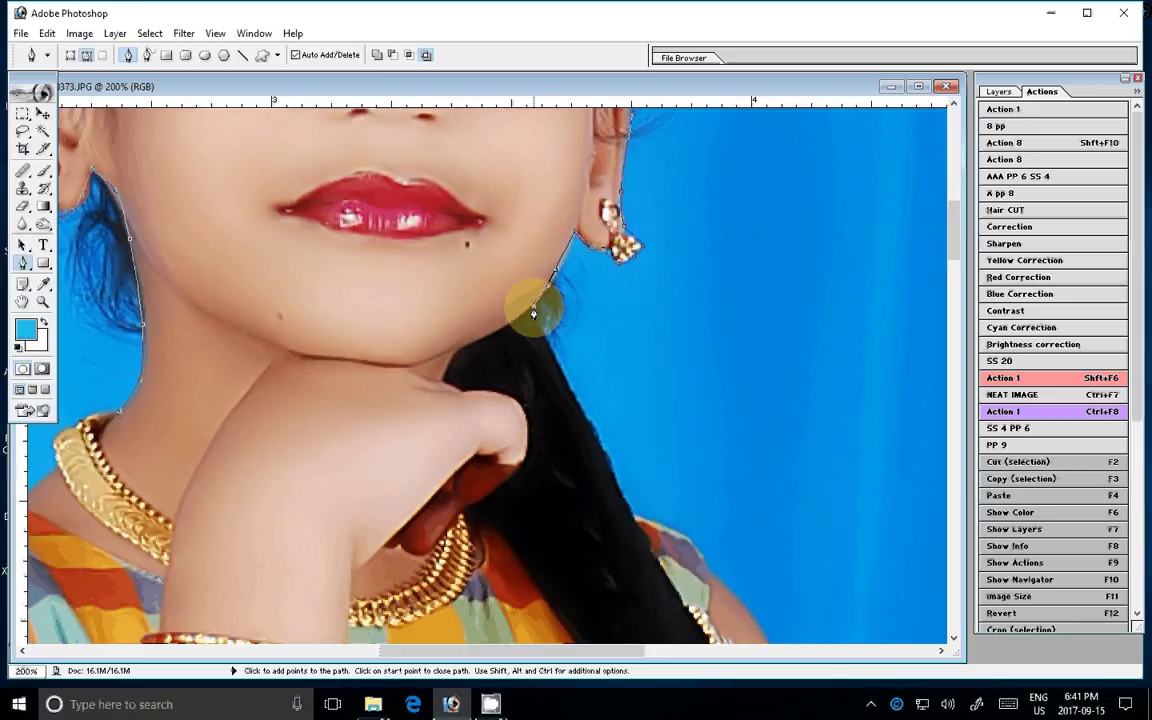
scroll(533, 313, down, 6)
scroll(533, 313, right, 4)
click(432, 240)
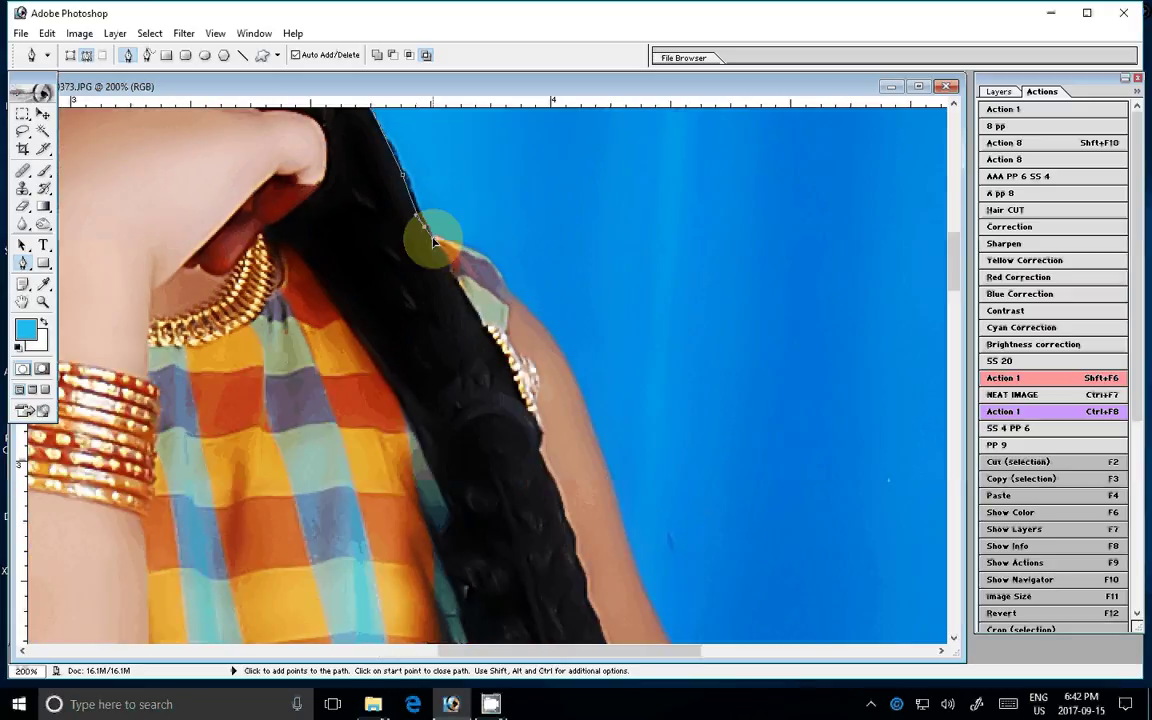
click(510, 293)
click(568, 350)
click(583, 388)
click(599, 432)
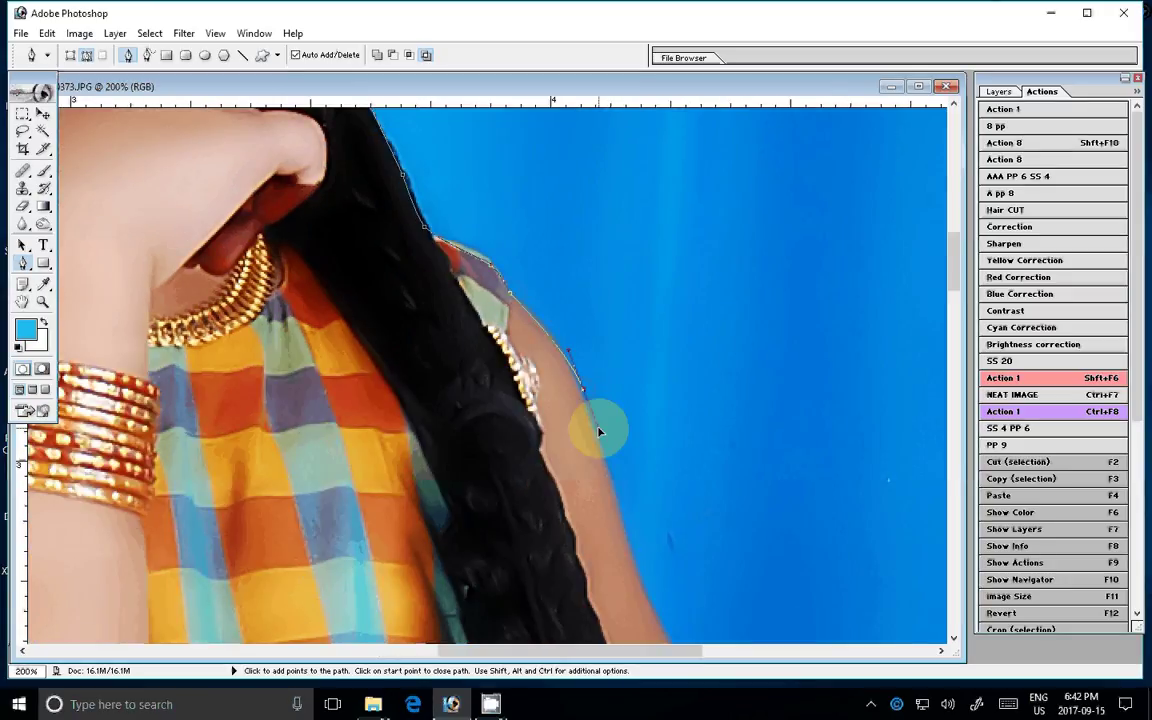
Step: Continue the path down the upper arm and along the braid's edge
scroll(599, 432, down, 5)
scroll(599, 432, right, 3)
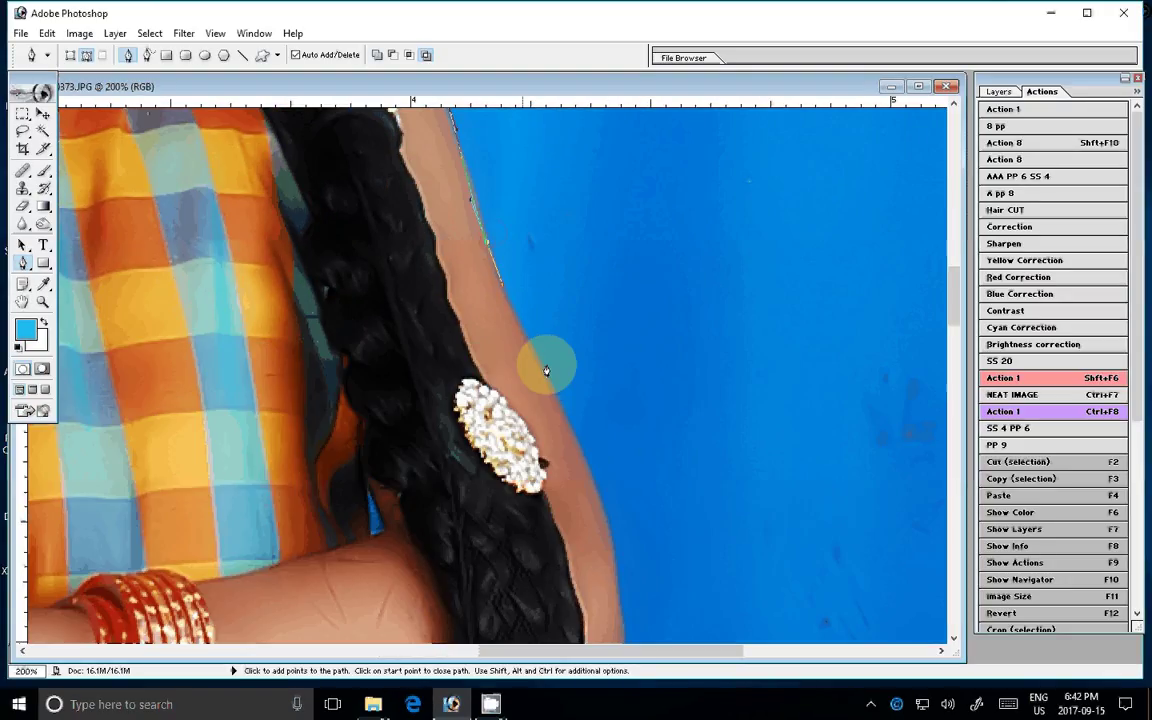
scroll(546, 371, down, 6)
scroll(546, 371, right, 2)
click(528, 290)
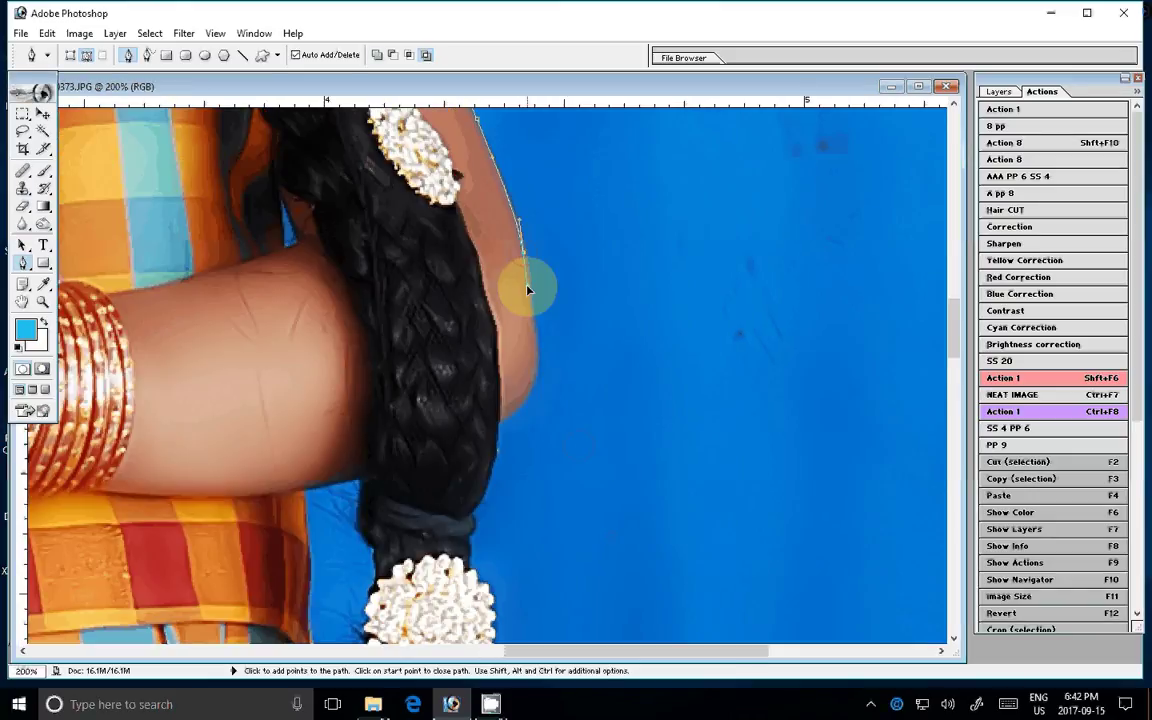
scroll(540, 198, down, 5)
scroll(540, 198, left, 1)
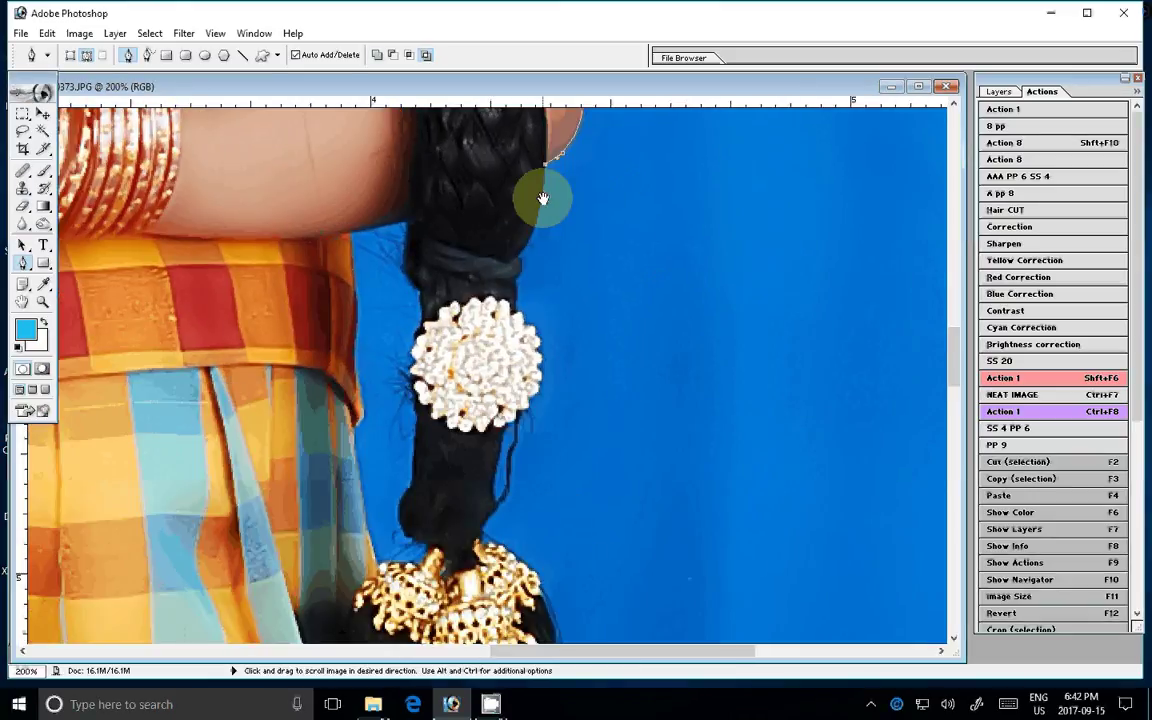
click(538, 201)
click(516, 251)
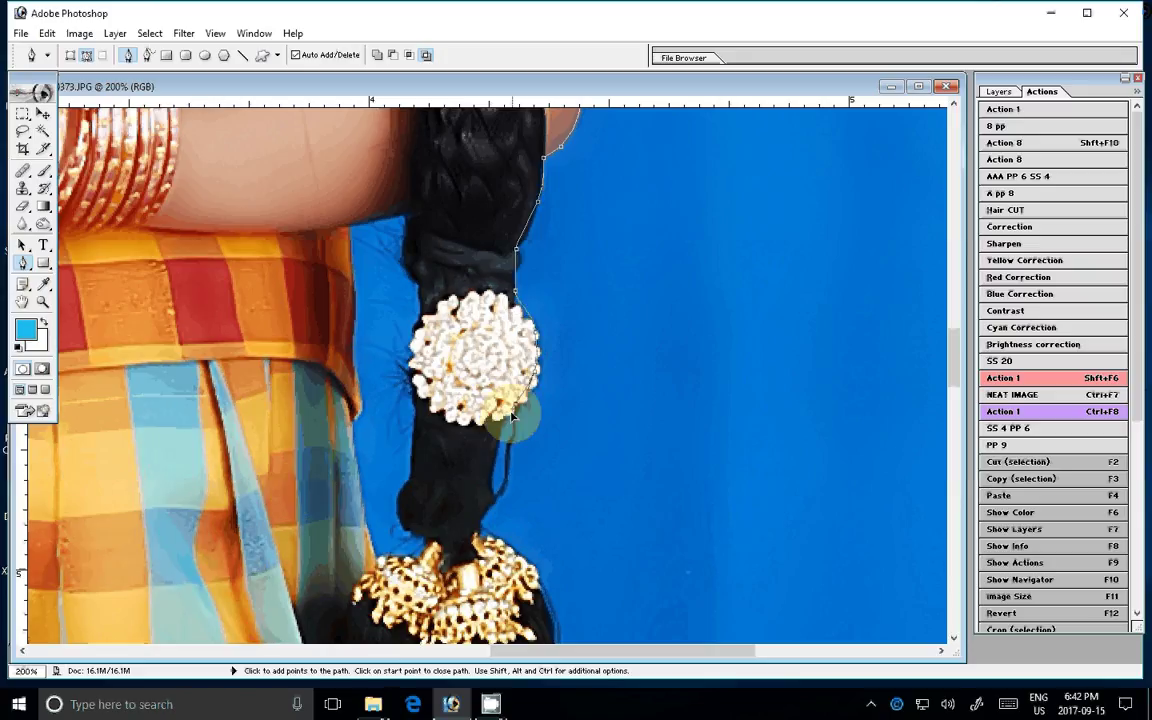
Step: Trace down the lower hair edge and its ends, then along the cloth's edge
drag(511, 417, 468, 178)
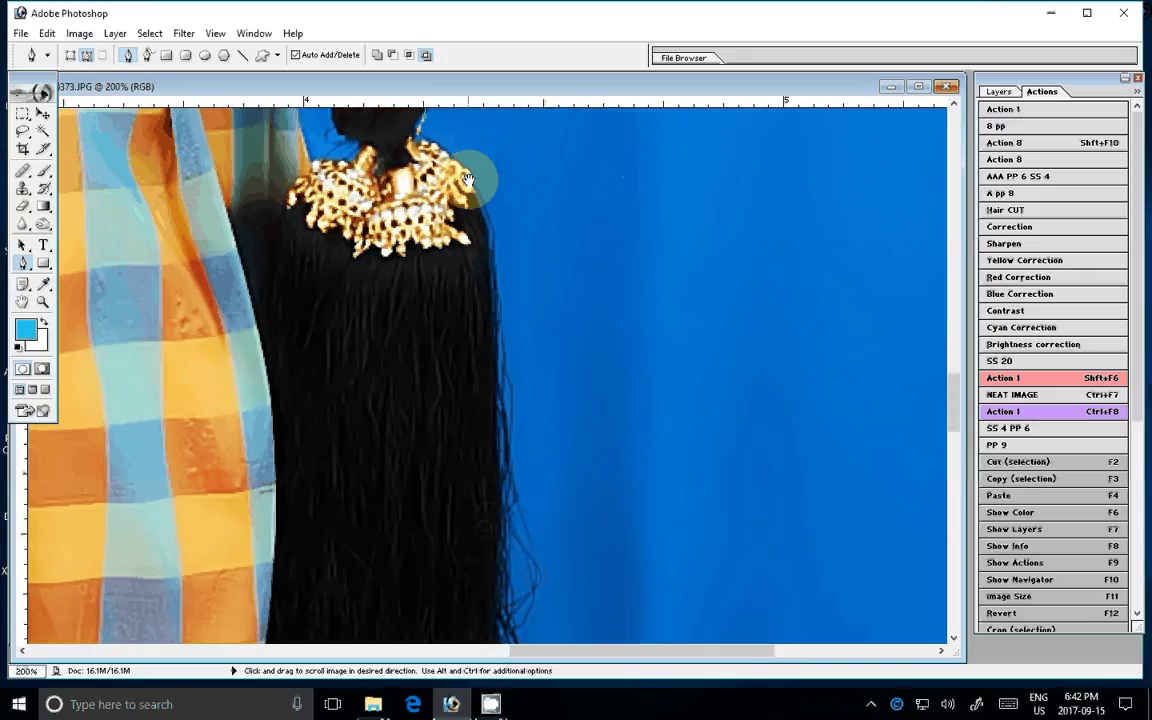
drag(488, 520, 480, 216)
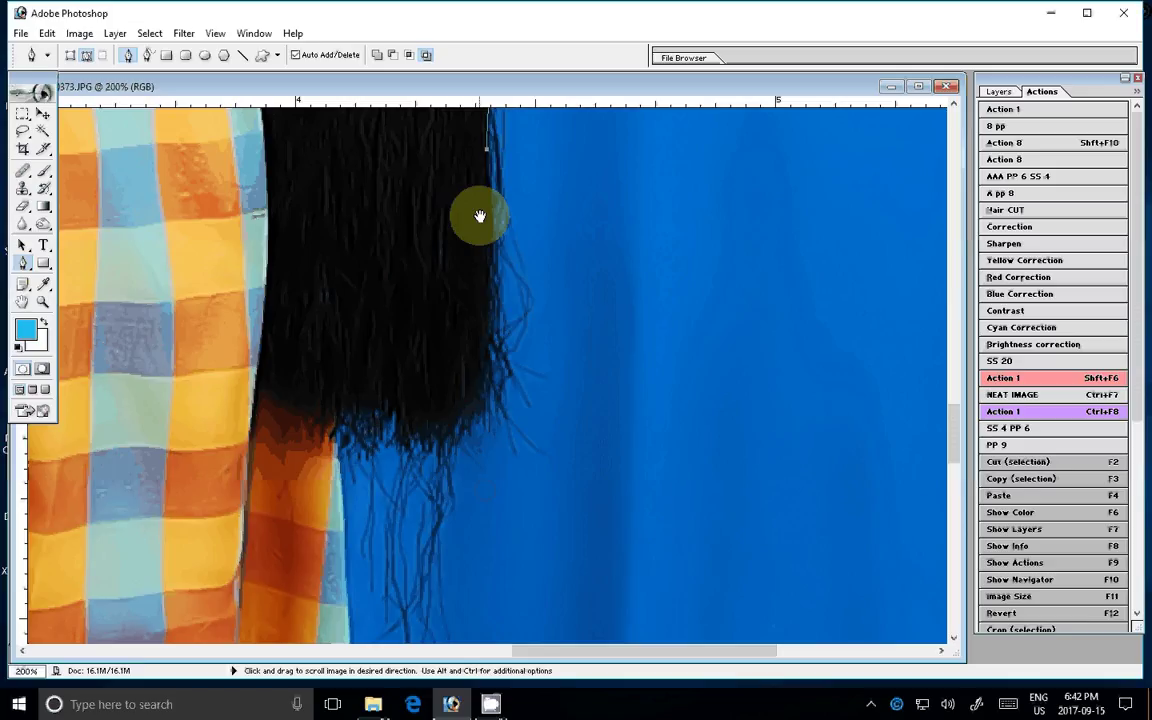
click(483, 388)
click(449, 425)
click(409, 431)
click(360, 434)
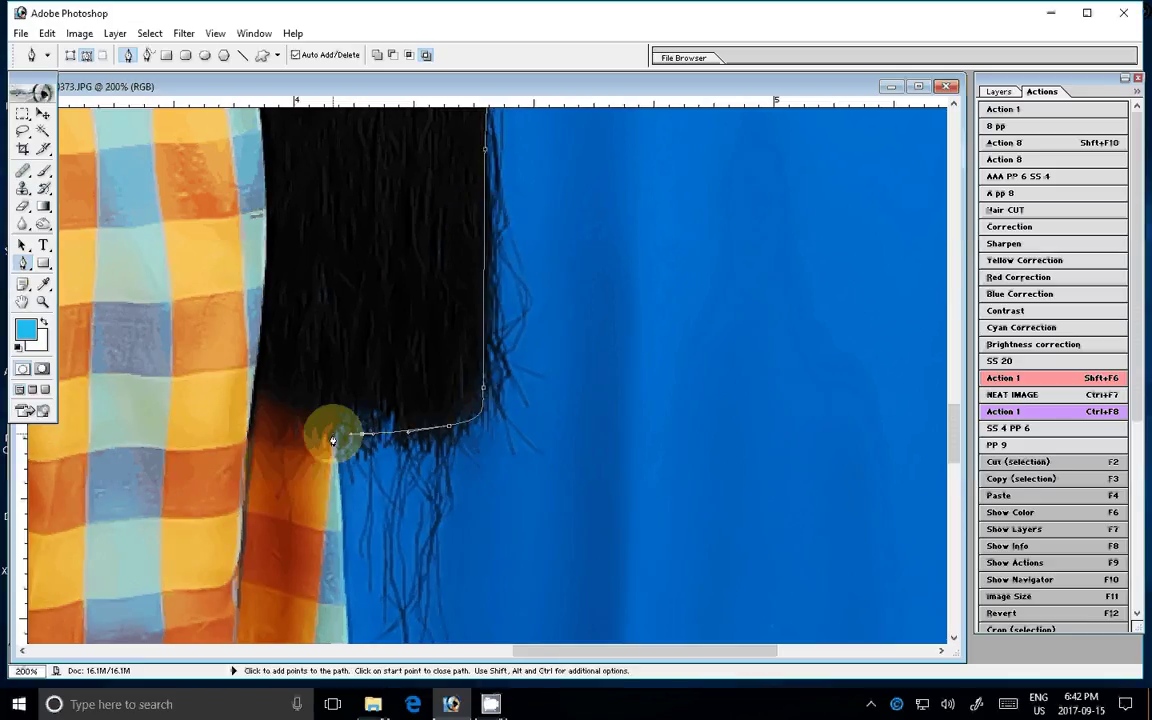
mouse_move(333, 440)
mouse_down()
mouse_move(422, 267)
mouse_move(431, 405)
mouse_up()
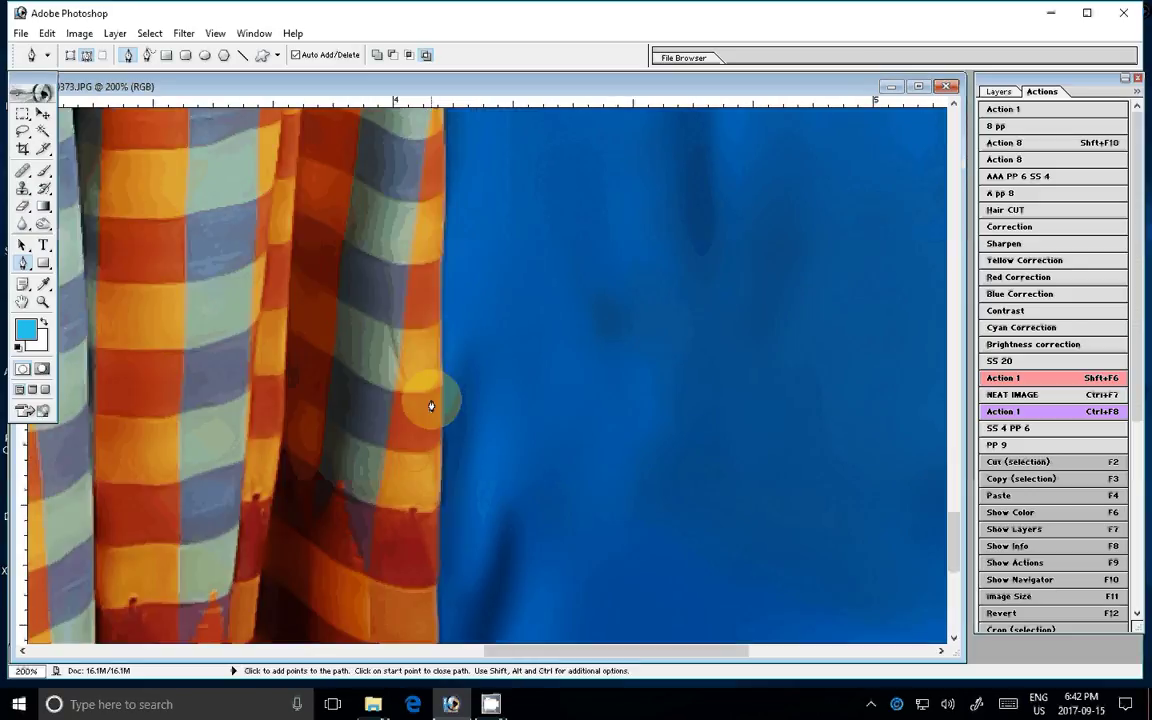
click(432, 406)
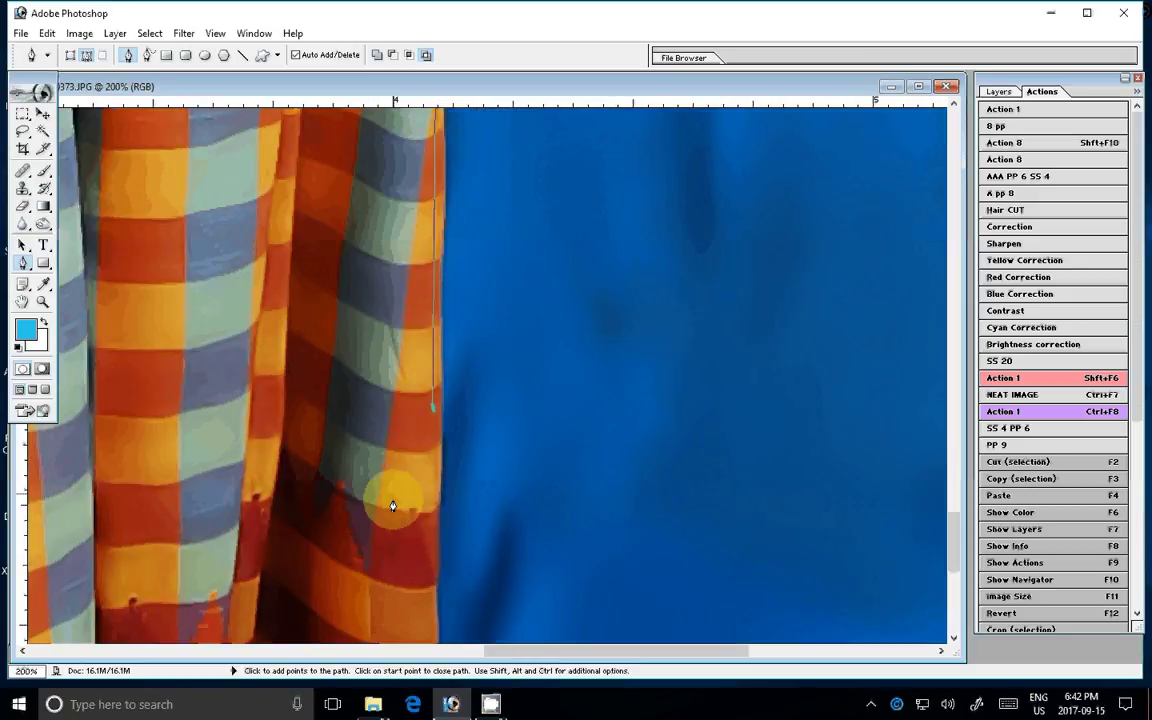
drag(392, 505, 429, 361)
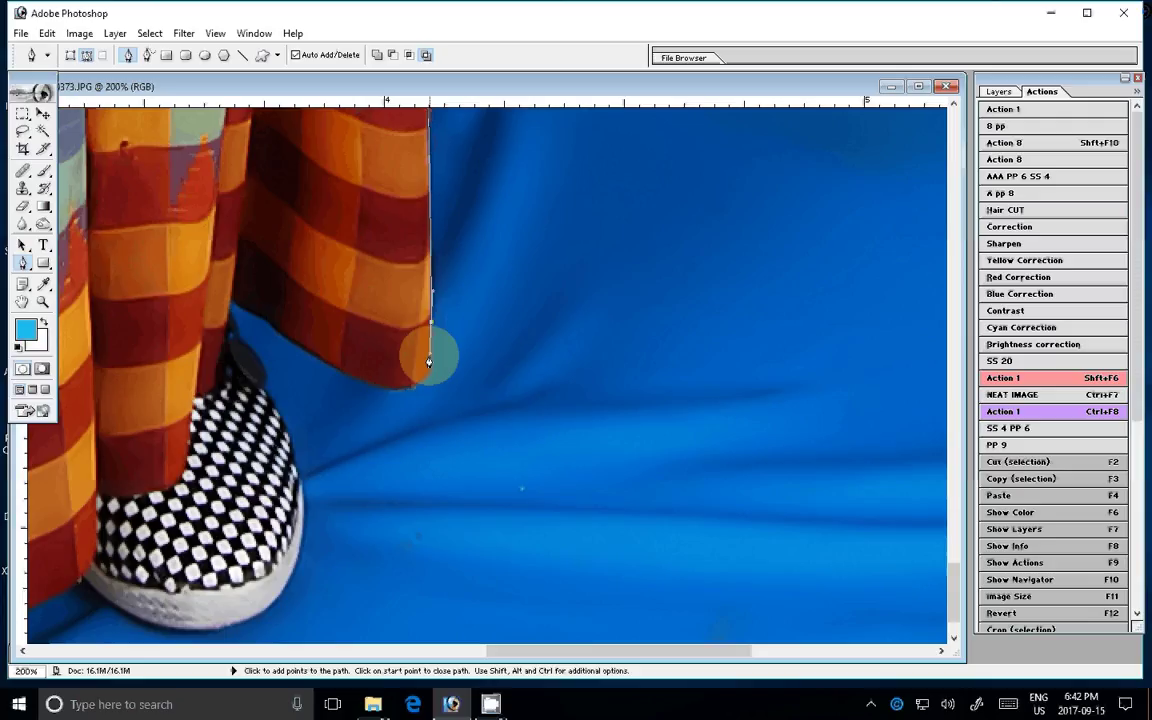
Step: Trace the path along the cloth's bottom edge and around the first shoe
click(421, 379)
click(365, 374)
click(298, 335)
click(232, 305)
click(245, 356)
click(263, 388)
mouse_move(298, 412)
mouse_down()
mouse_move(361, 333)
mouse_move(396, 333)
mouse_up()
drag(398, 463, 391, 503)
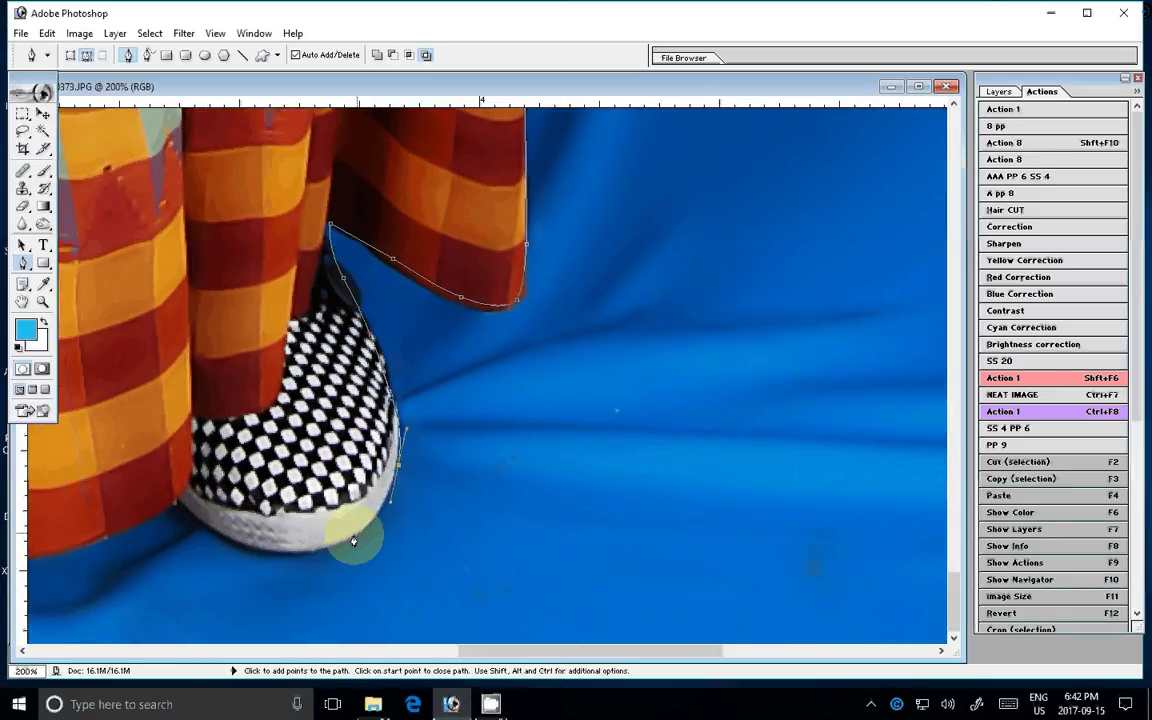
click(247, 548)
click(174, 503)
Step: Curve along the dress hem, around the second shoe's bottom and up its left edge
drag(149, 387, 582, 387)
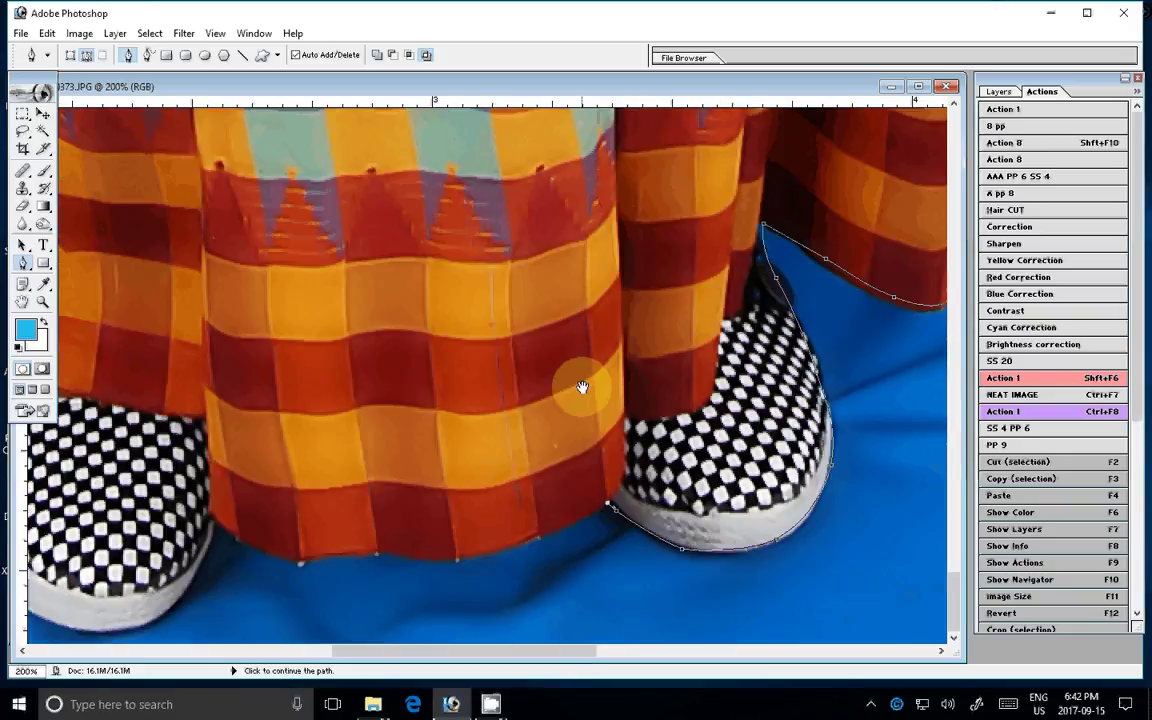
click(427, 557)
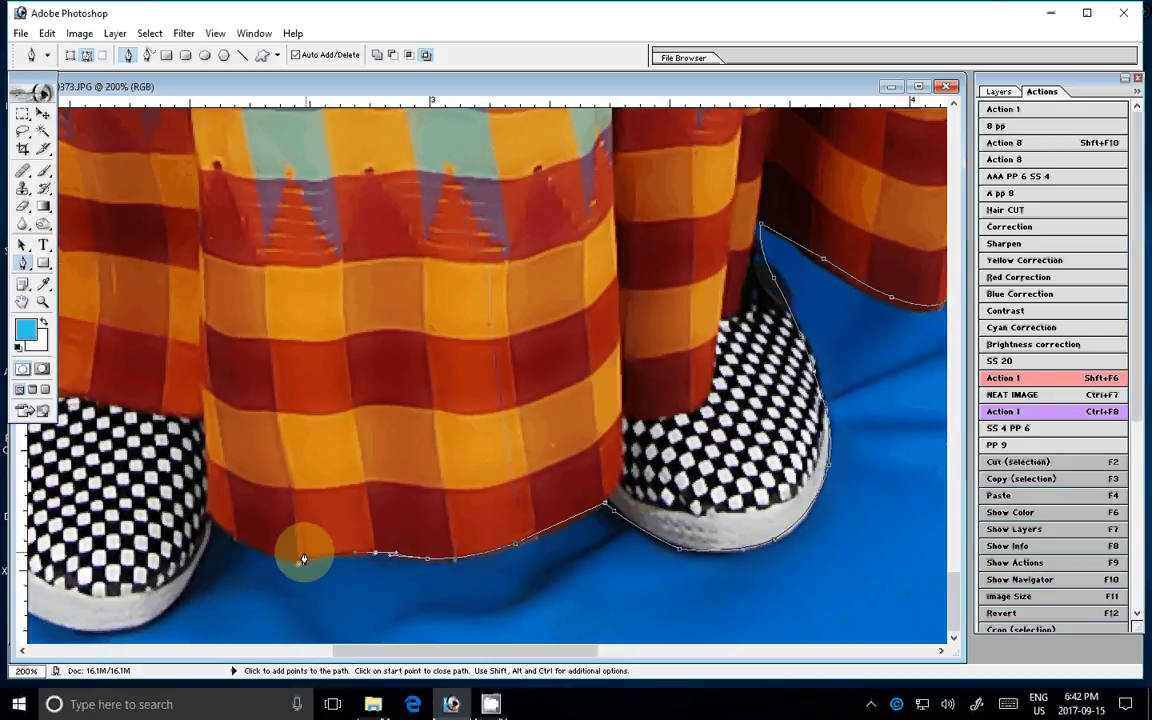
drag(303, 560, 749, 625)
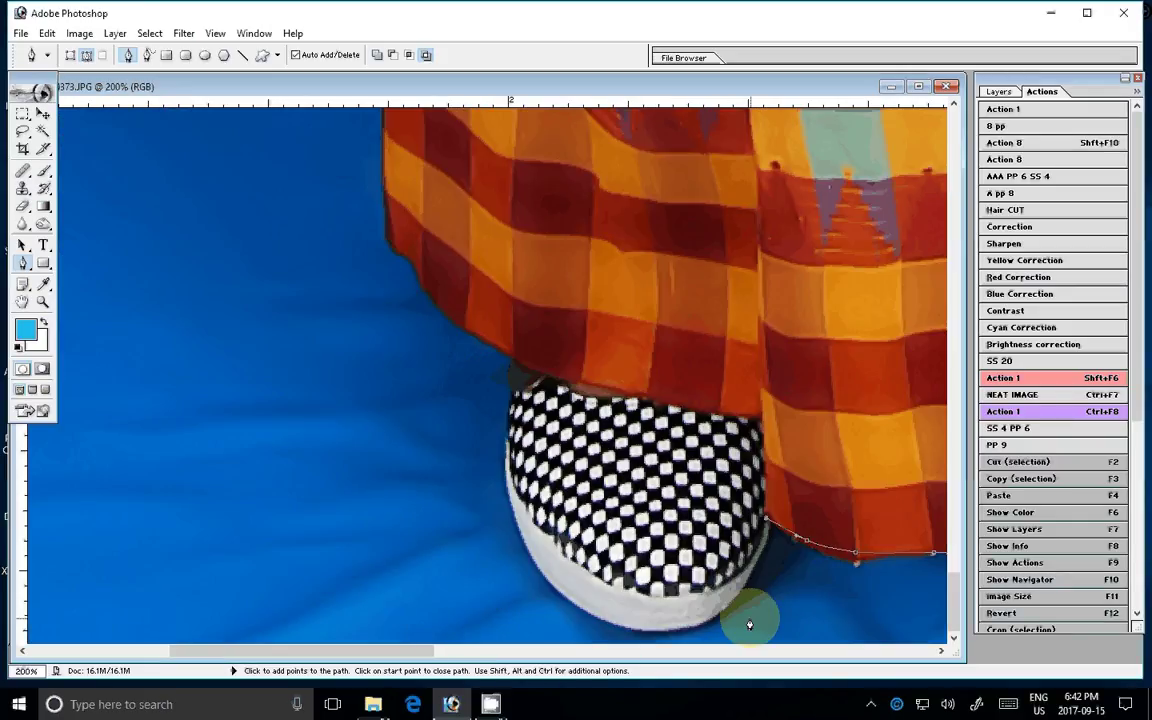
click(741, 591)
click(702, 623)
click(623, 626)
click(593, 612)
click(551, 571)
click(508, 497)
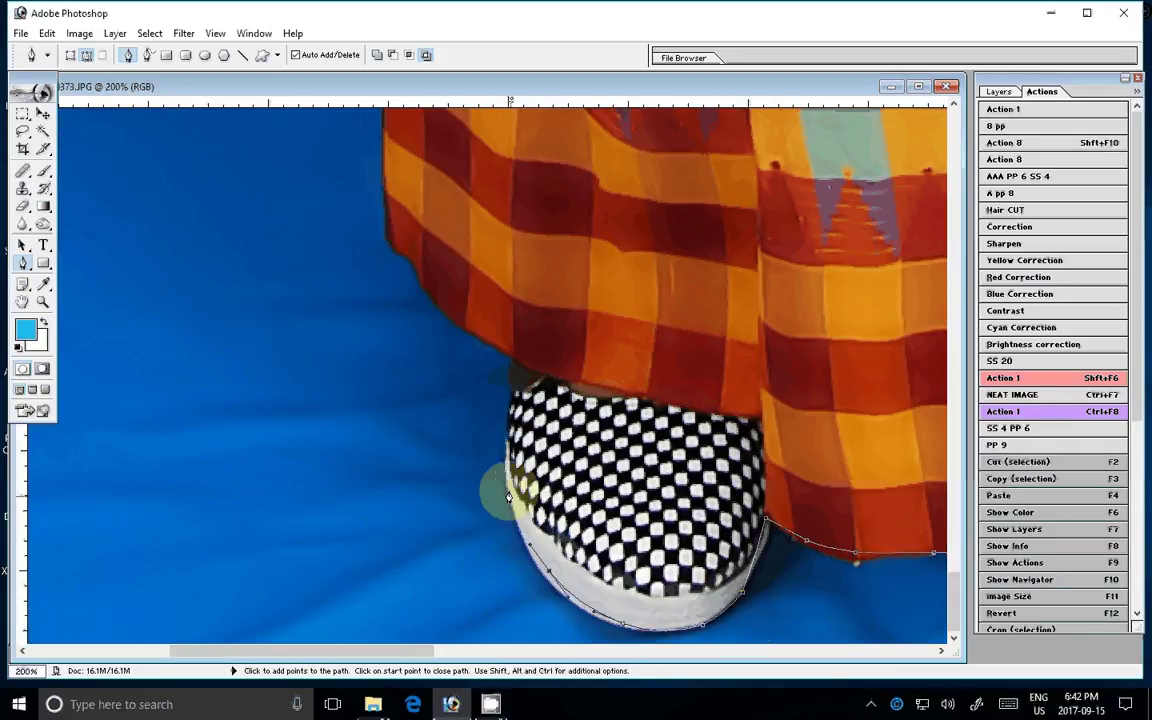
click(506, 387)
click(506, 358)
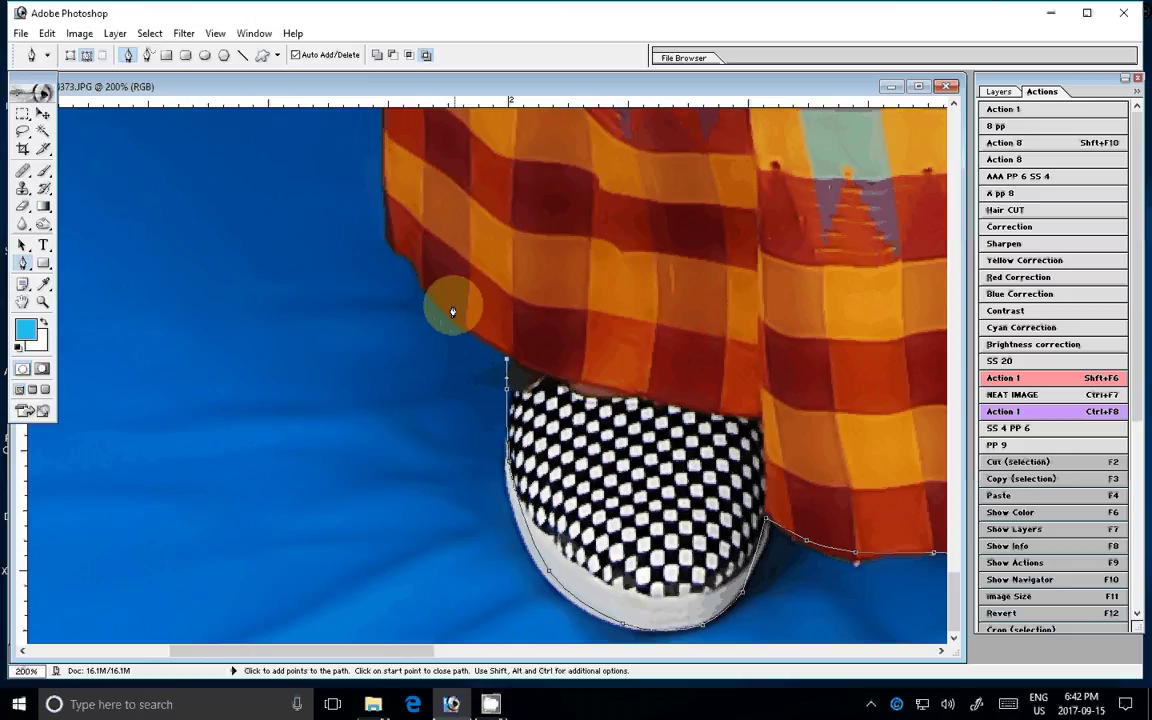
Step: Extend the path up the cloth's left edge
mouse_move(452, 312)
mouse_down()
mouse_move(301, 475)
mouse_move(309, 282)
mouse_move(574, 8)
mouse_move(279, 360)
mouse_up()
click(301, 475)
click(296, 405)
click(279, 360)
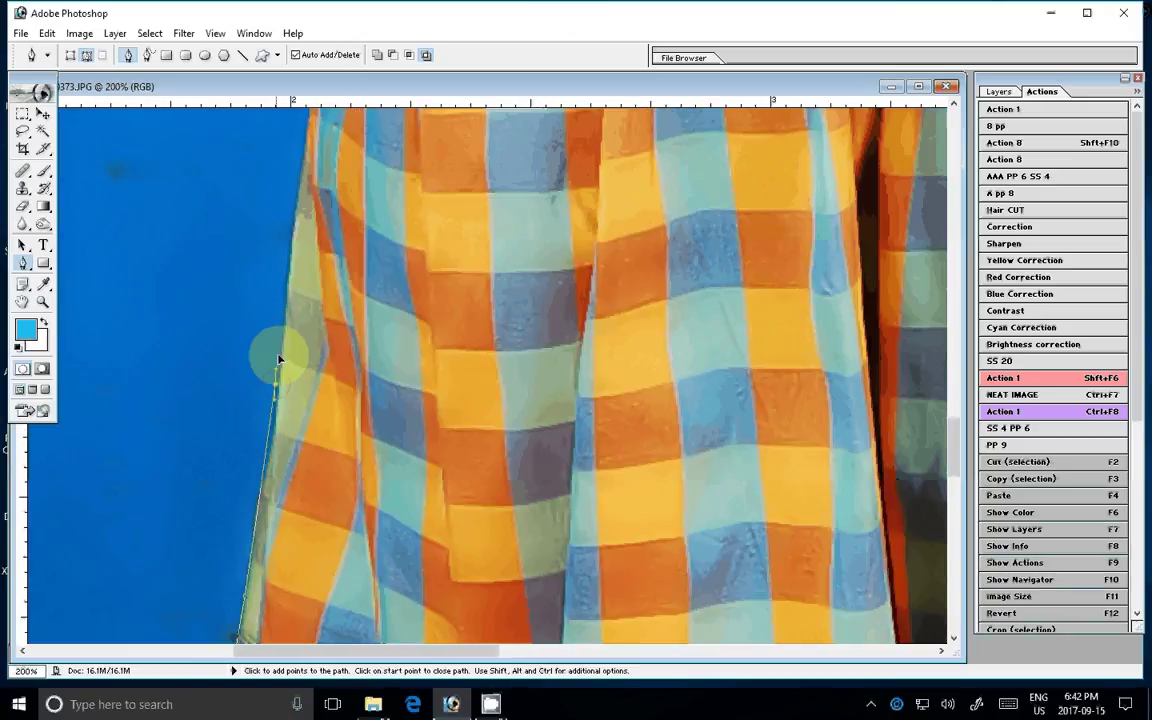
scroll(279, 360, up, 3)
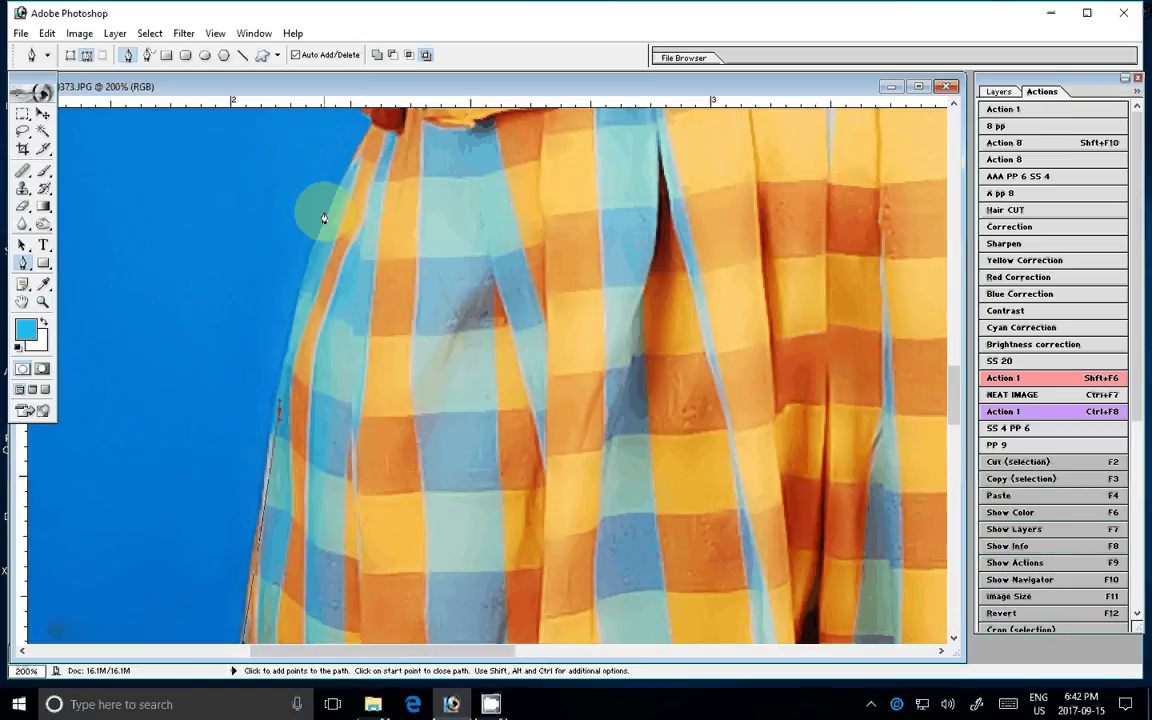
scroll(323, 218, up, 5)
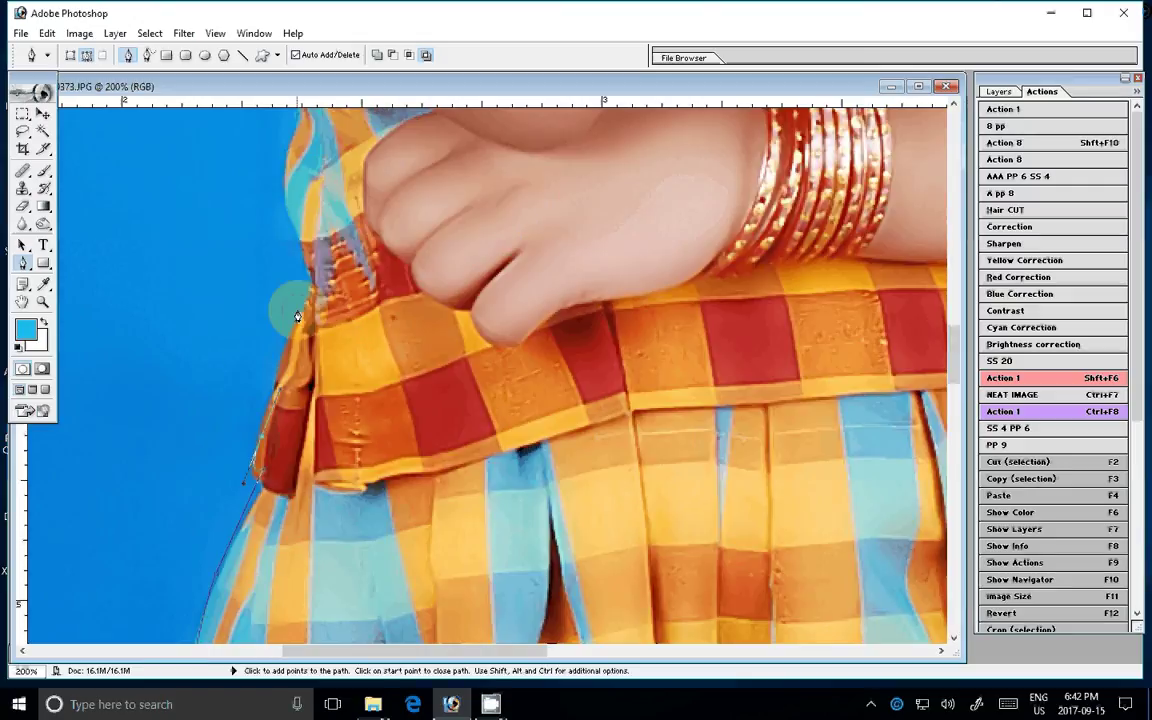
scroll(297, 317, up, 5)
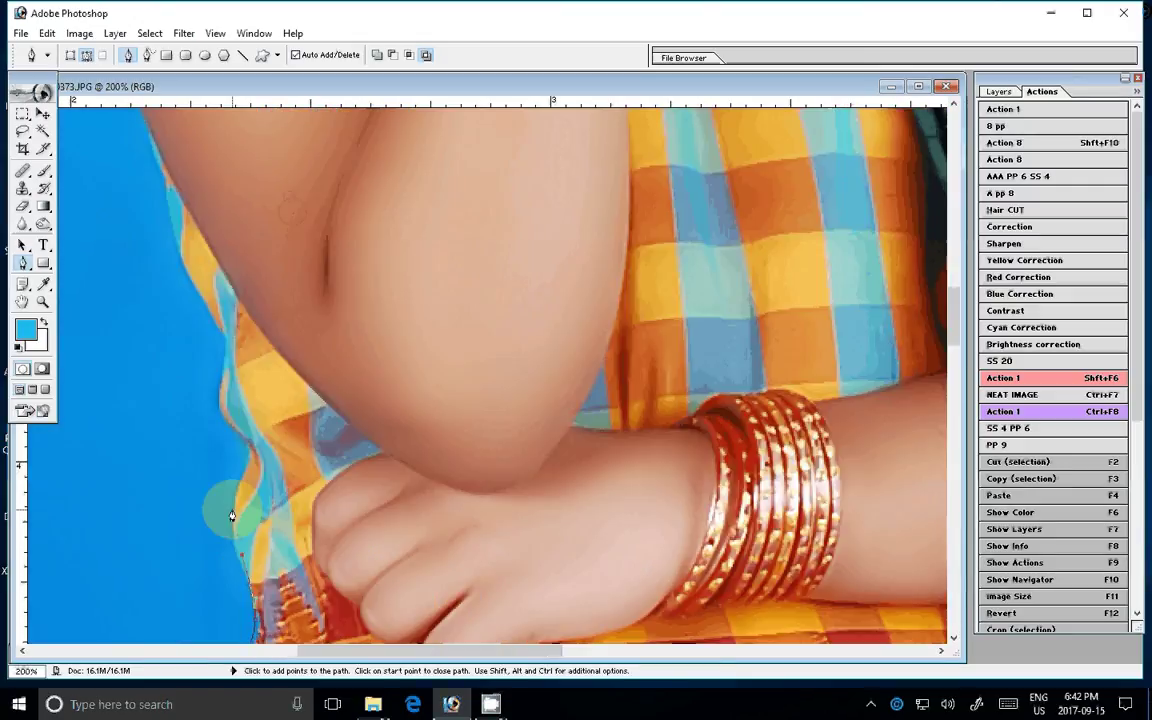
Step: Extend the path up the arm edge and over the shoulder toward the neck
click(251, 452)
click(221, 398)
click(224, 350)
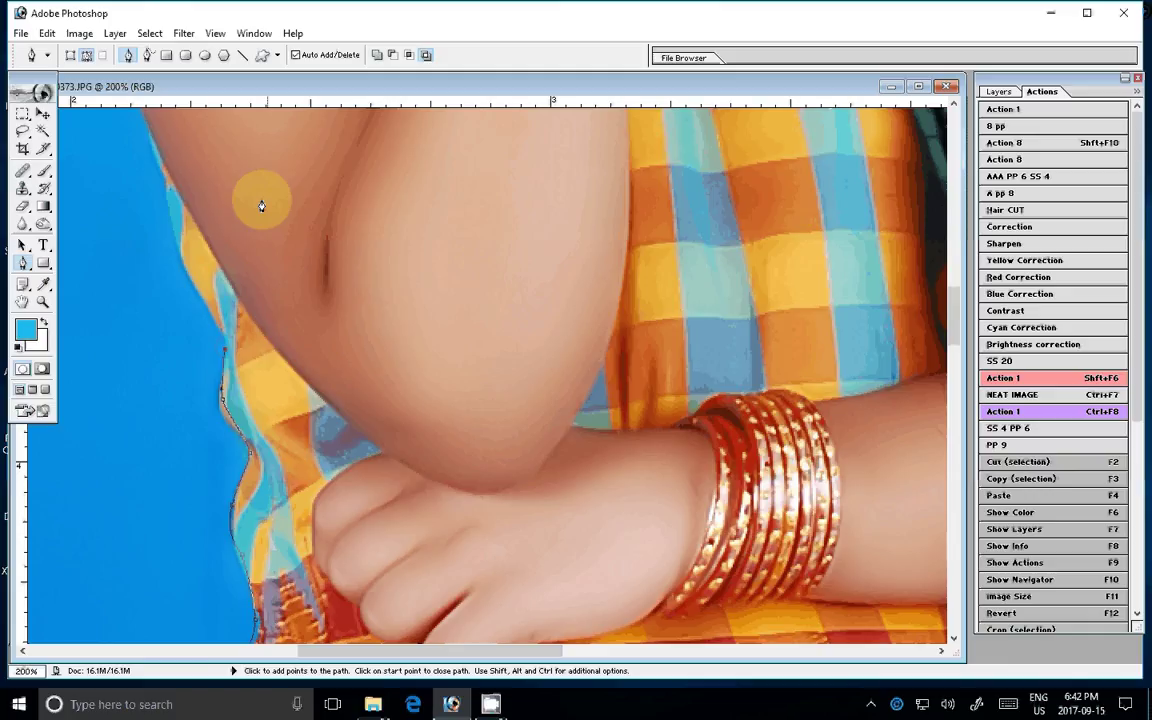
click(146, 133)
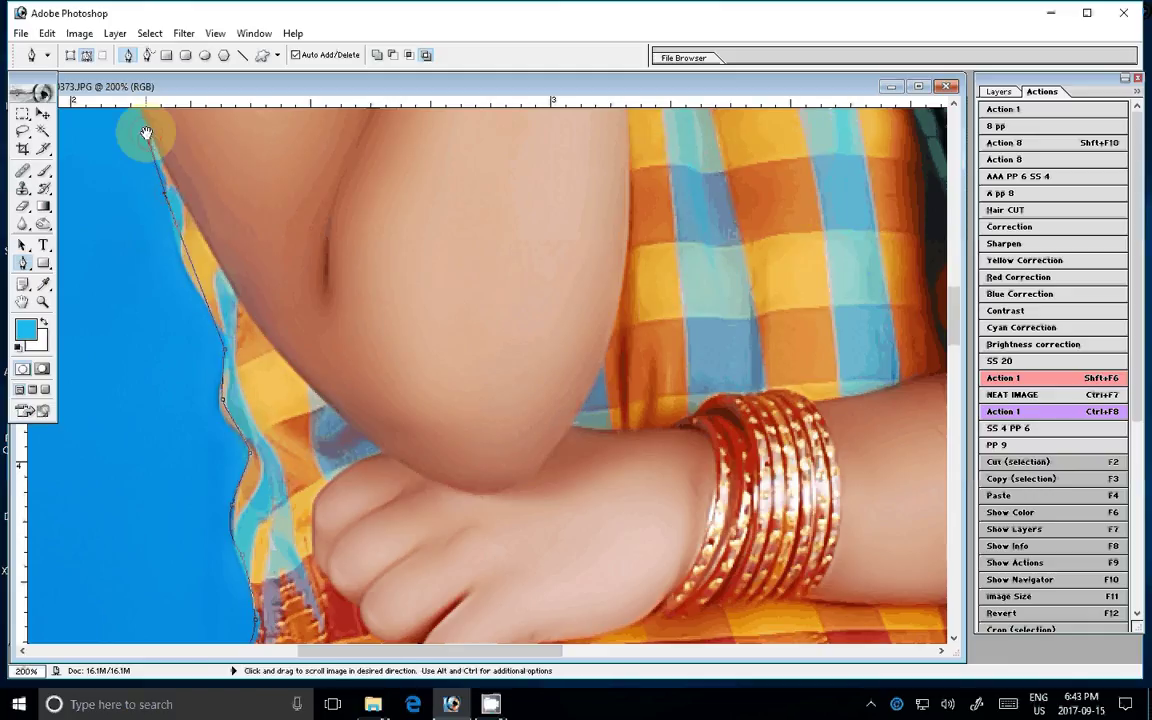
drag(146, 133, 181, 385)
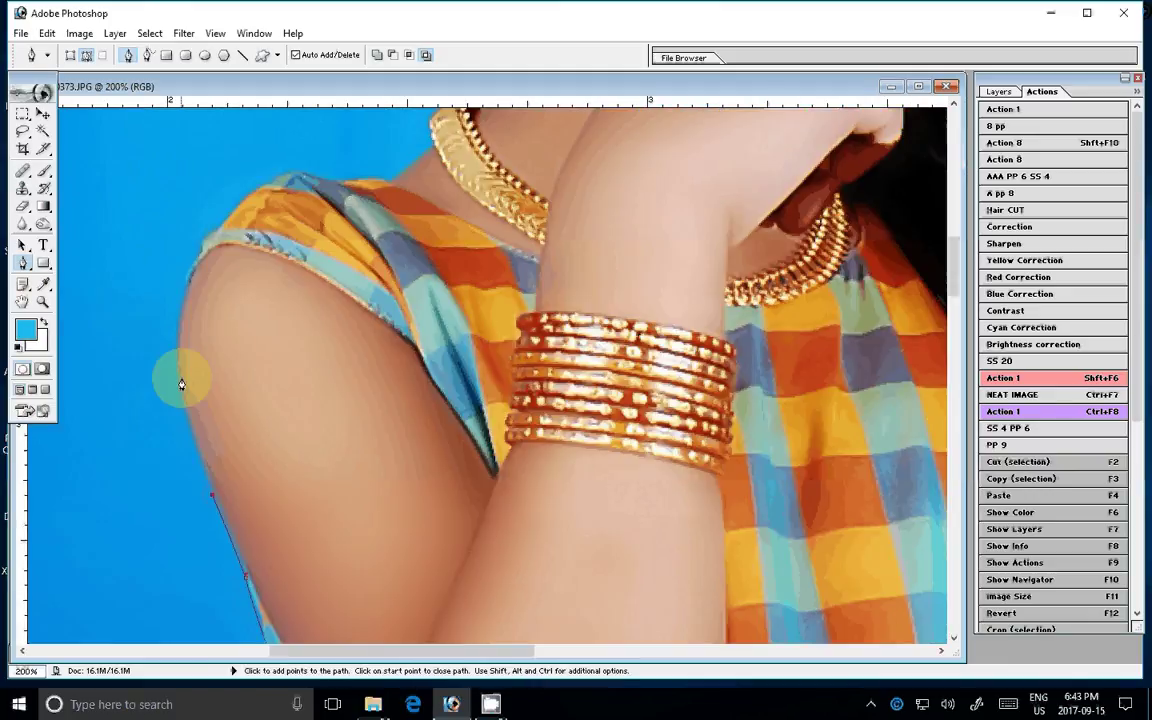
click(181, 370)
click(208, 238)
click(290, 176)
click(320, 172)
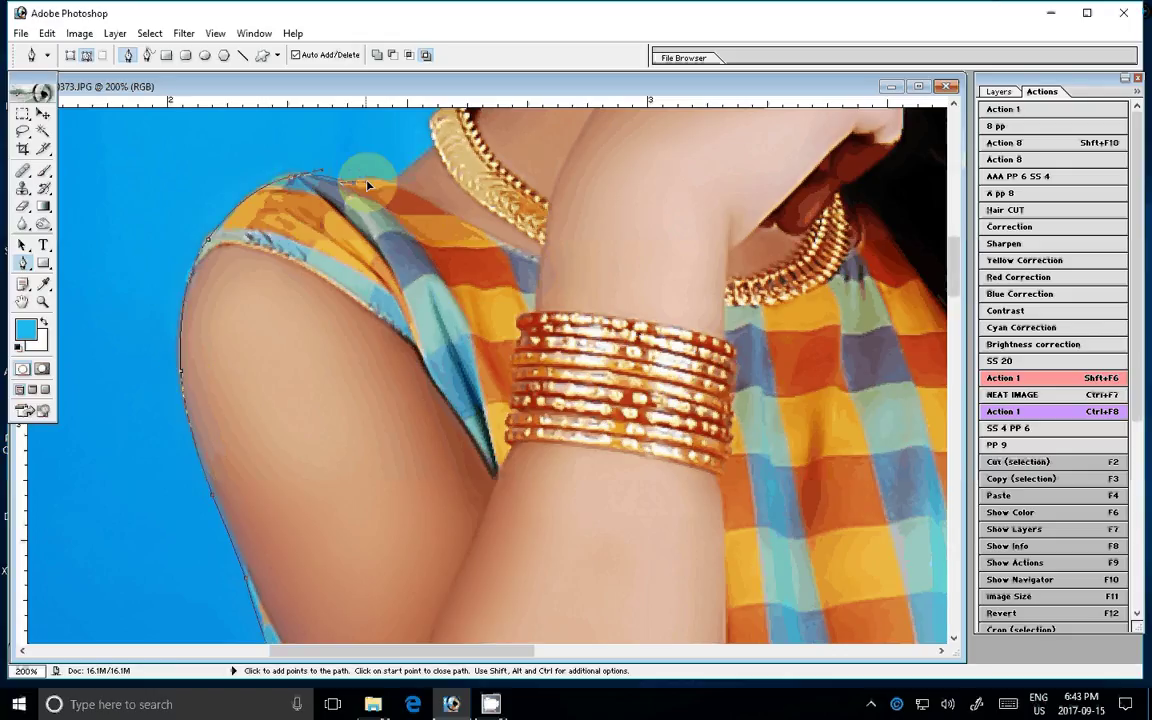
drag(367, 185, 269, 390)
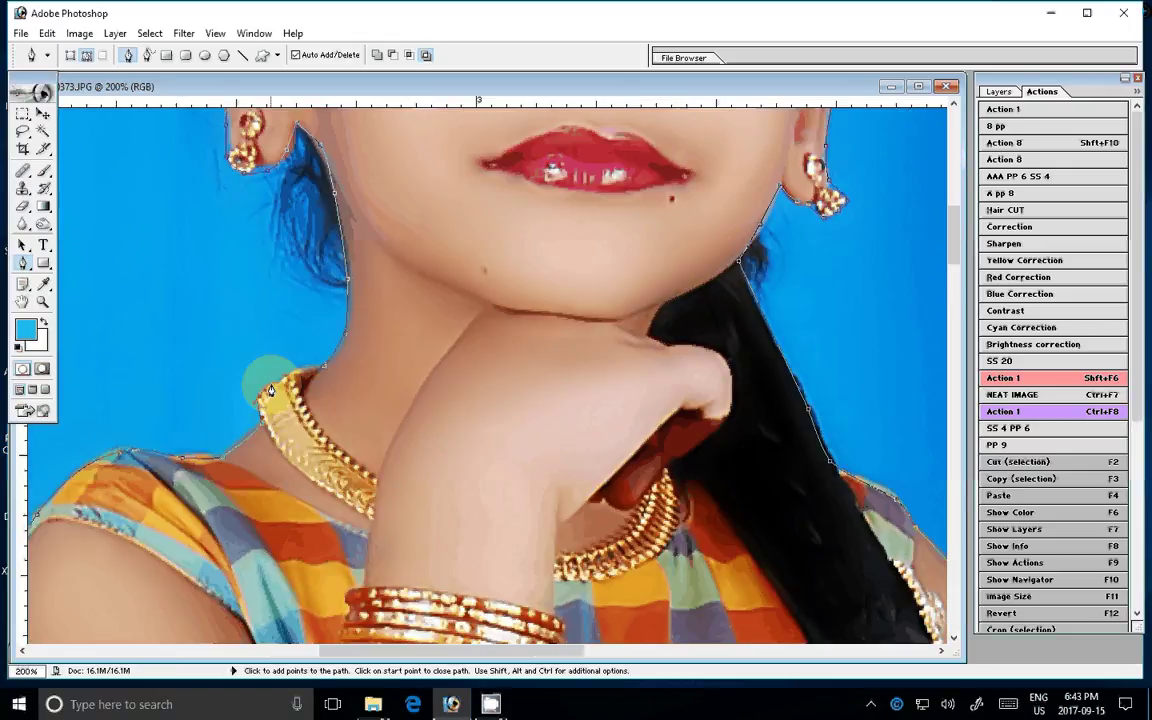
Step: Turn the traced path into a selection and copy the girl onto a new Layer 1
right_click(478, 310)
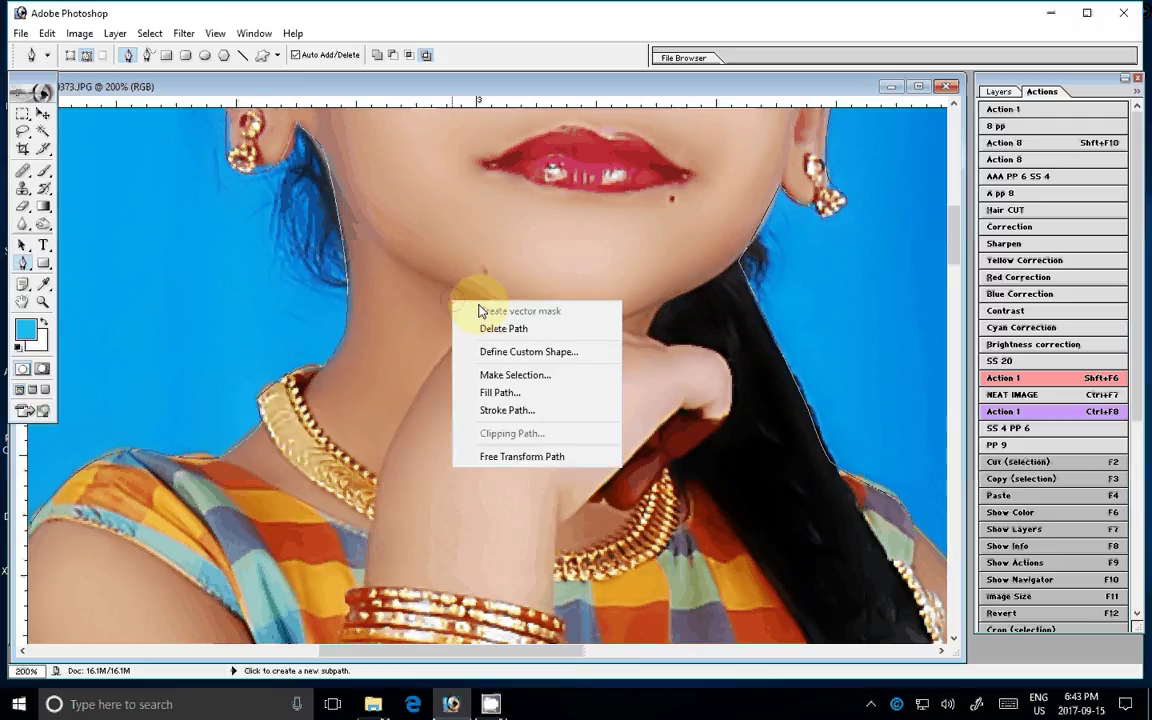
key(Escape)
key(ctrl+Return)
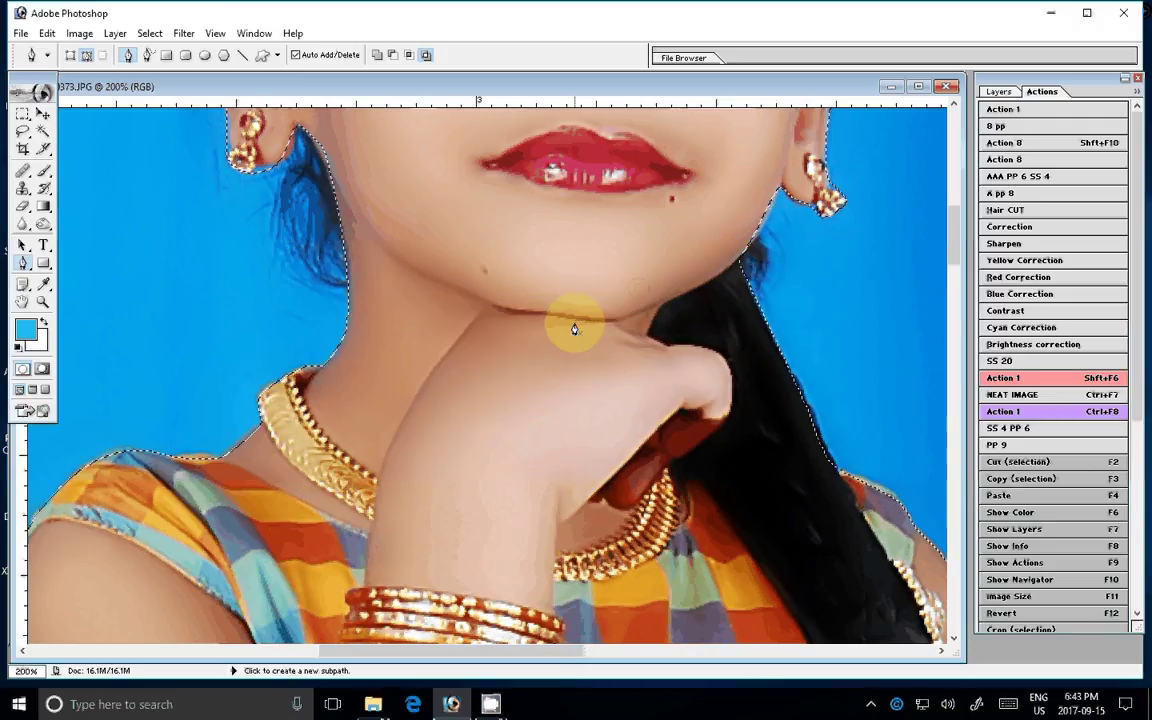
key(ctrl+j)
key(F7)
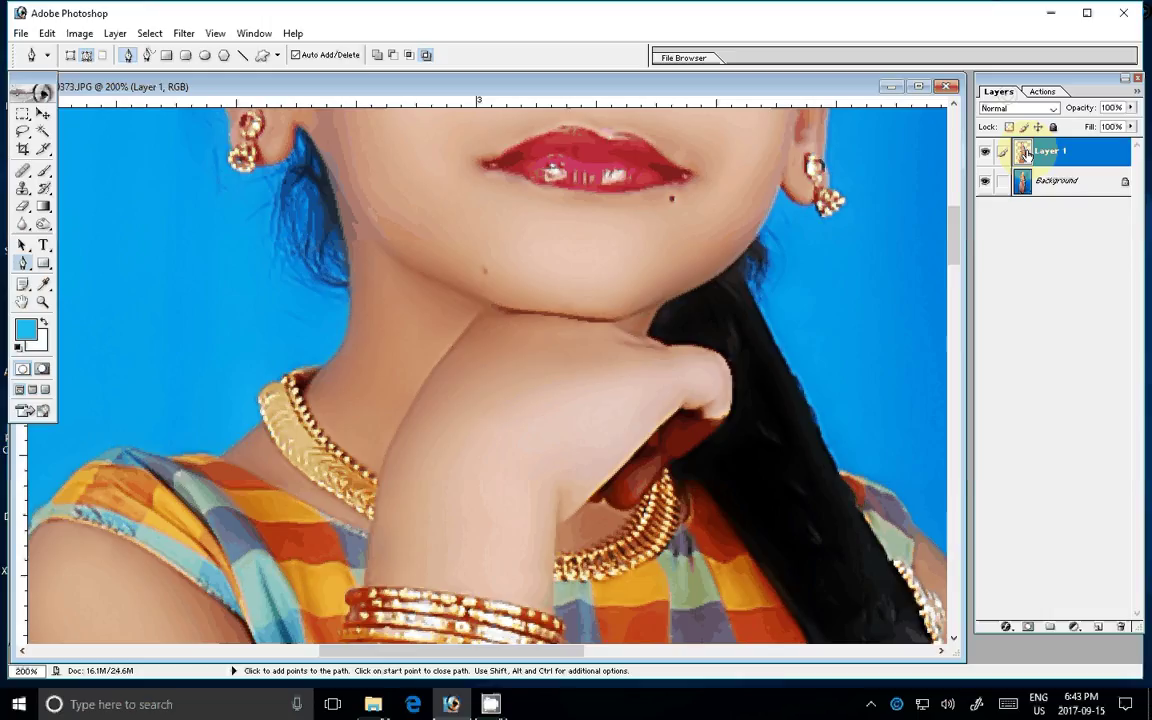
Step: Hide the Background layer, fit the image on screen, and minimize the photo window
click(985, 180)
key(z)
key(ctrl+0)
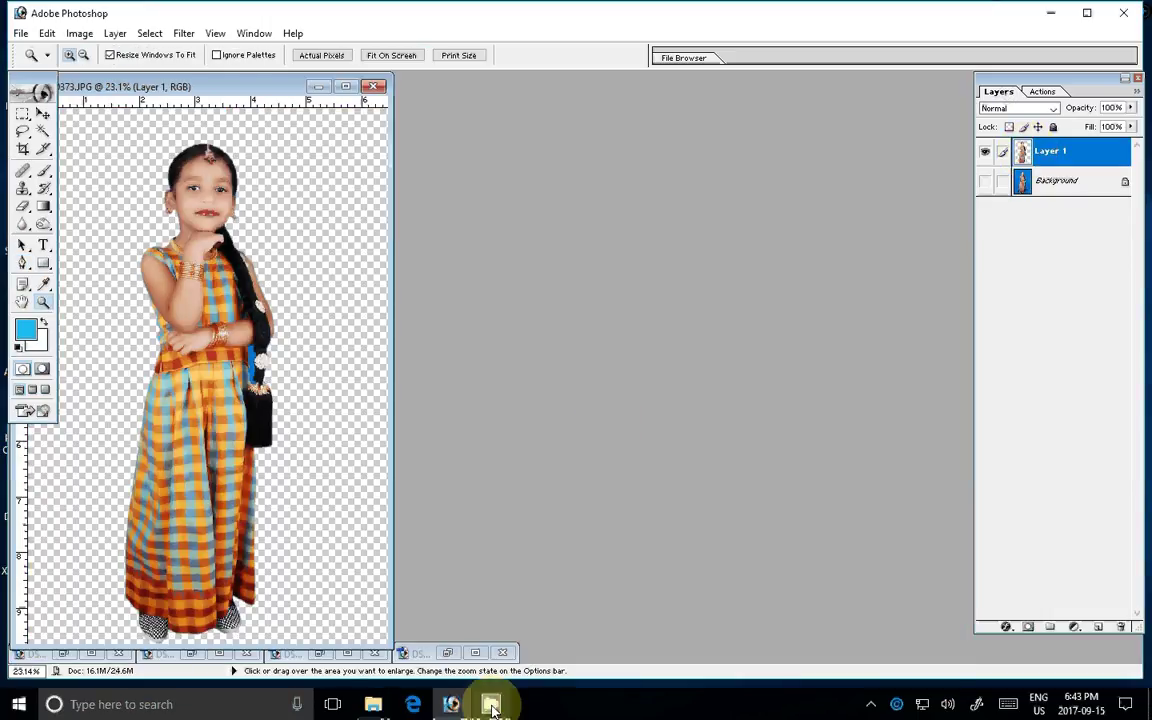
click(316, 86)
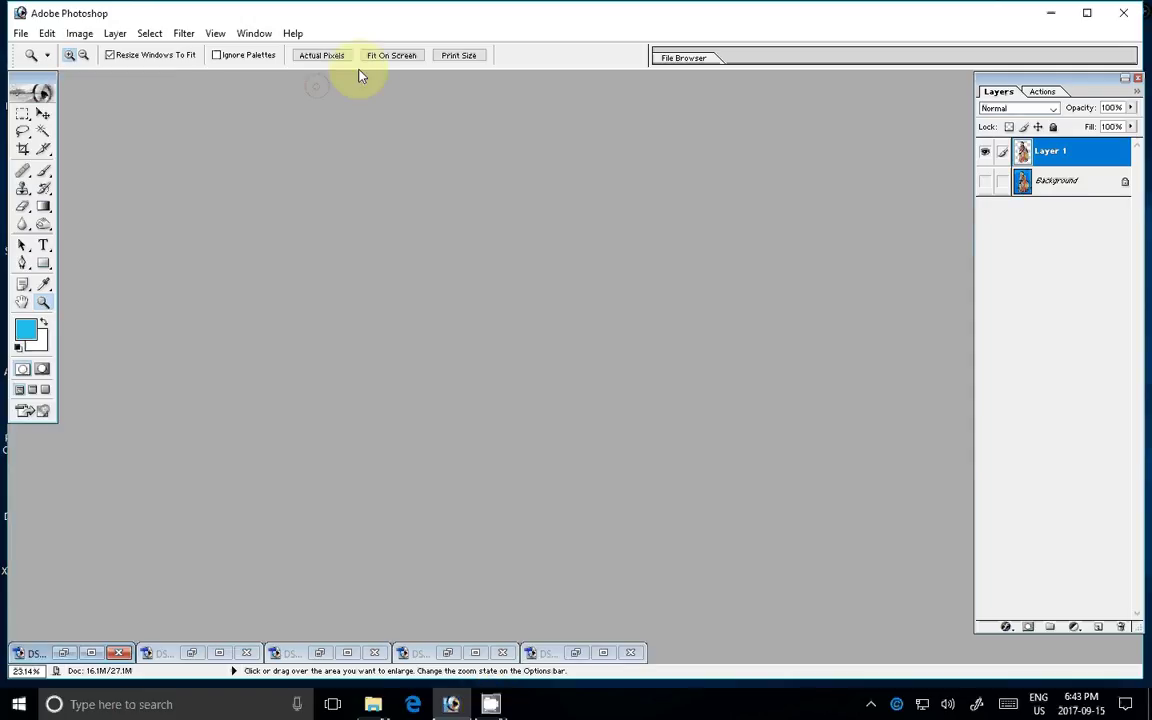
Step: In File Explorer, browse to D:\SEENRIS\10 and show the files as Large icons
click(373, 704)
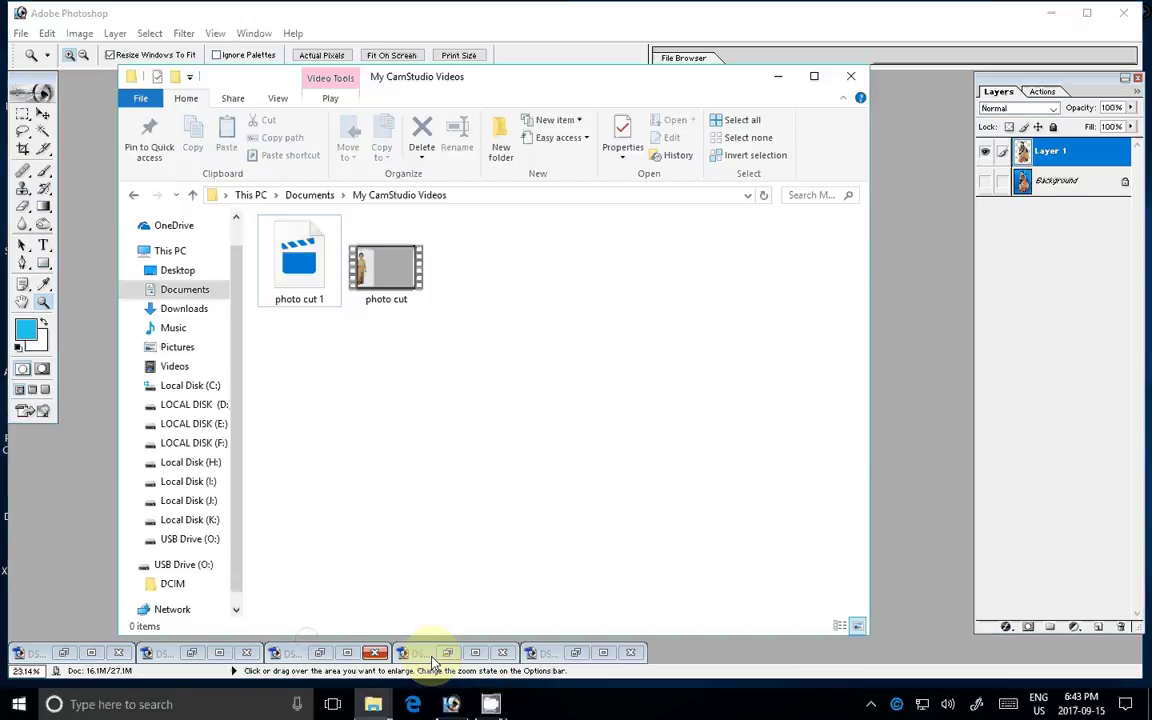
click(195, 404)
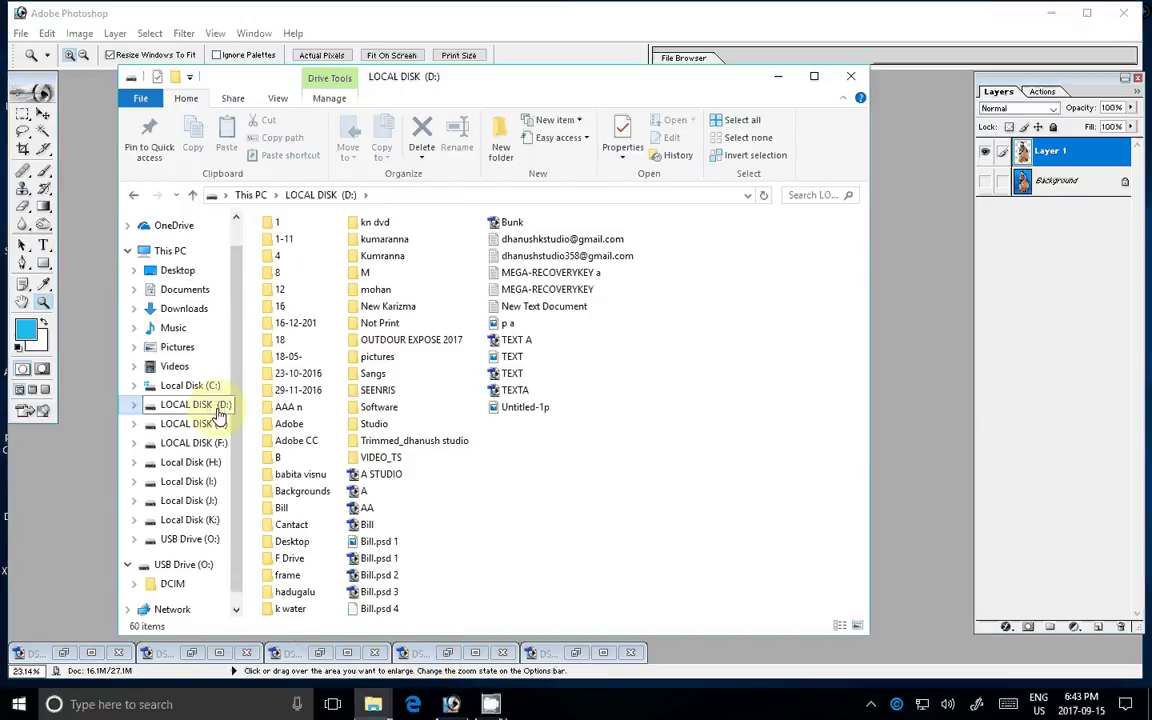
double_click(378, 390)
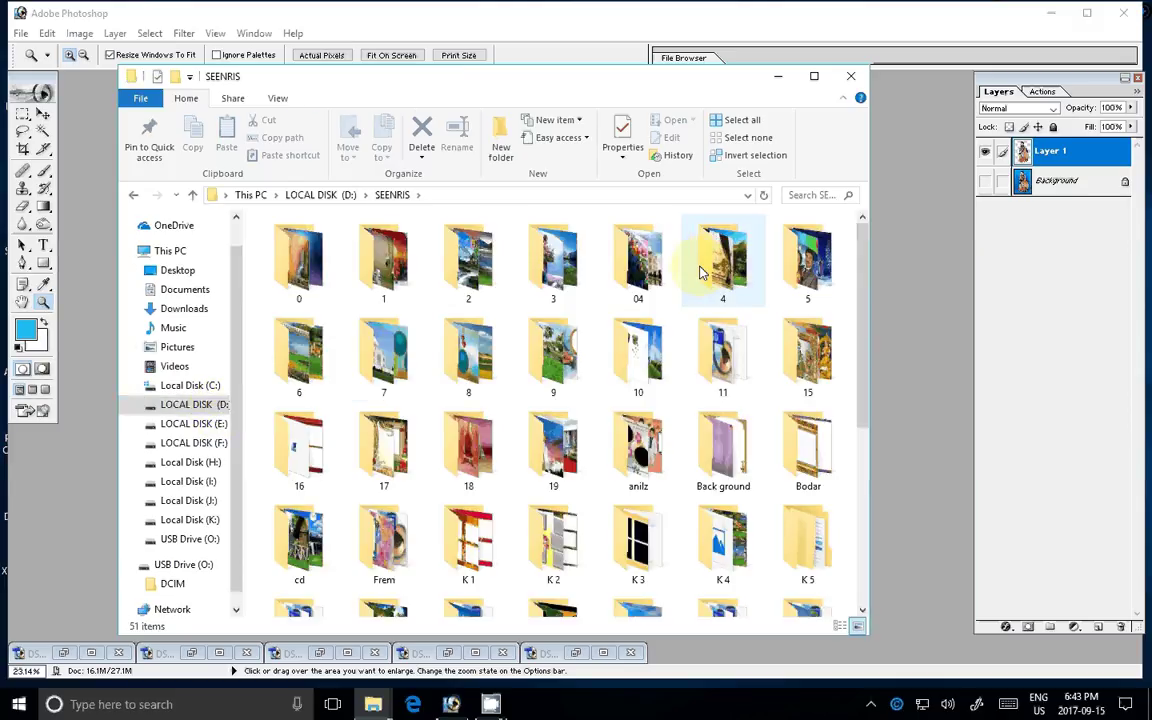
double_click(463, 379)
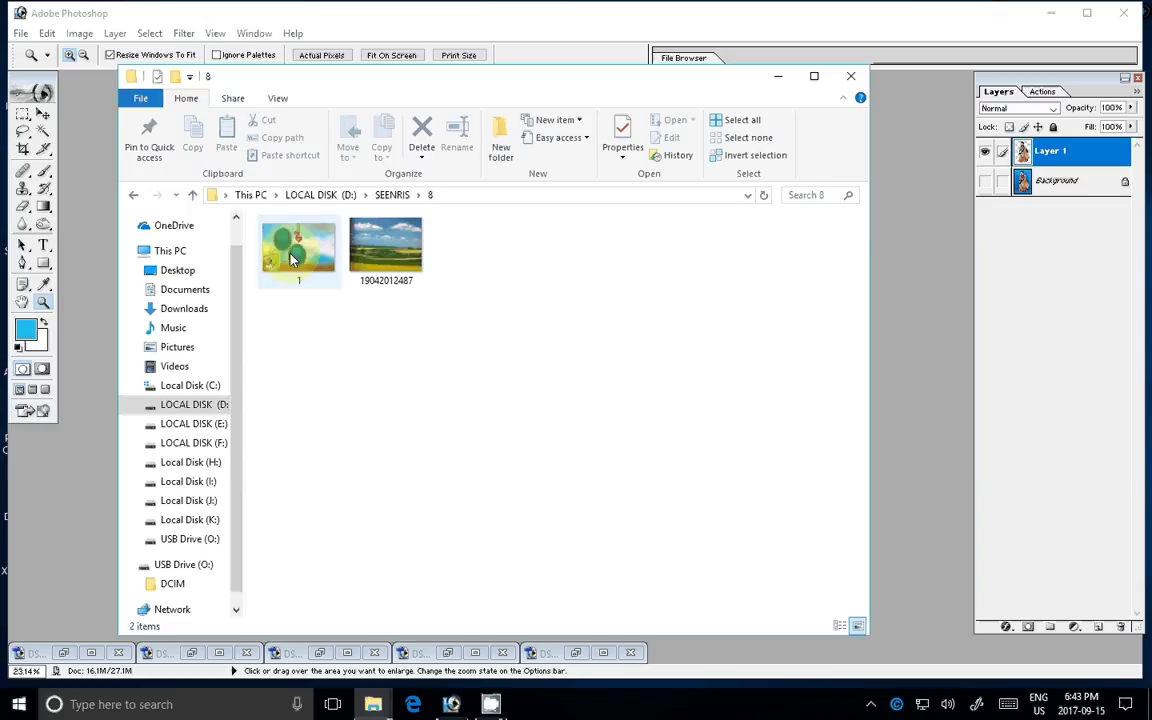
click(192, 198)
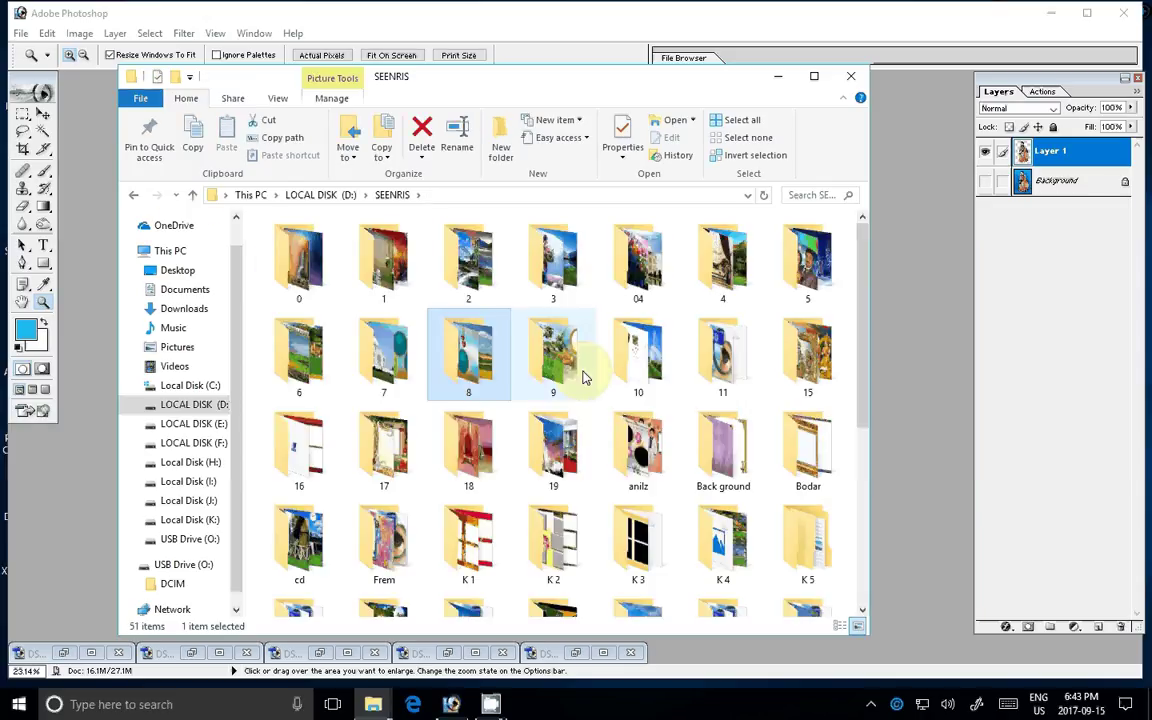
double_click(648, 376)
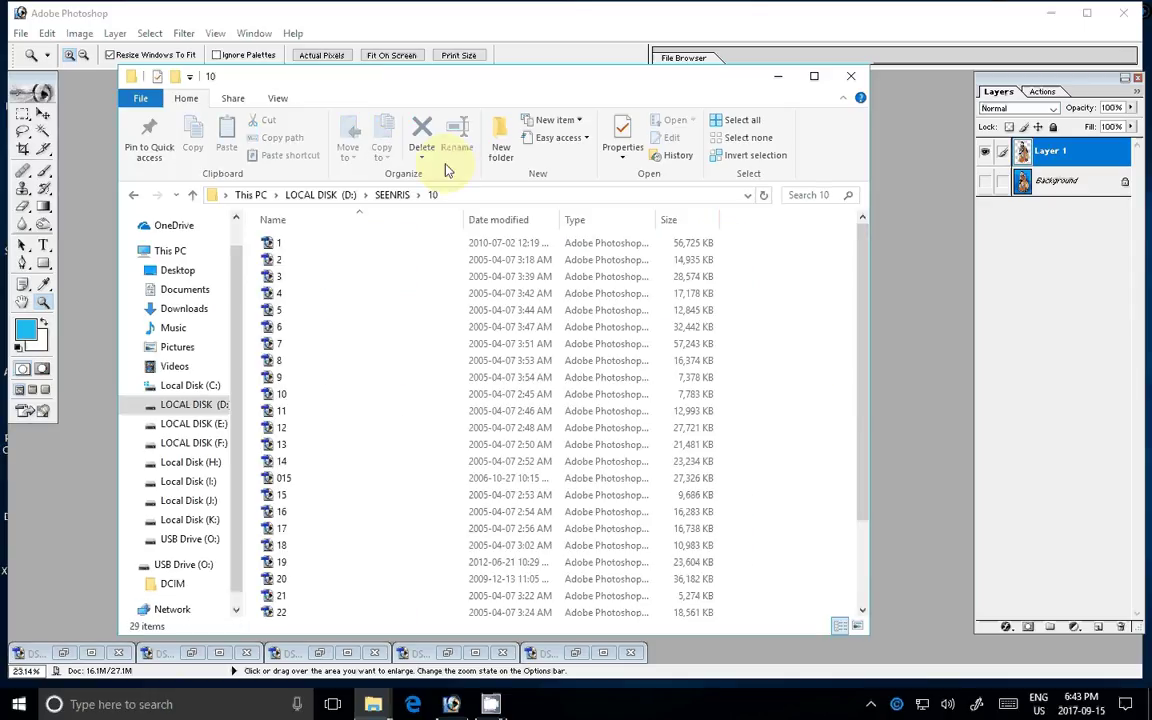
click(277, 98)
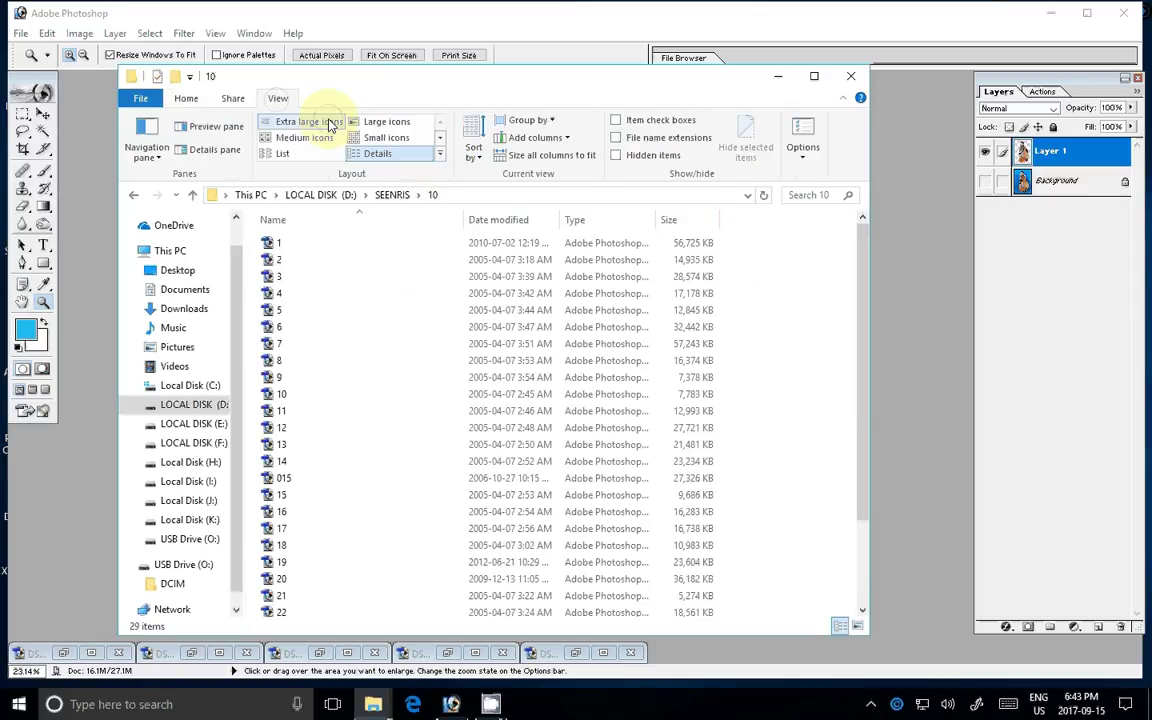
click(410, 122)
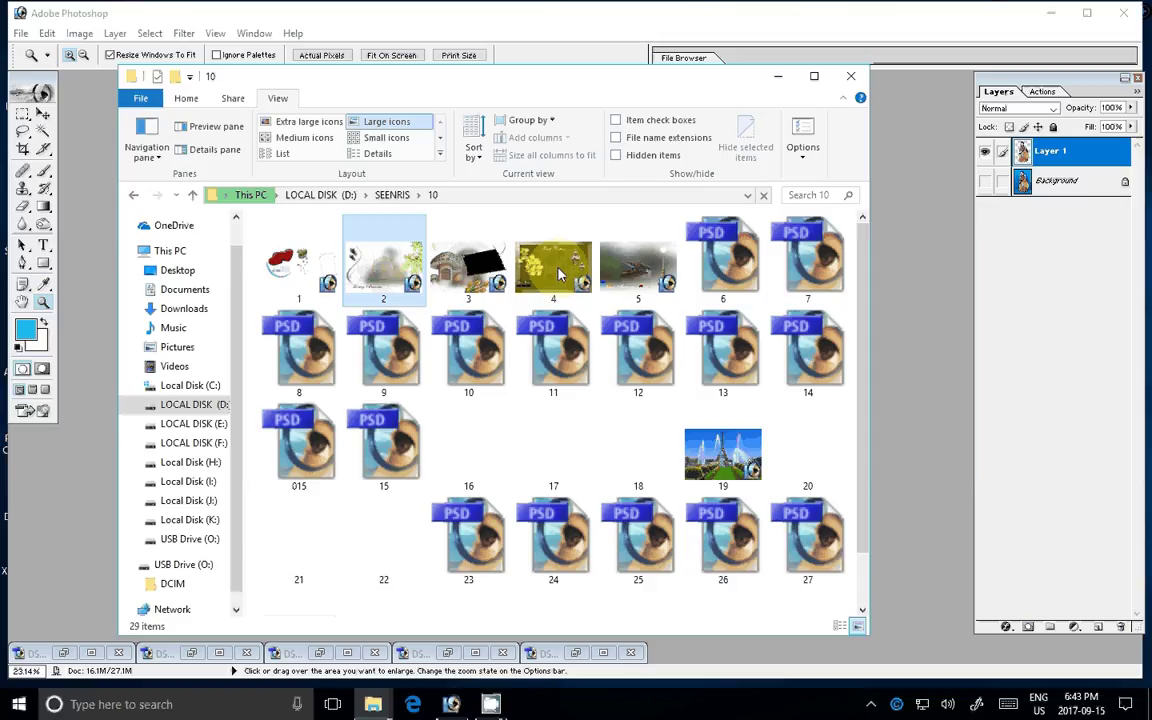
Step: Return to the folder 10 window and open template 5.psd in Photoshop
click(898, 493)
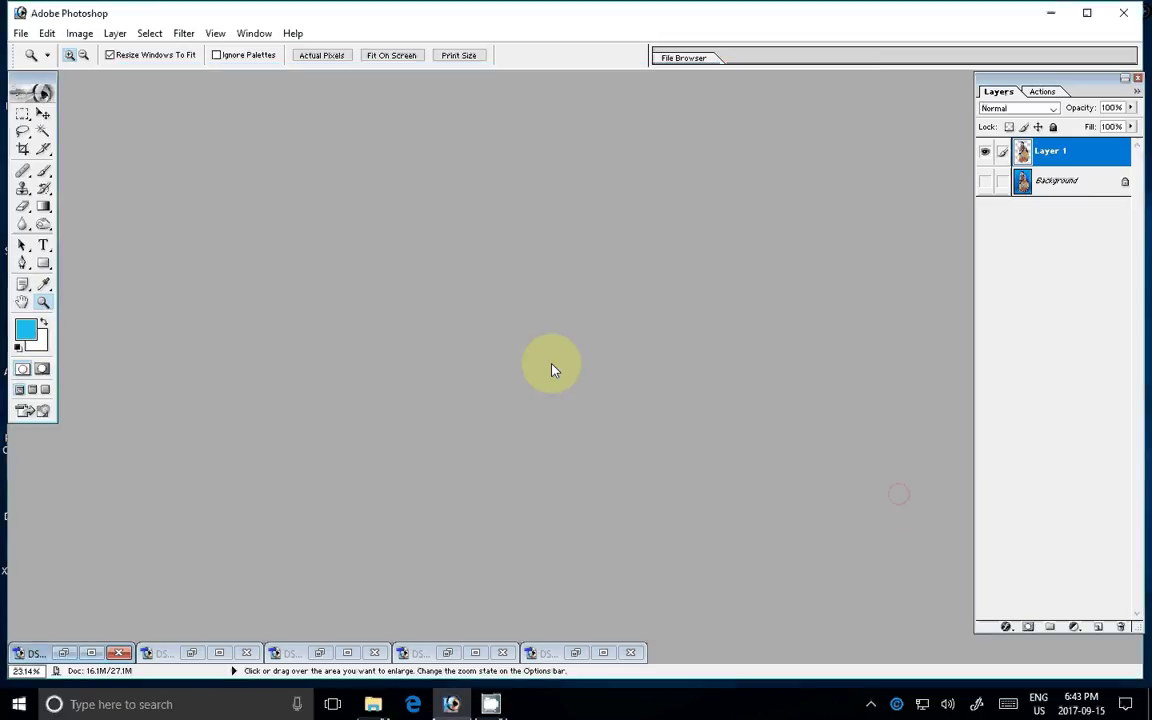
click(578, 287)
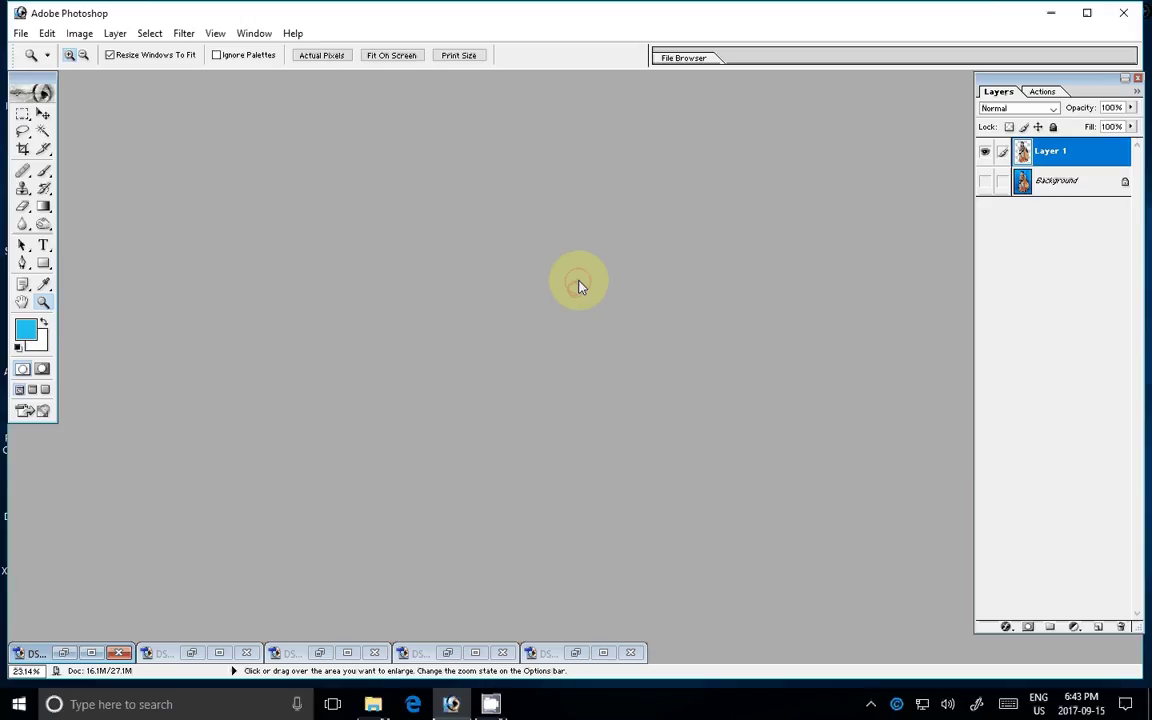
click(372, 704)
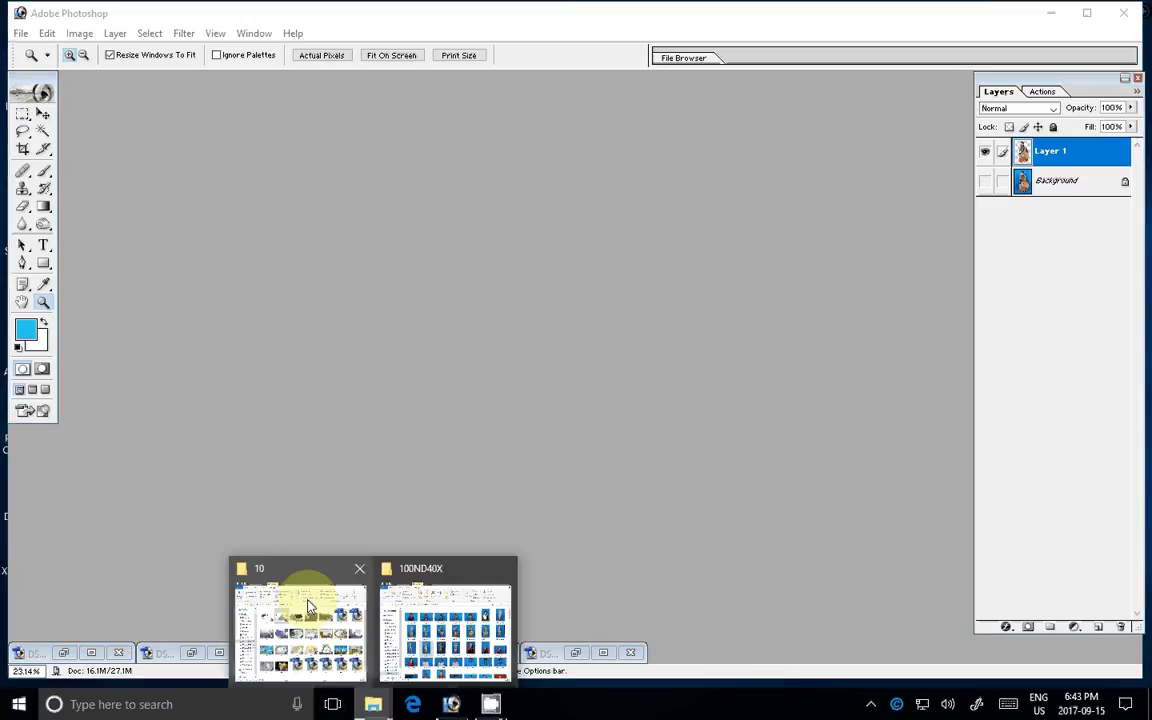
click(308, 606)
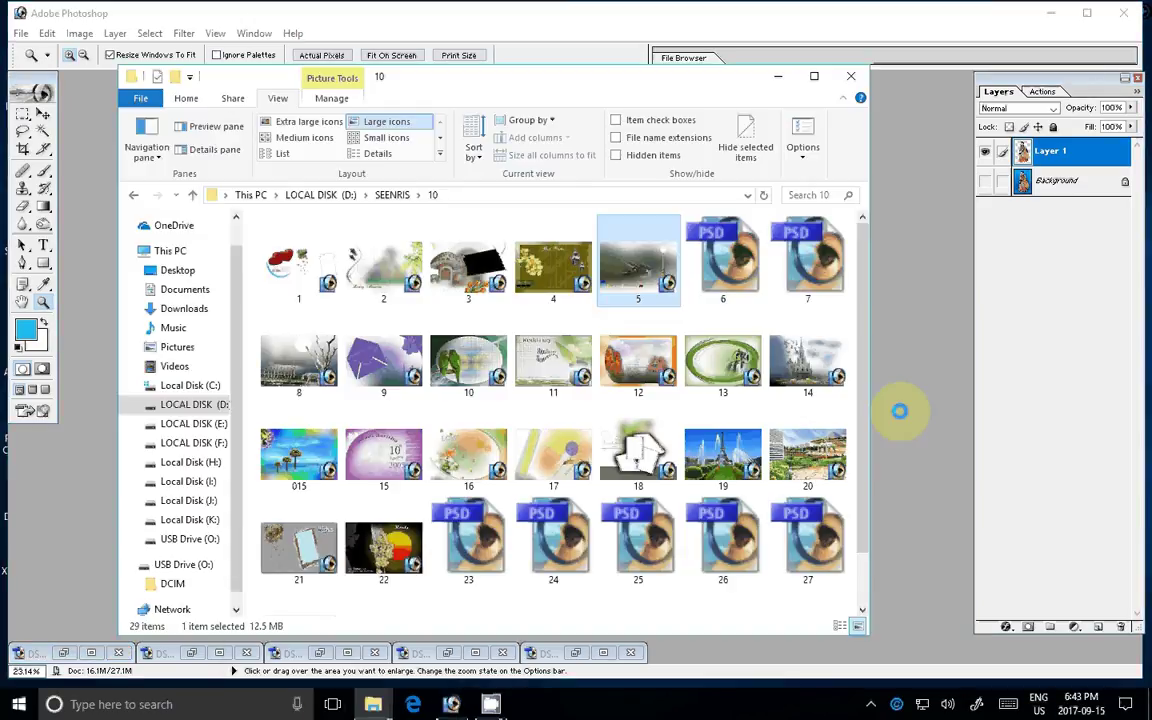
click(902, 418)
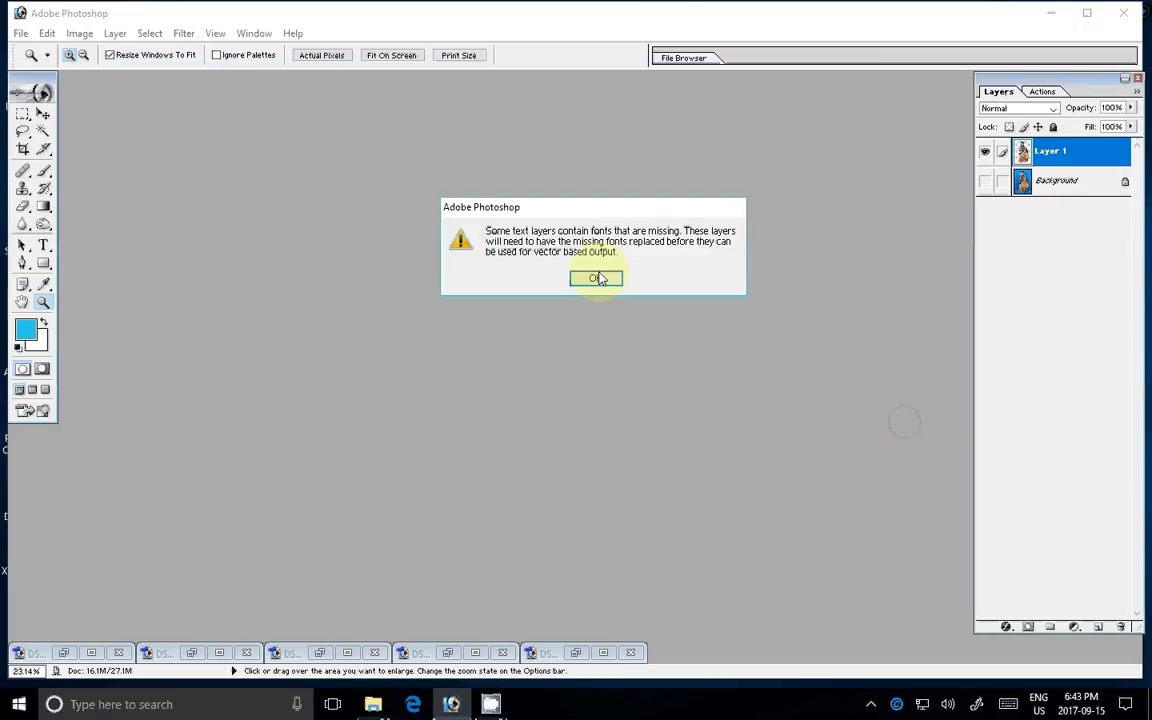
Step: Dismiss the fonts warning, undo the girl dragged into 5.psd, and open Image Size
click(597, 278)
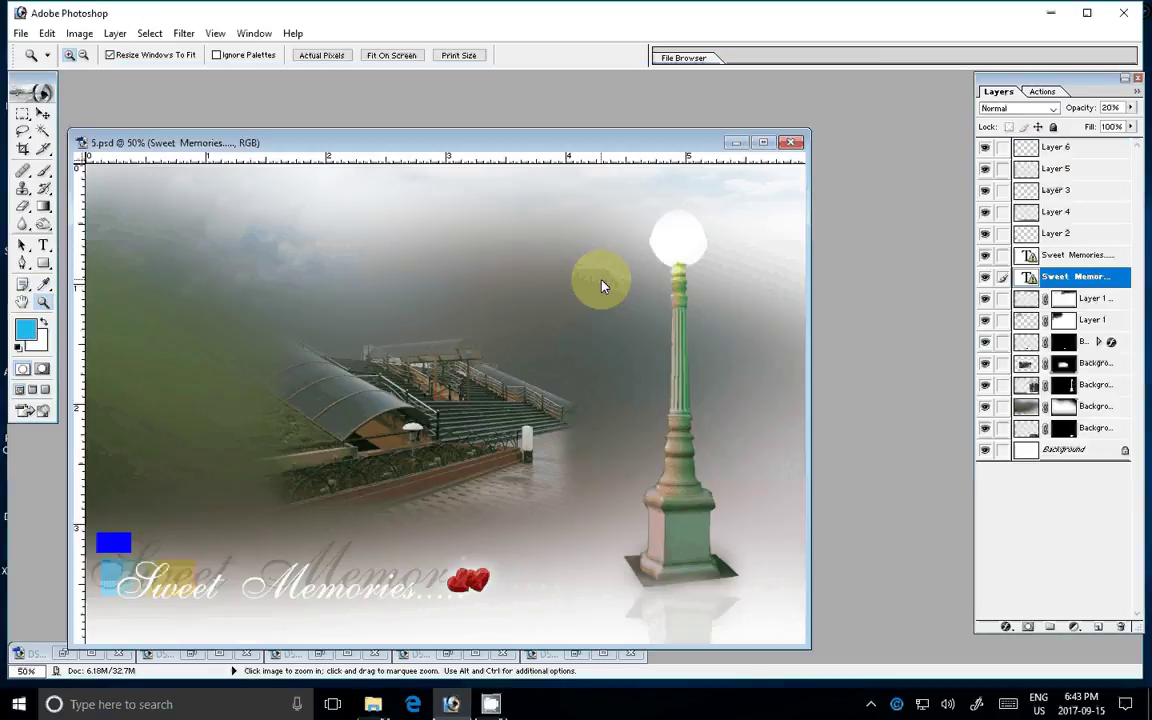
alt+click(512, 251)
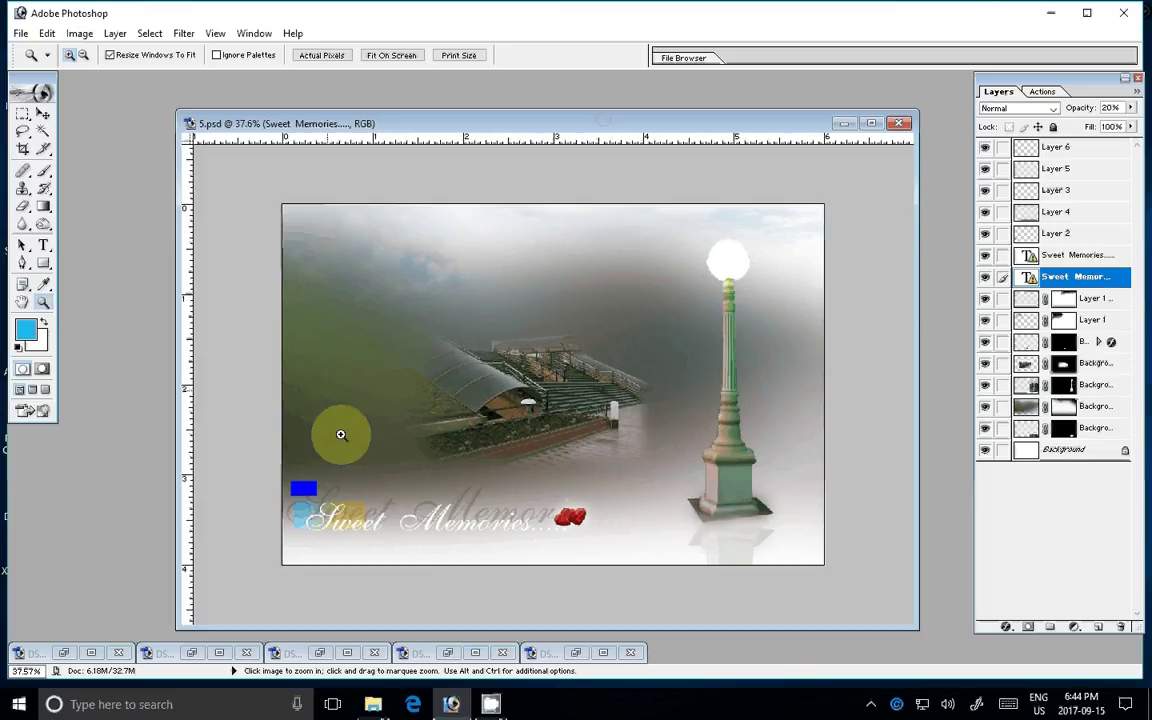
click(63, 653)
key(v)
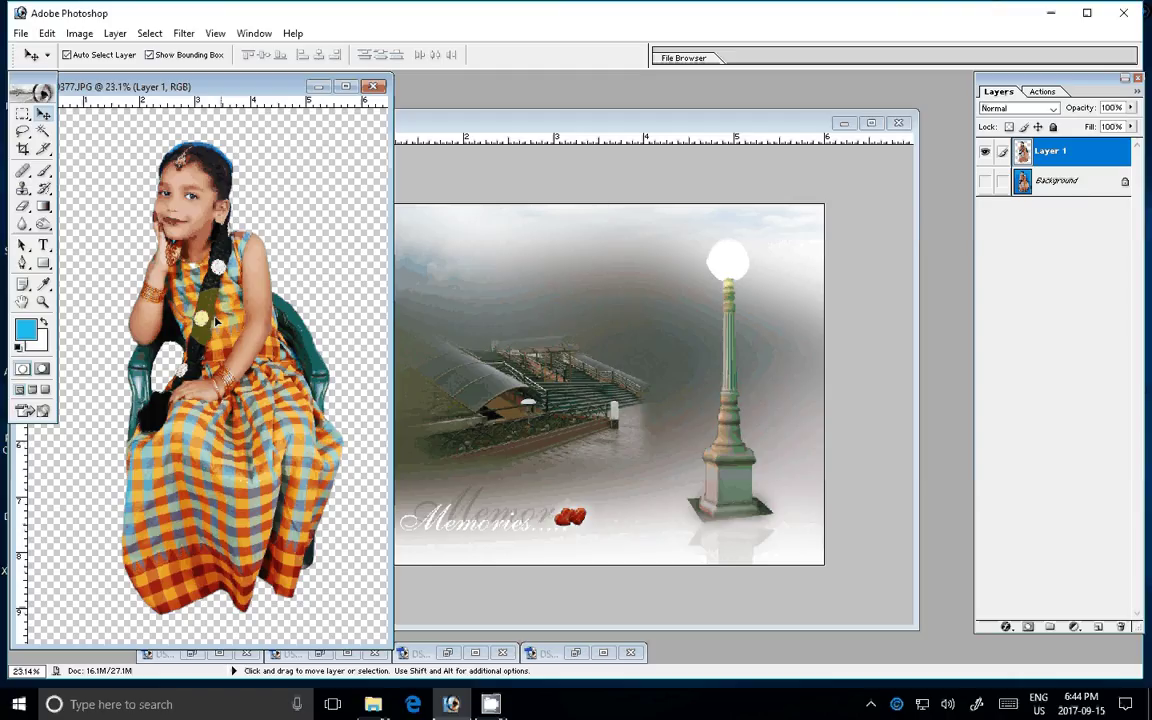
drag(213, 320, 591, 165)
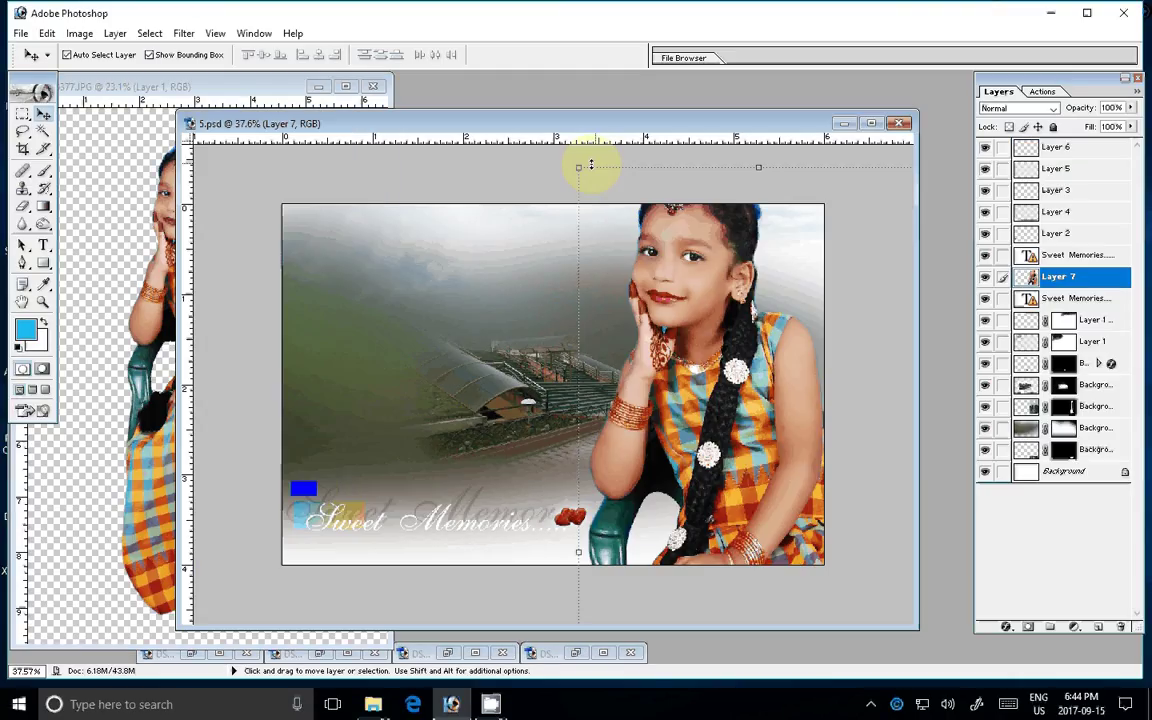
key(ctrl+z)
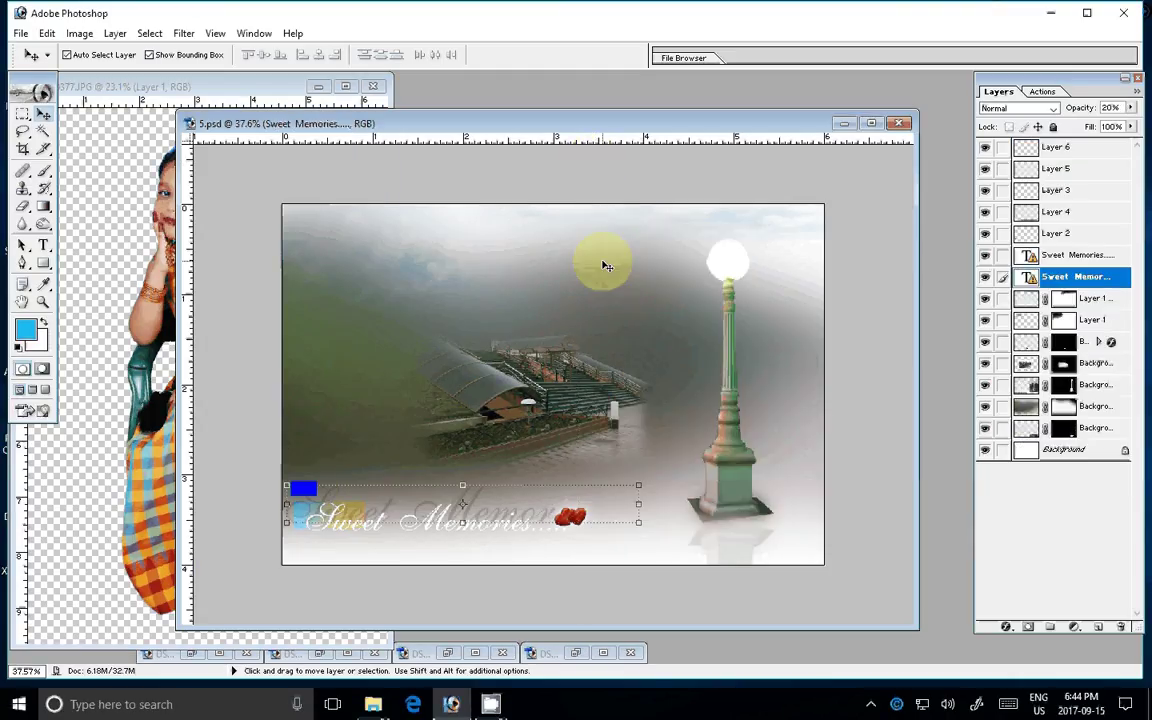
key(ctrl+alt+i)
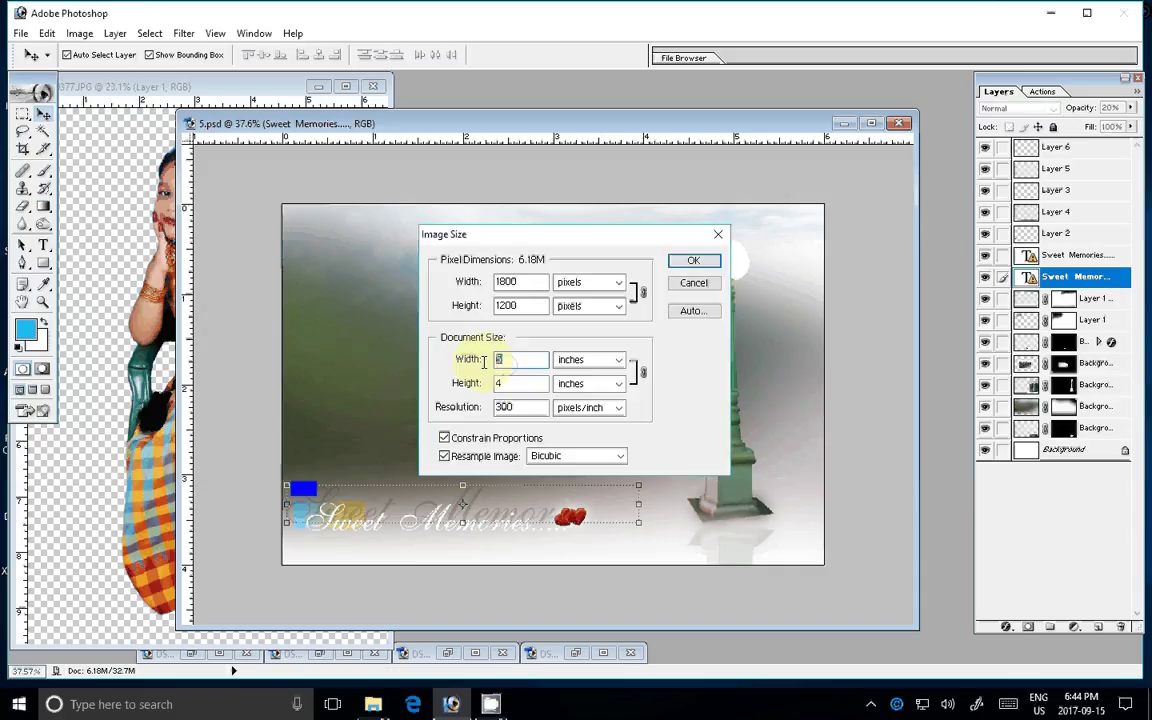
Step: Set Document Width to 12 inches and keep the existing text pixels
text(12)
click(684, 265)
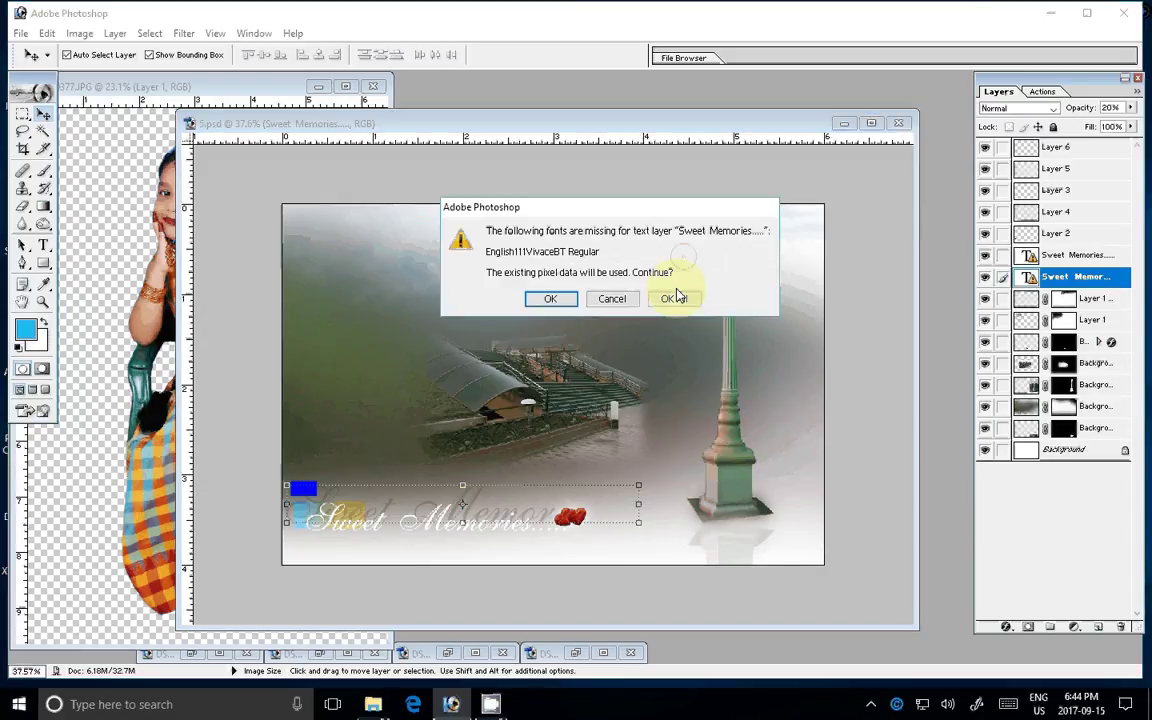
click(676, 295)
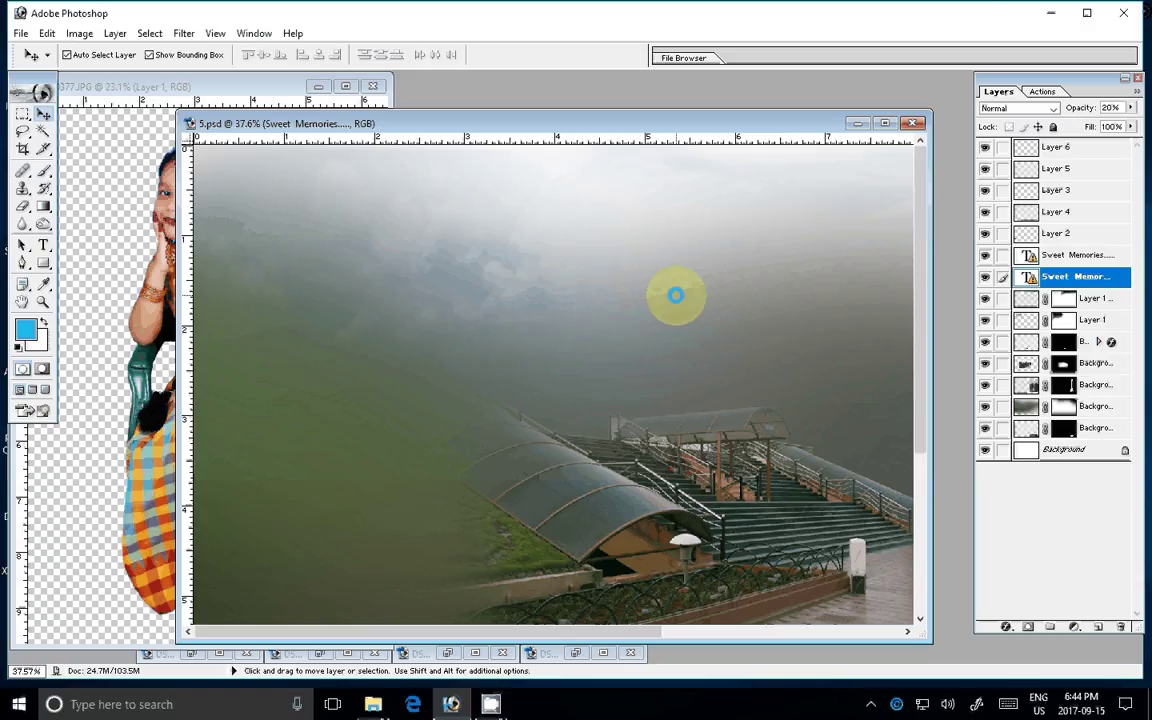
Step: Drag the cut-out girl into the 5.psd layout and scale her to 68.4%
right_click(574, 291)
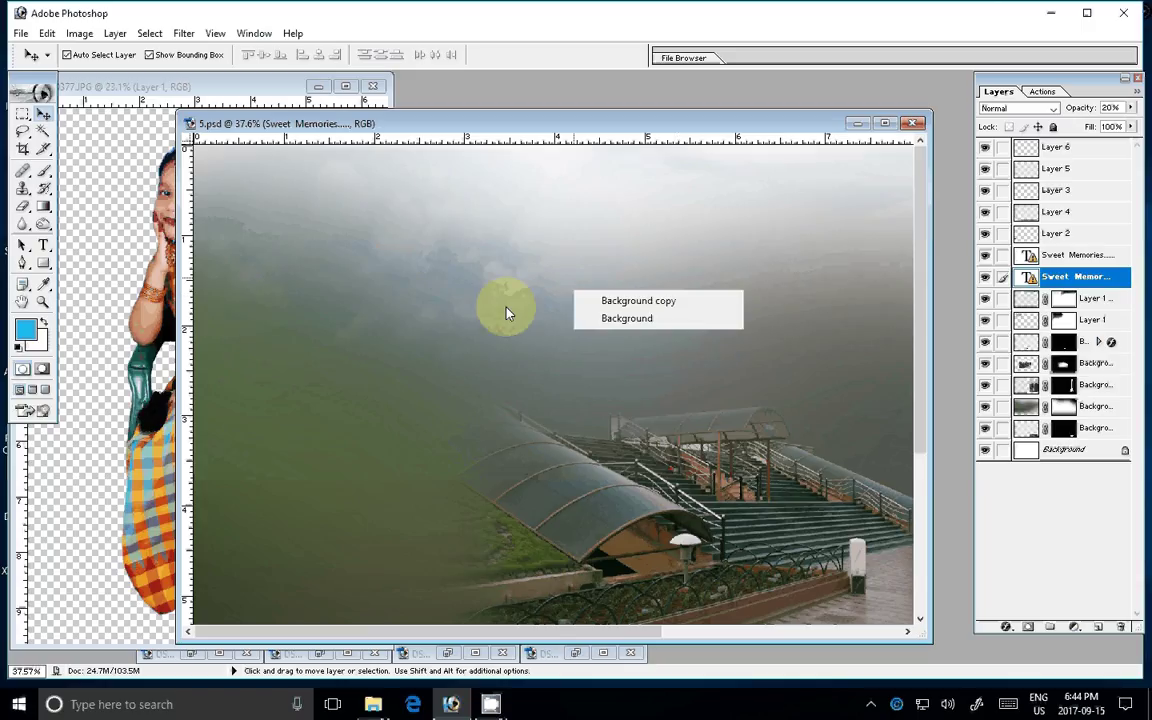
key(z)
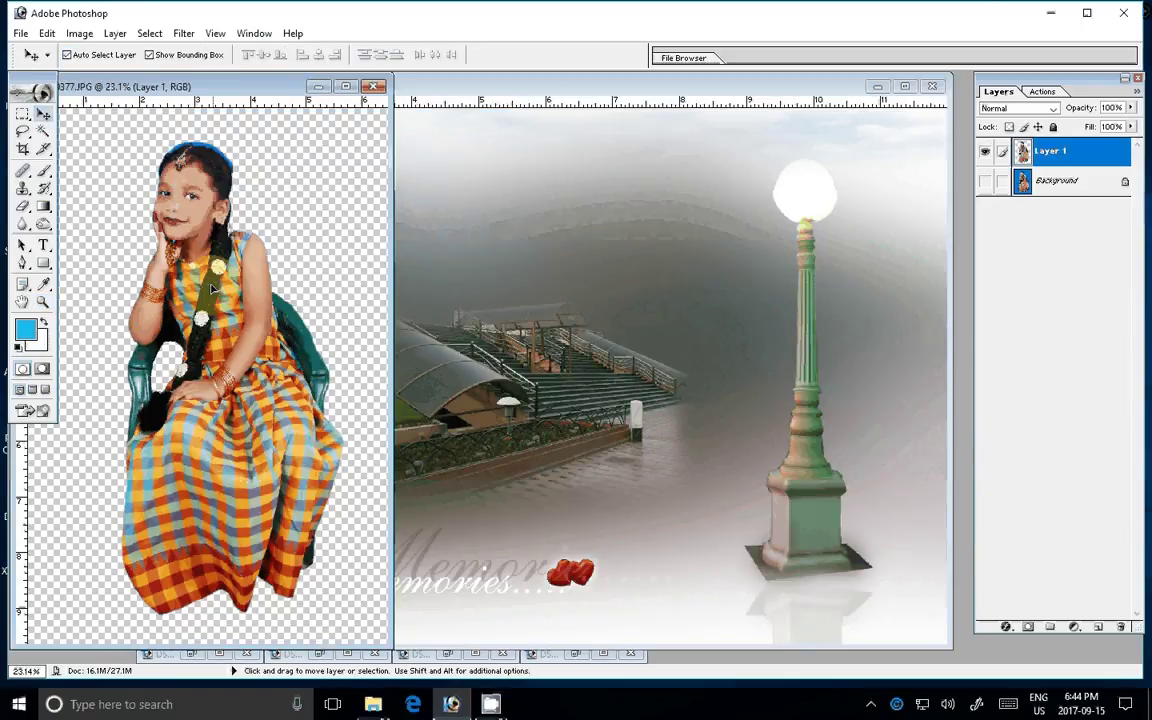
drag(212, 289, 882, 205)
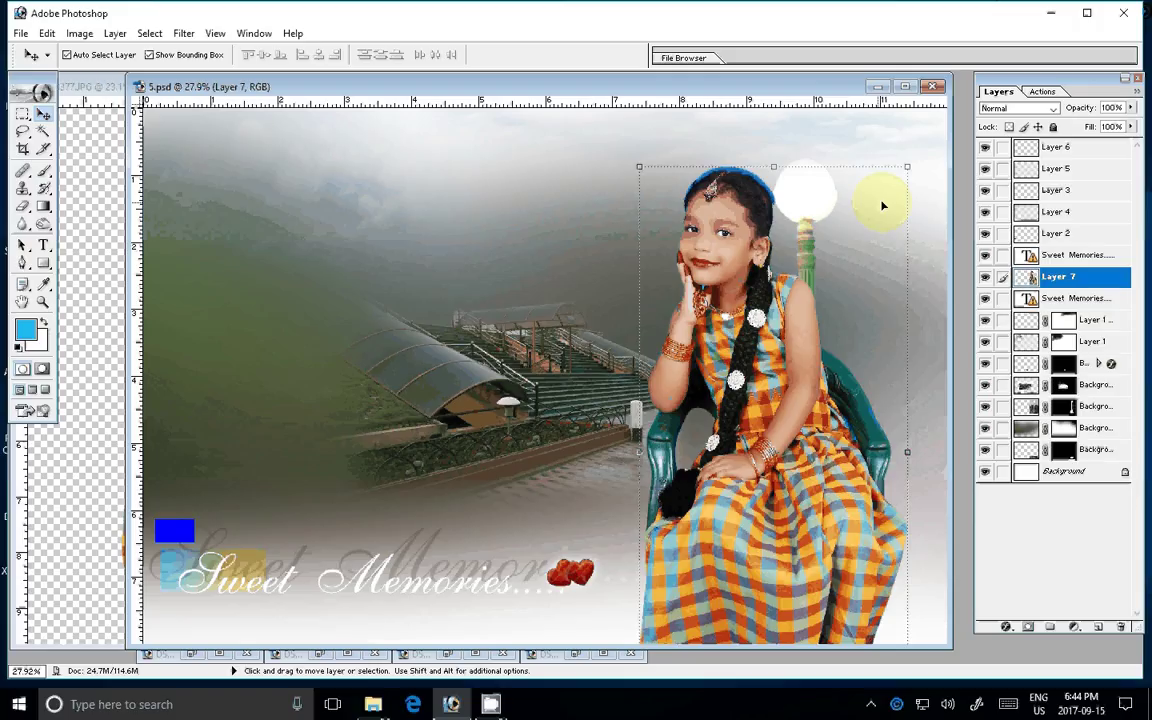
key(ctrl+t)
drag(907, 167, 870, 258)
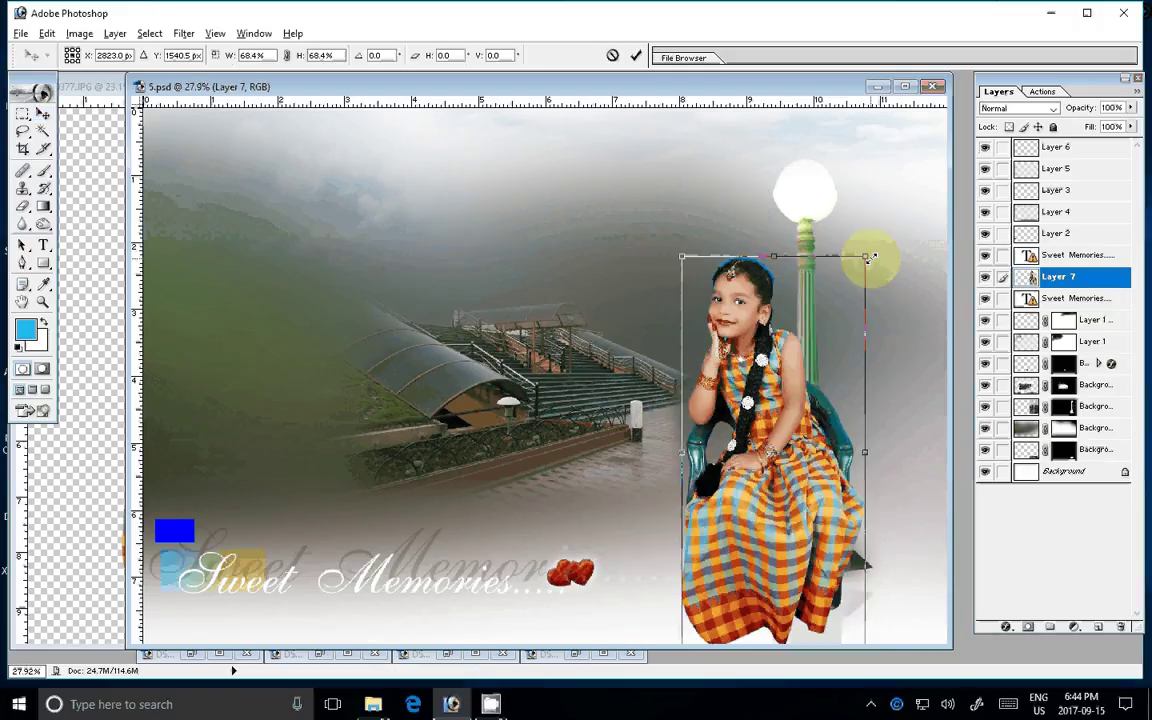
key(Return)
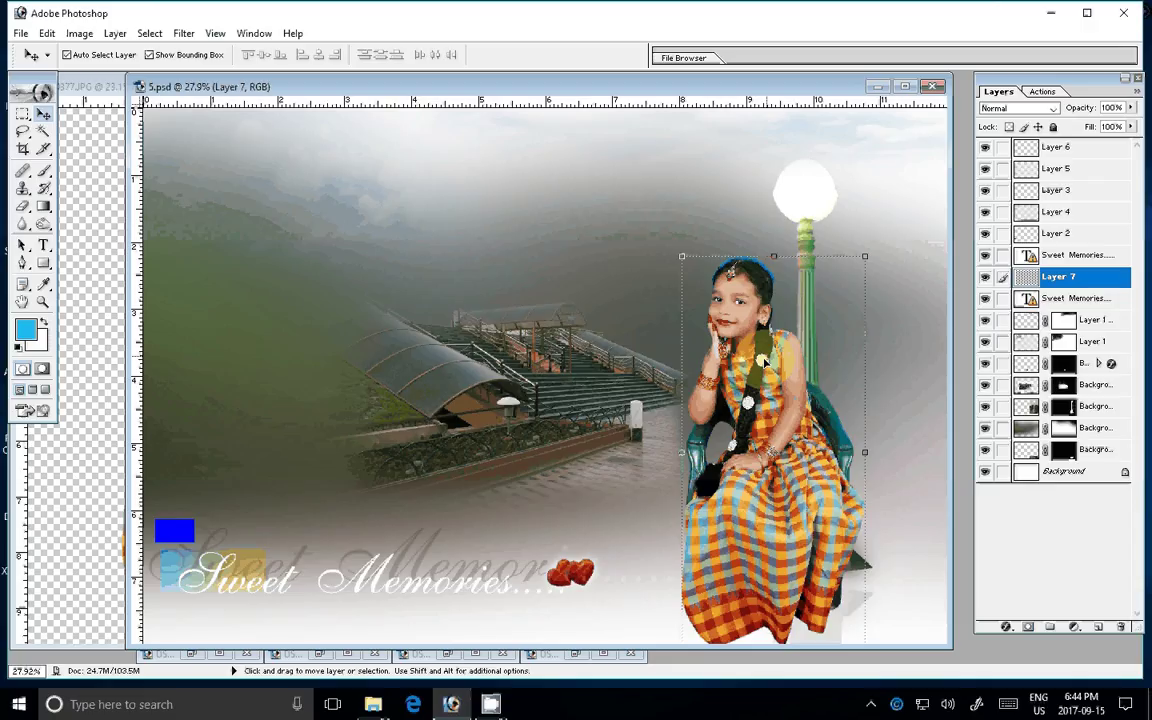
Step: Move the girl to the right, duplicate her as Layer 7 copy, and zoom on her face
drag(765, 362, 825, 298)
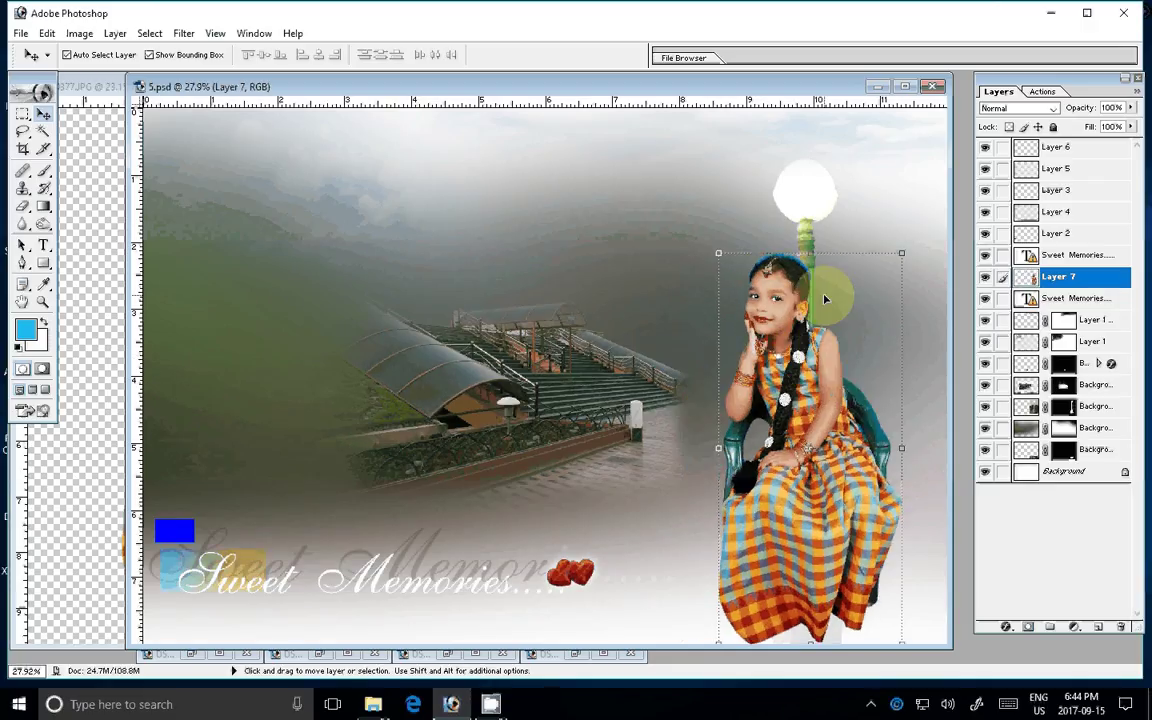
key(ctrl+j)
click(1056, 300)
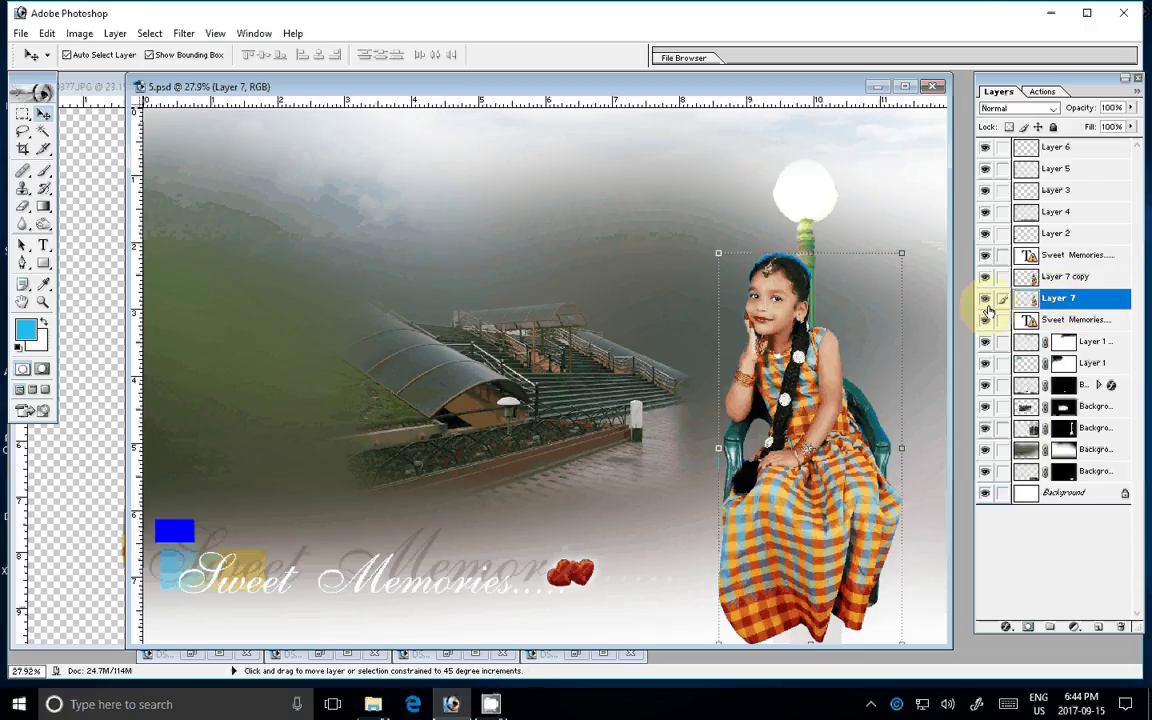
key(z)
drag(715, 240, 855, 325)
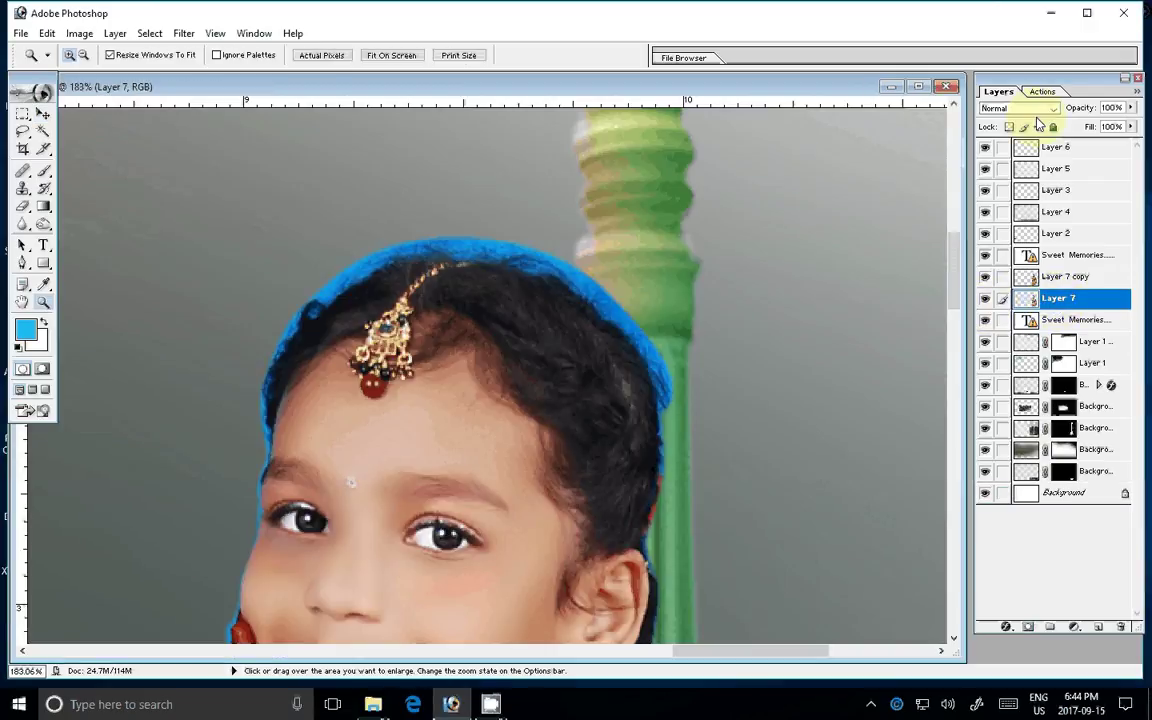
Step: Set Layer 7 to Multiply and brighten it with a Levels white-point eyedropper
click(1030, 108)
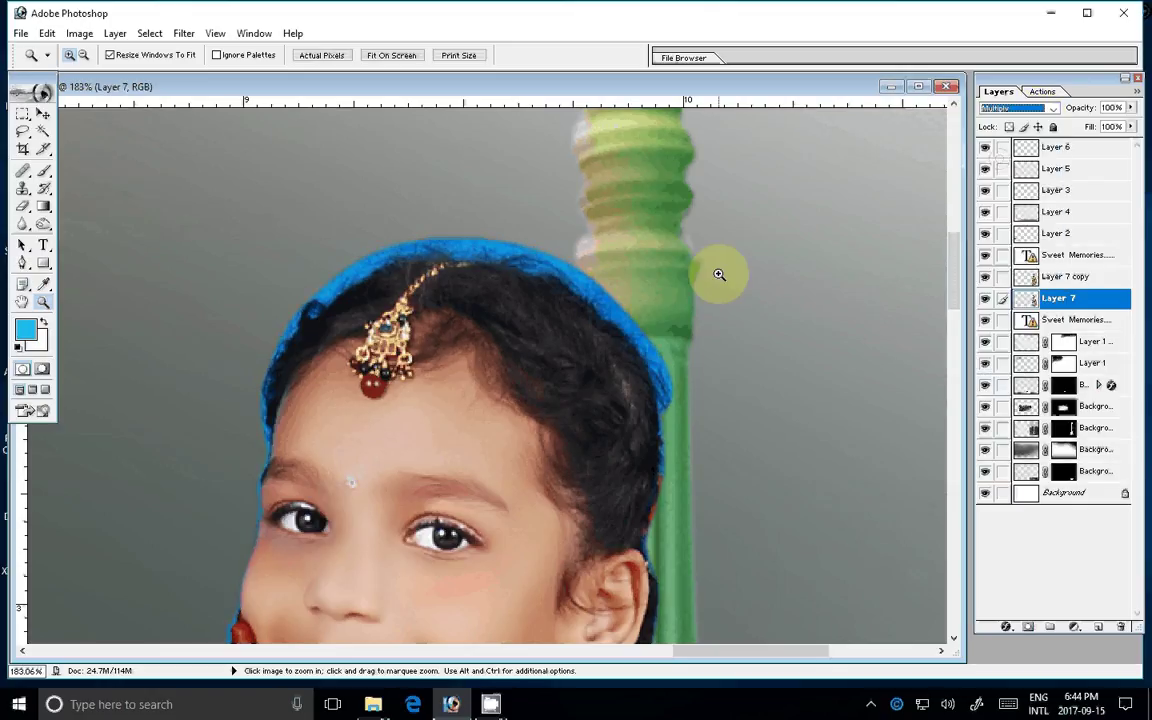
key(ctrl+l)
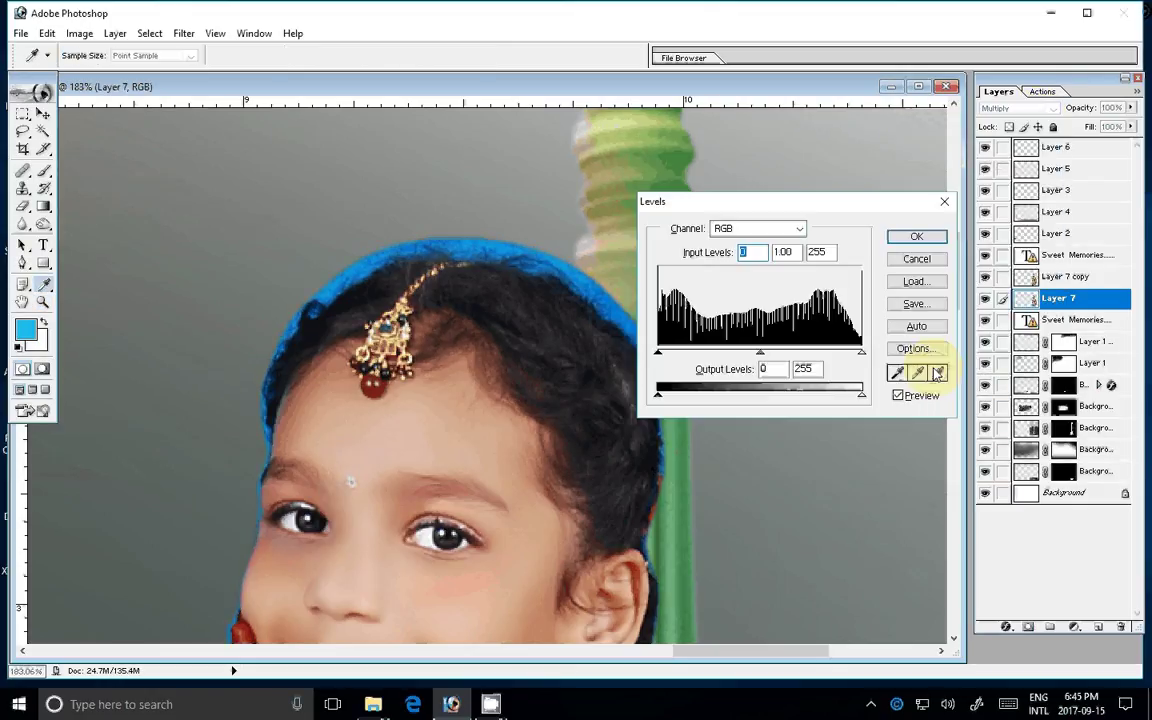
click(897, 243)
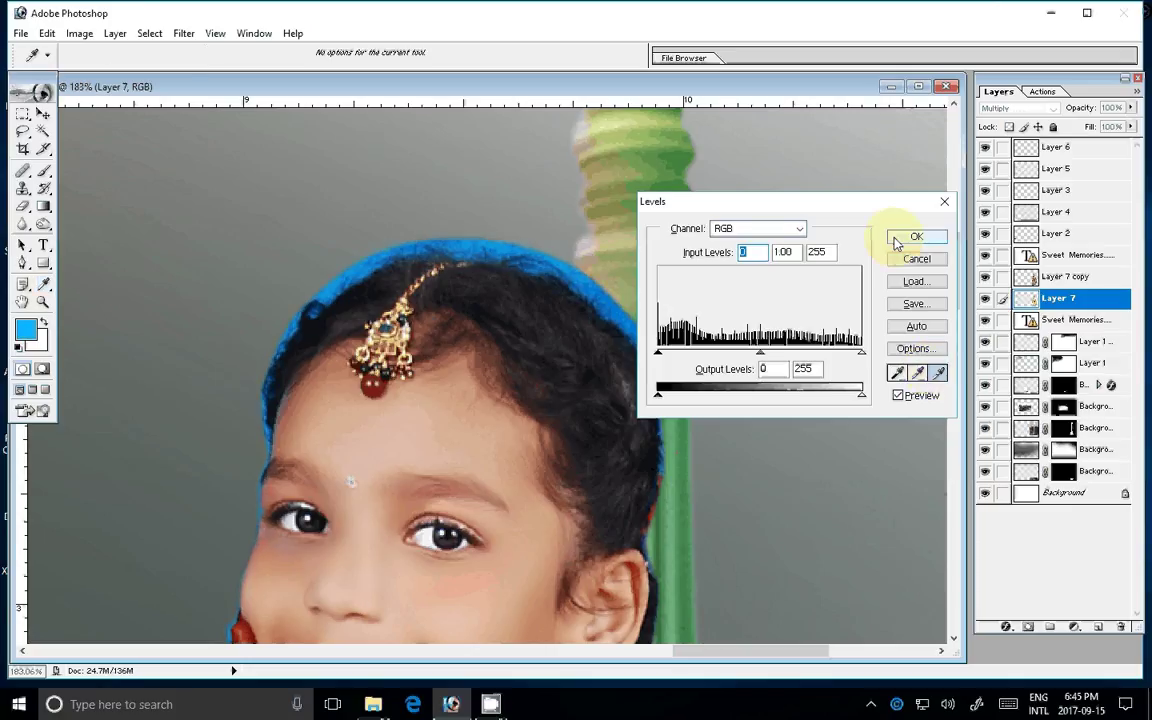
click(912, 238)
Step: On Layer 7 copy, erase the blue fringe along the top and right of the hair
click(1078, 280)
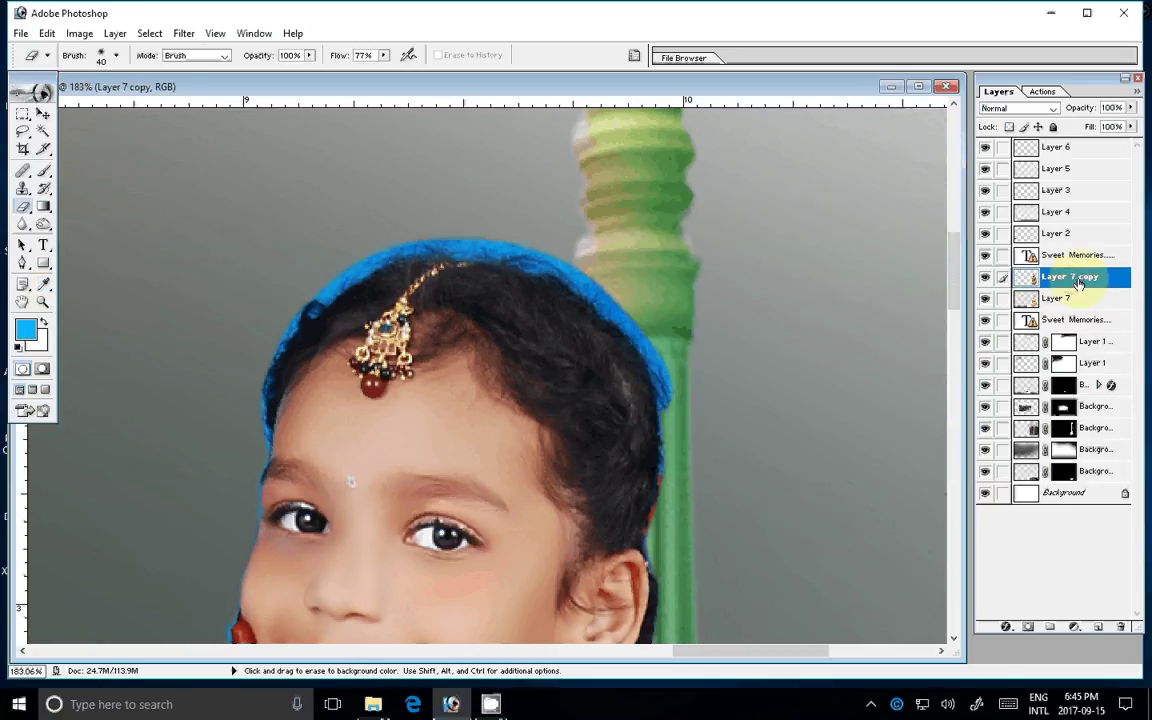
click(1045, 298)
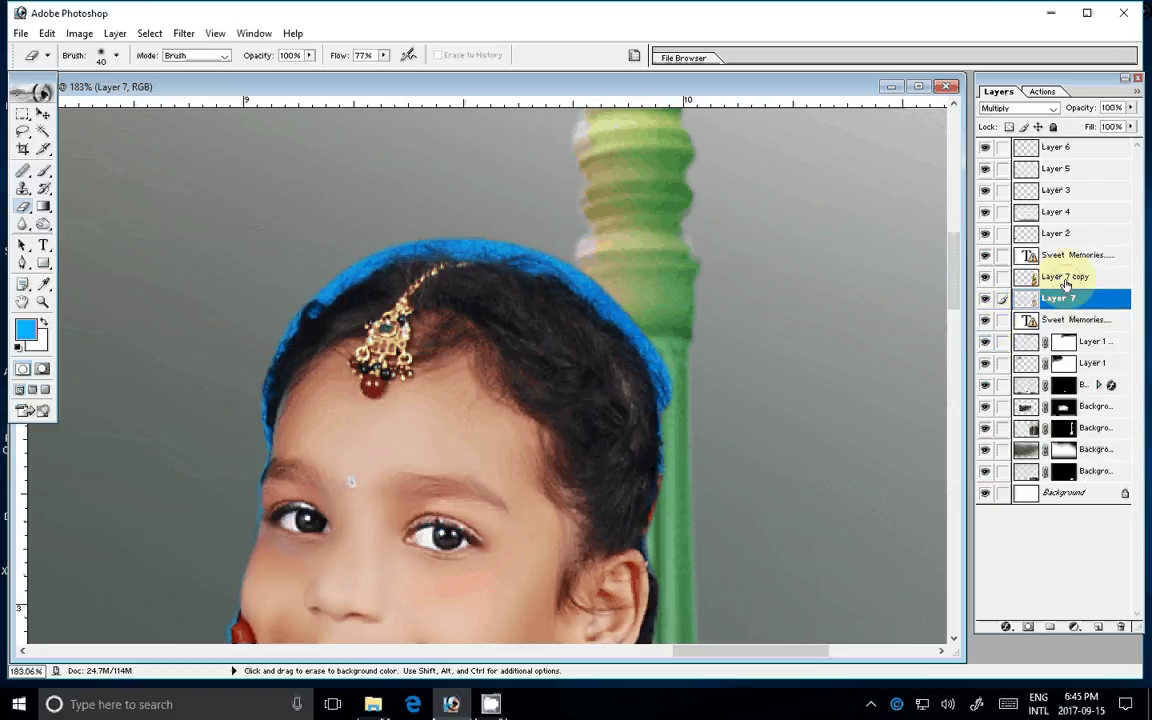
click(1066, 280)
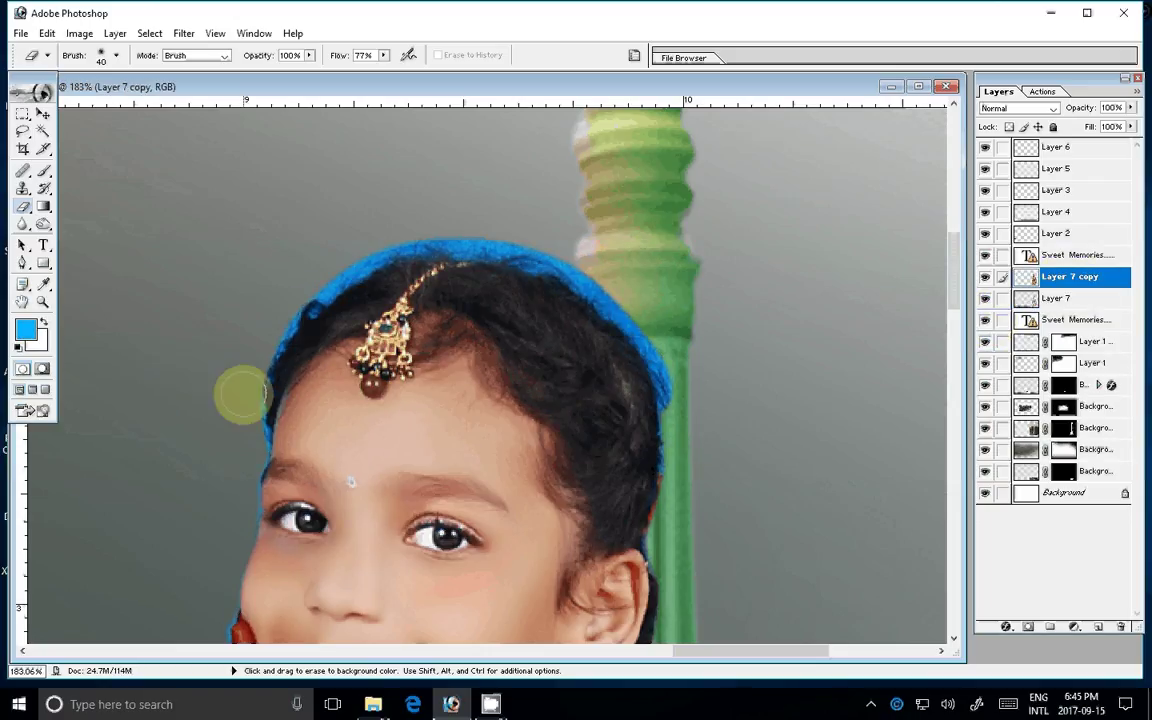
key(bracketleft)
key(bracketleft)
key(bracketleft)
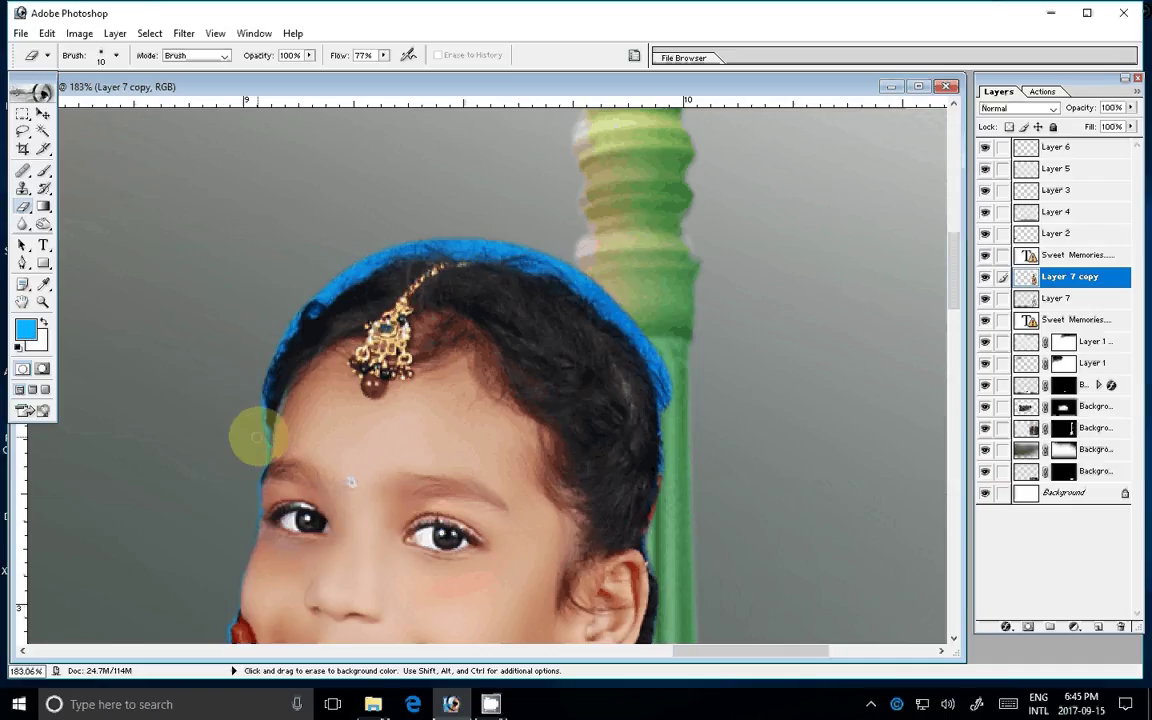
key(bracketright)
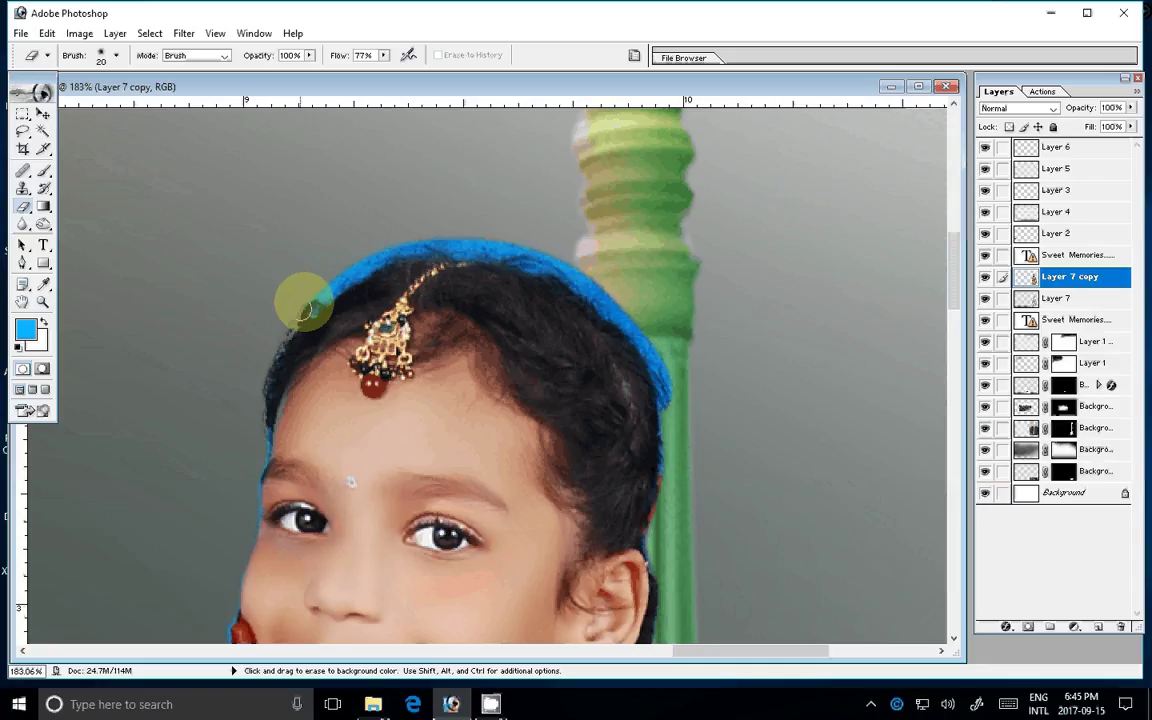
drag(305, 308, 436, 243)
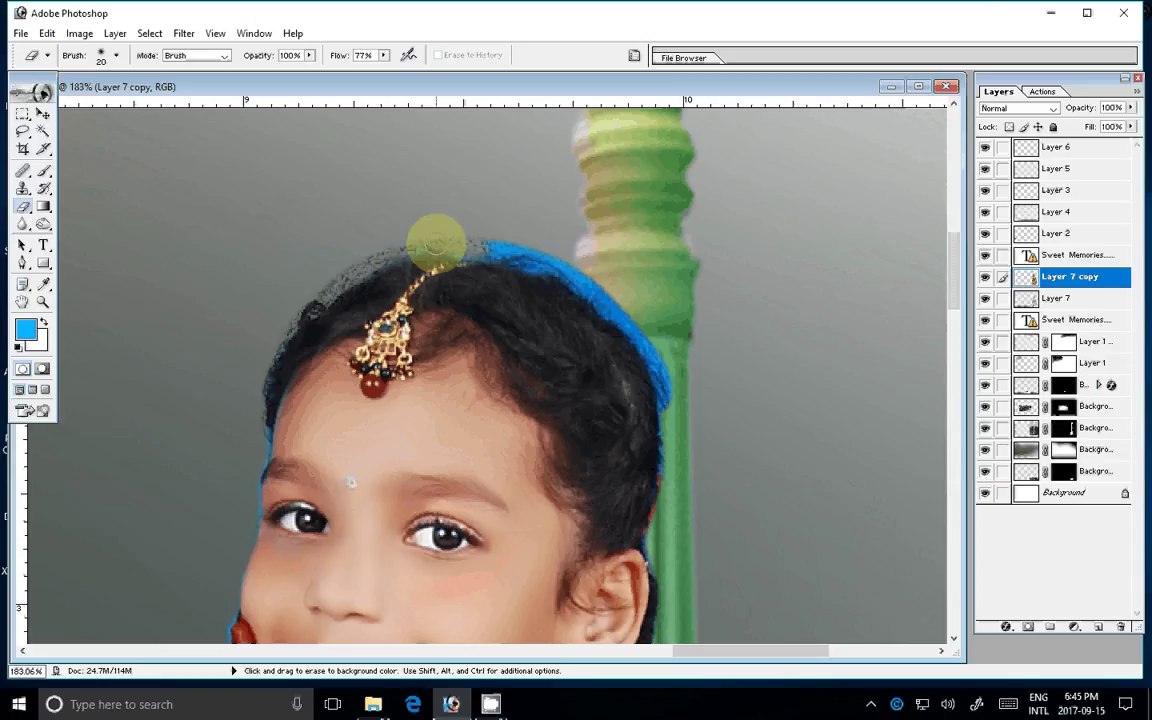
drag(436, 243, 632, 324)
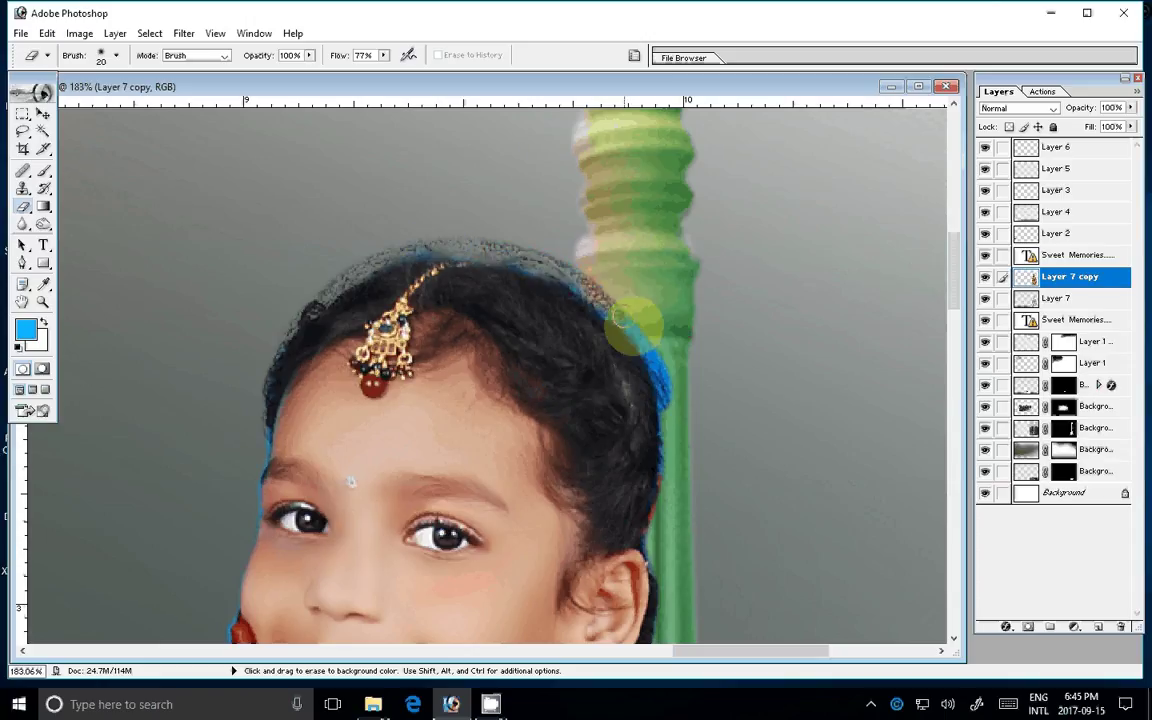
drag(621, 318, 660, 380)
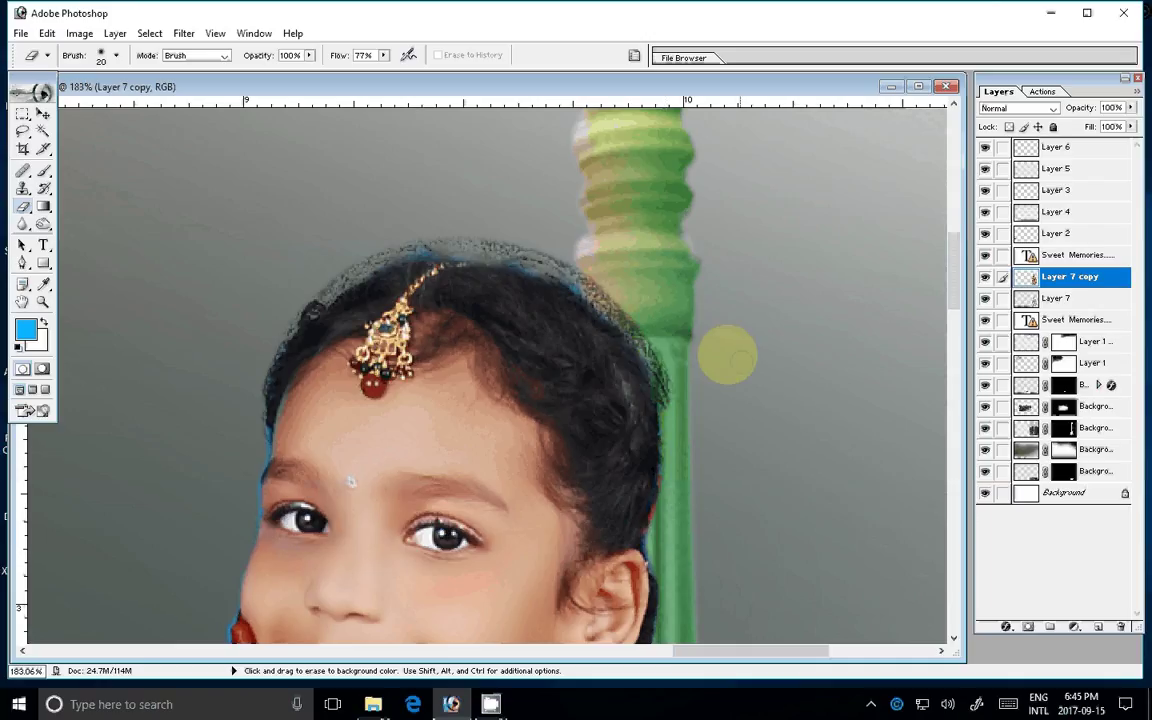
ctrl+click(893, 312)
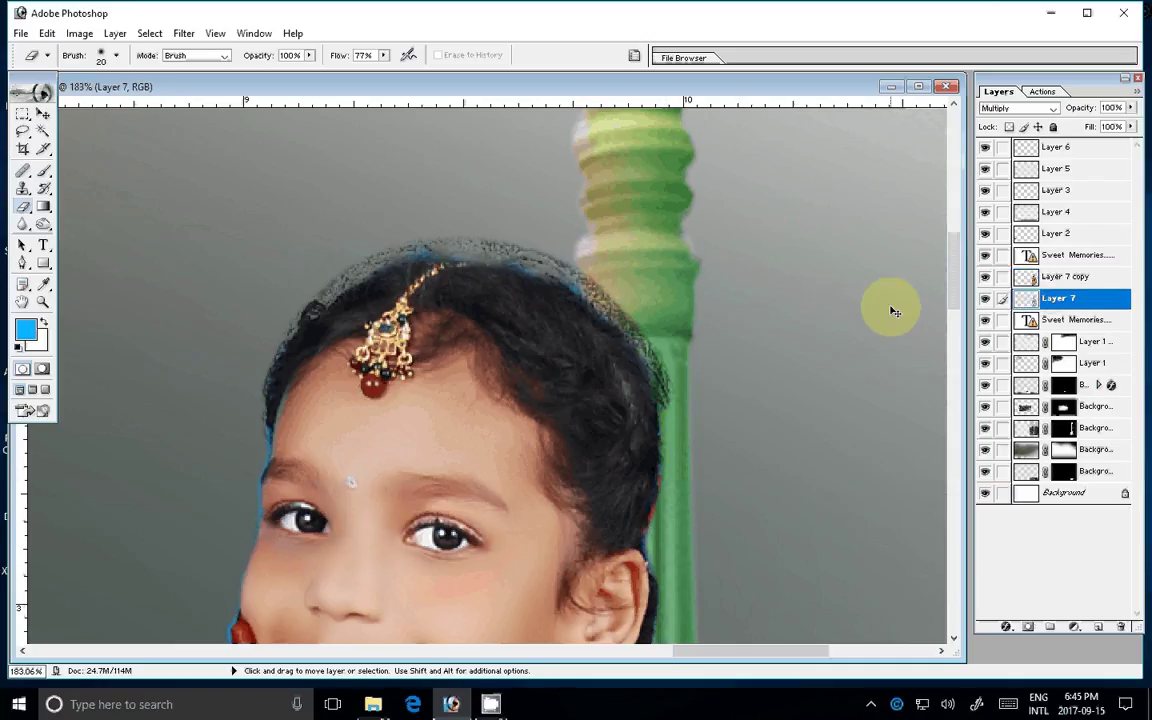
Step: Brighten Layer 7 with Levels, sampling a new white point from the grey backdrop
key(ctrl+l)
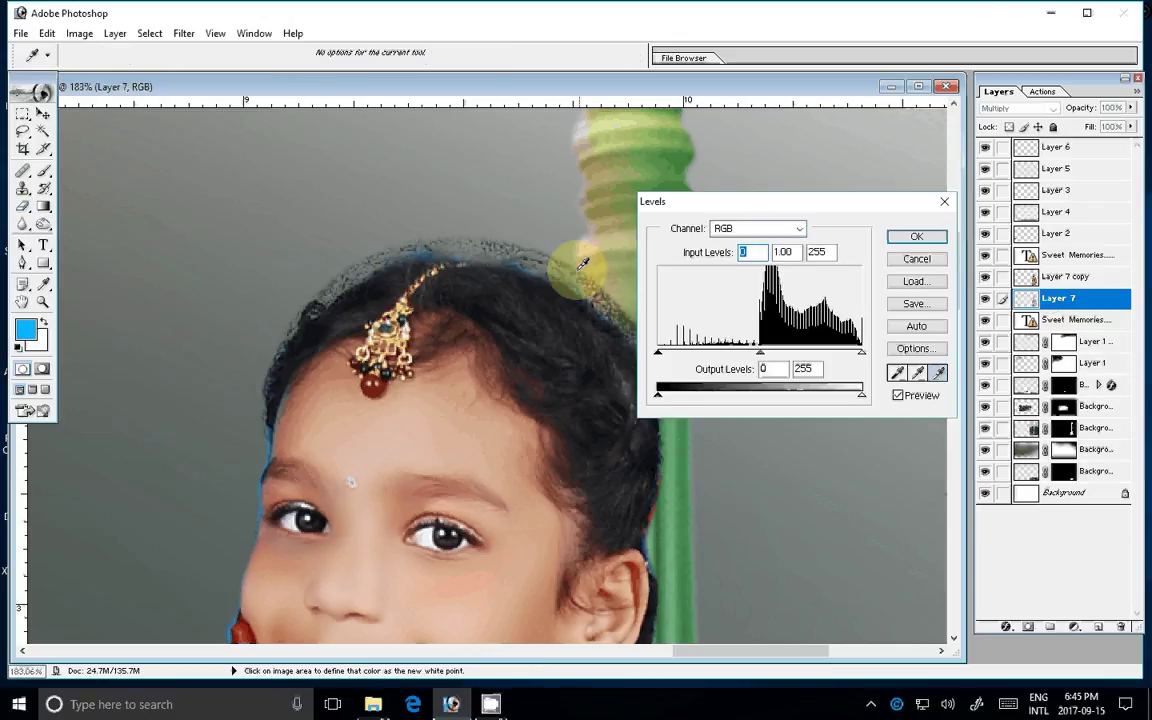
click(567, 259)
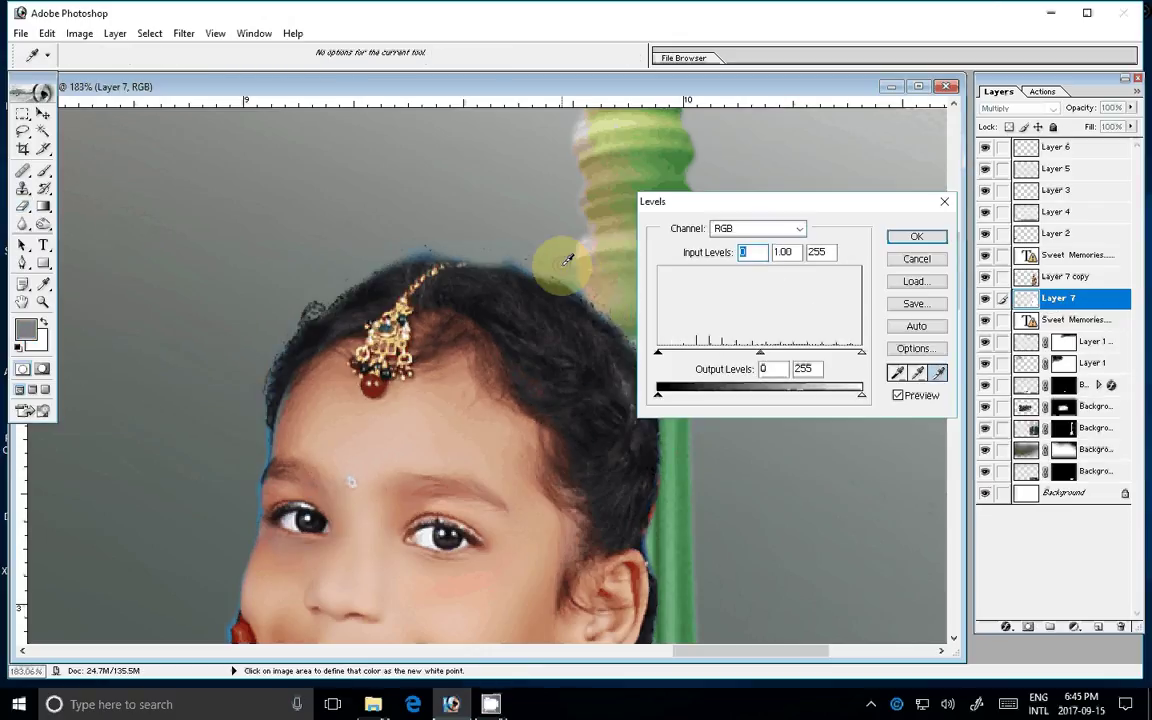
click(428, 243)
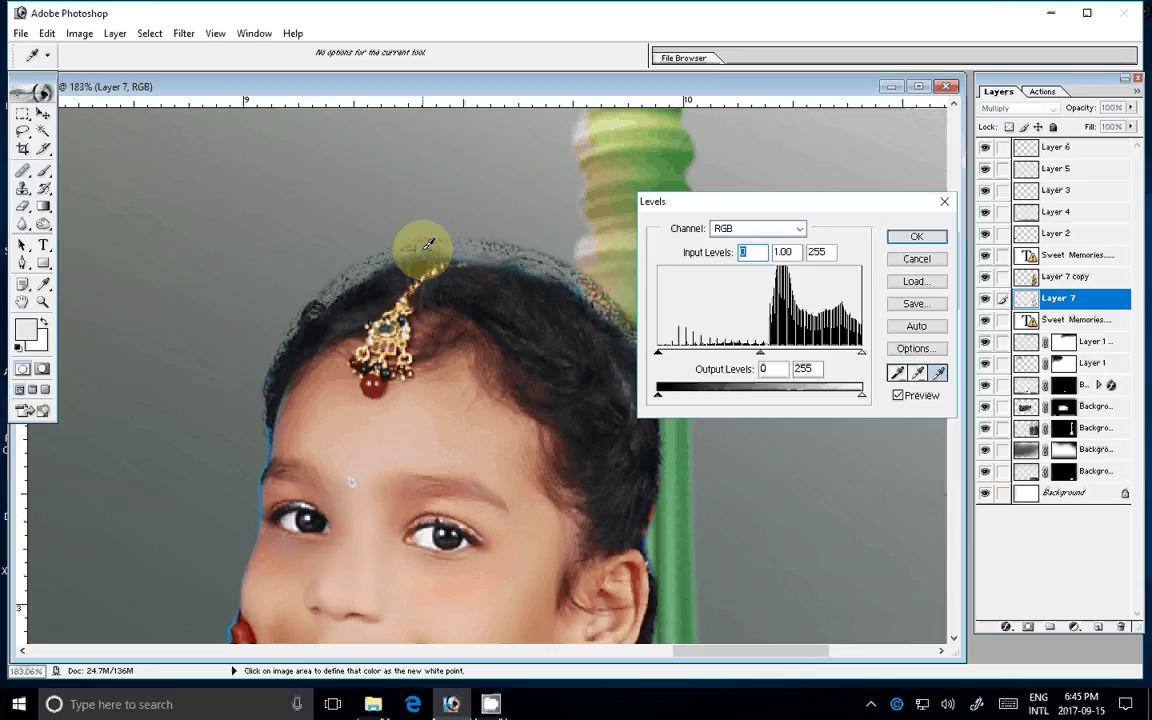
click(575, 286)
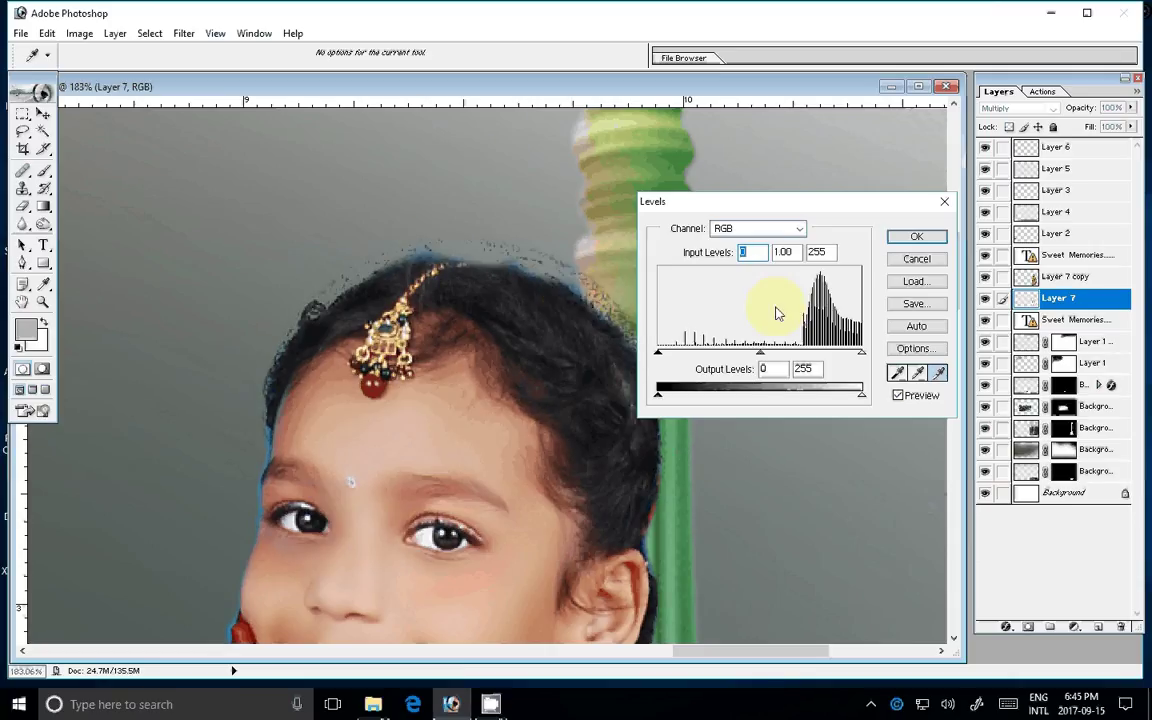
click(435, 246)
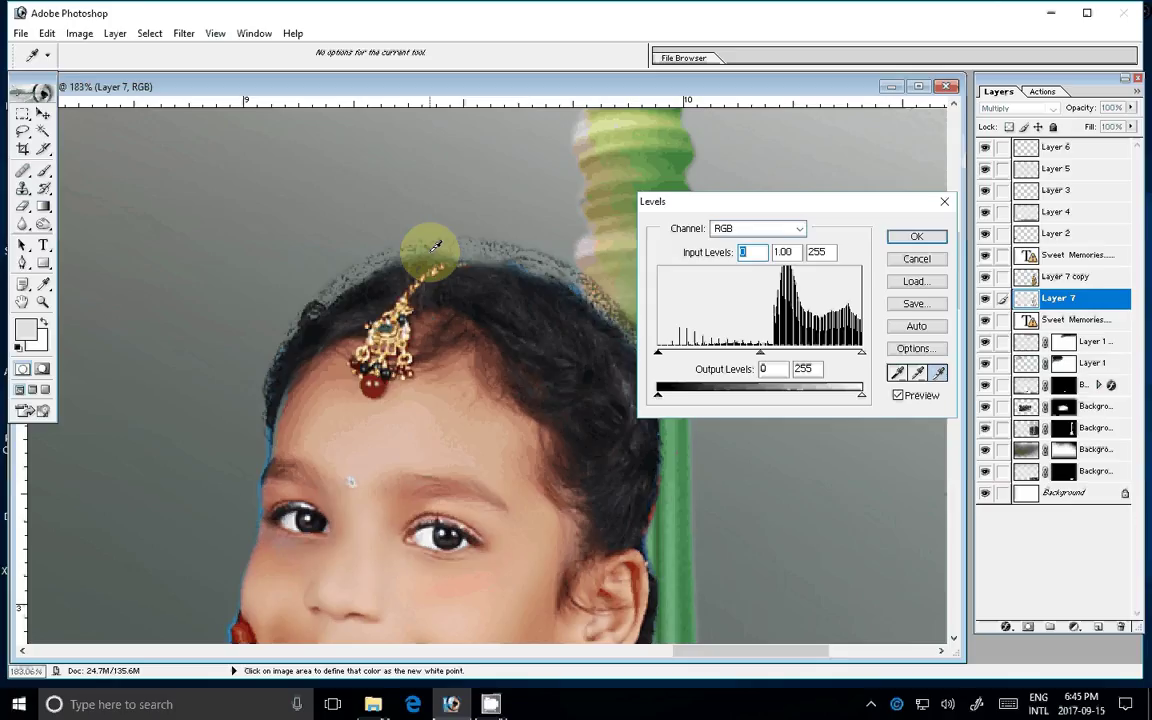
key(Return)
Step: Fit the whole Sweet Memories layout on screen
key(e)
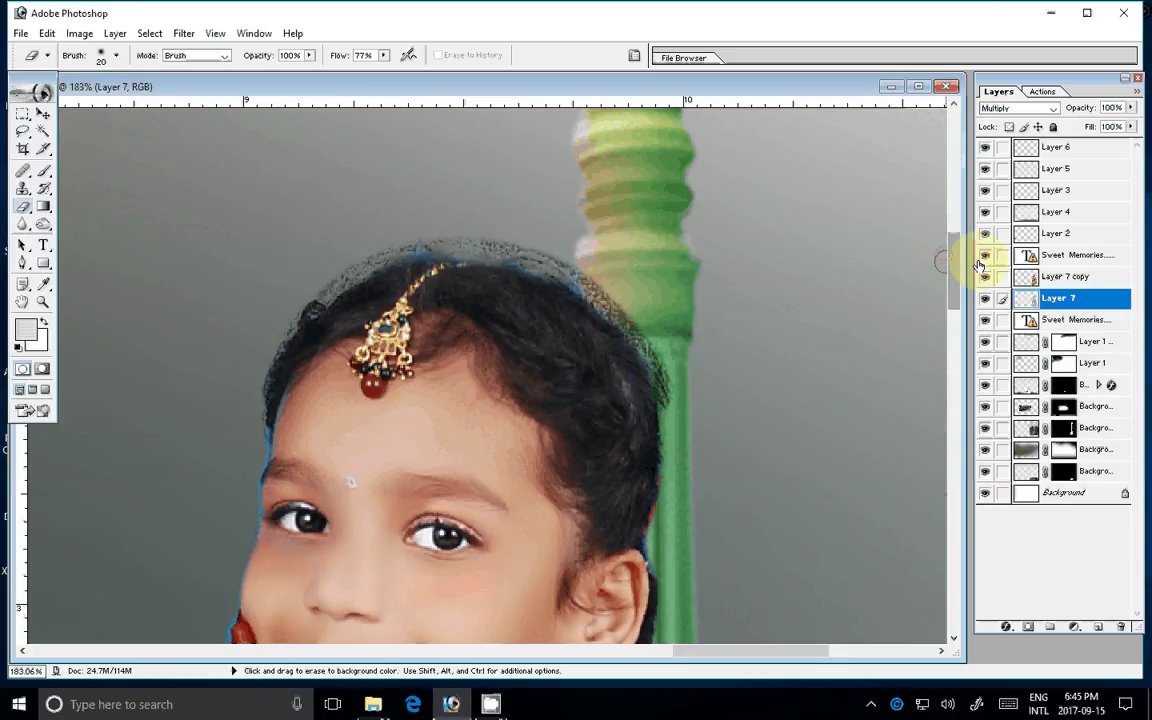
key(z)
key(ctrl+0)
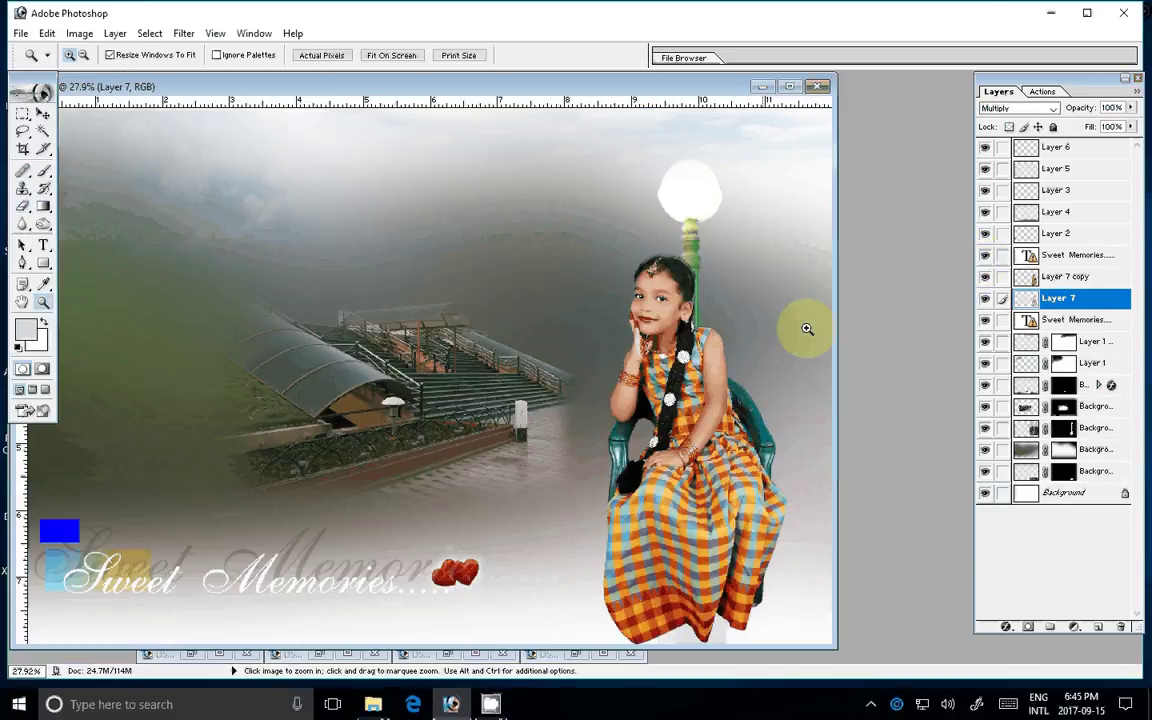
Step: Set aside the seated girl's photo and bring up the standing girl's cut-out
key(v)
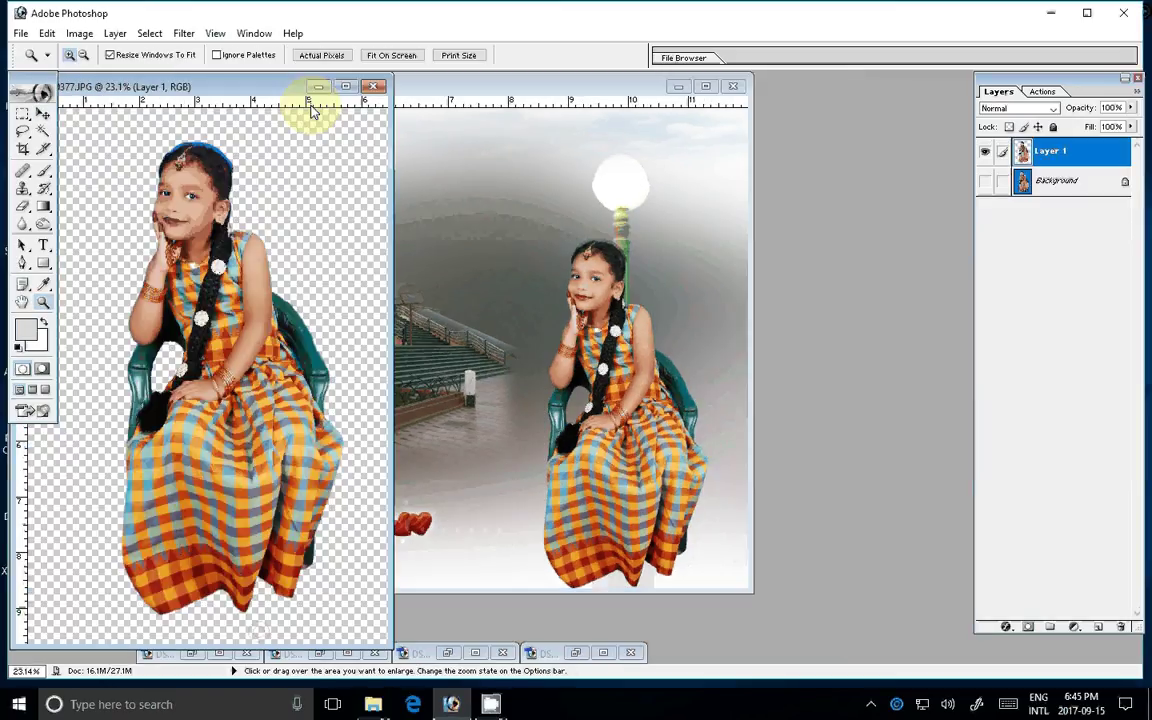
click(318, 86)
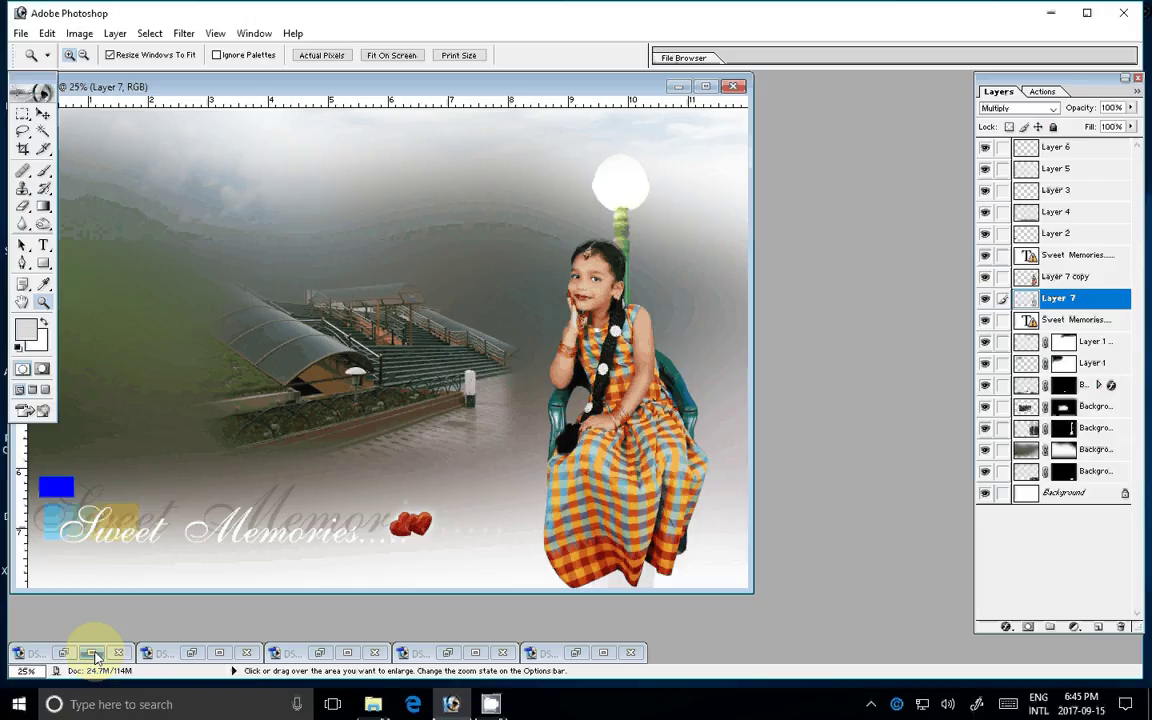
click(93, 653)
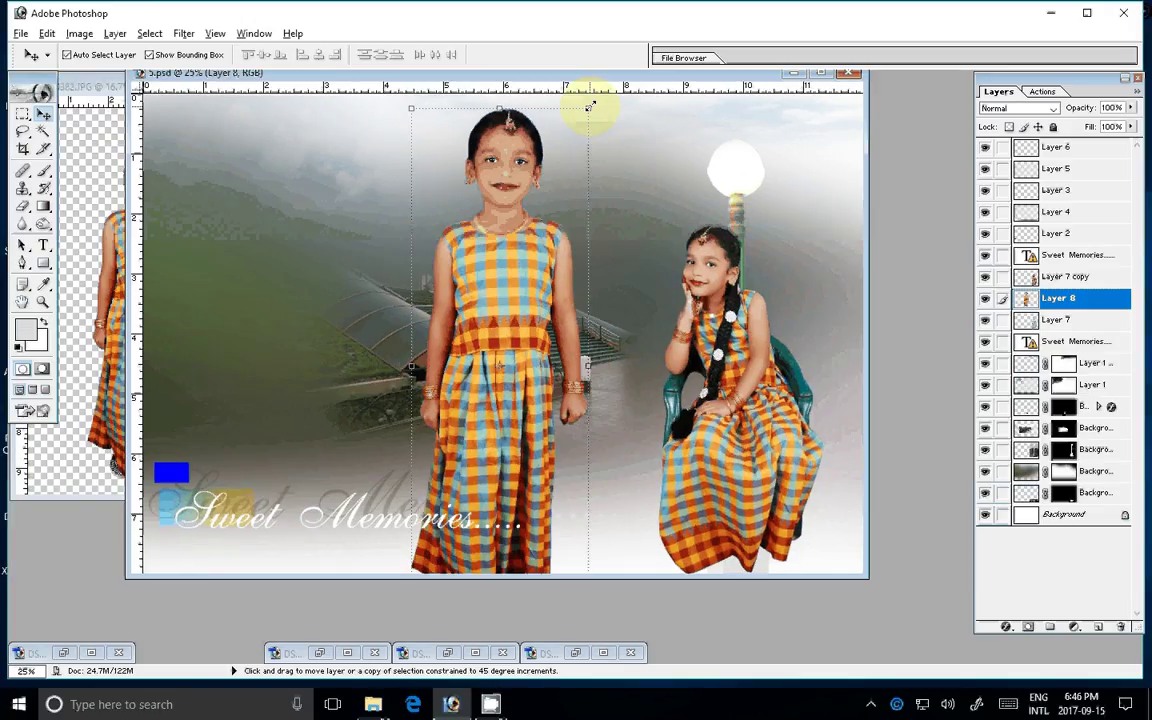
Step: Scale the standing girl to 74.8%, place her beside the seated girl, and bring up 380.JPG
drag(590, 105, 577, 174)
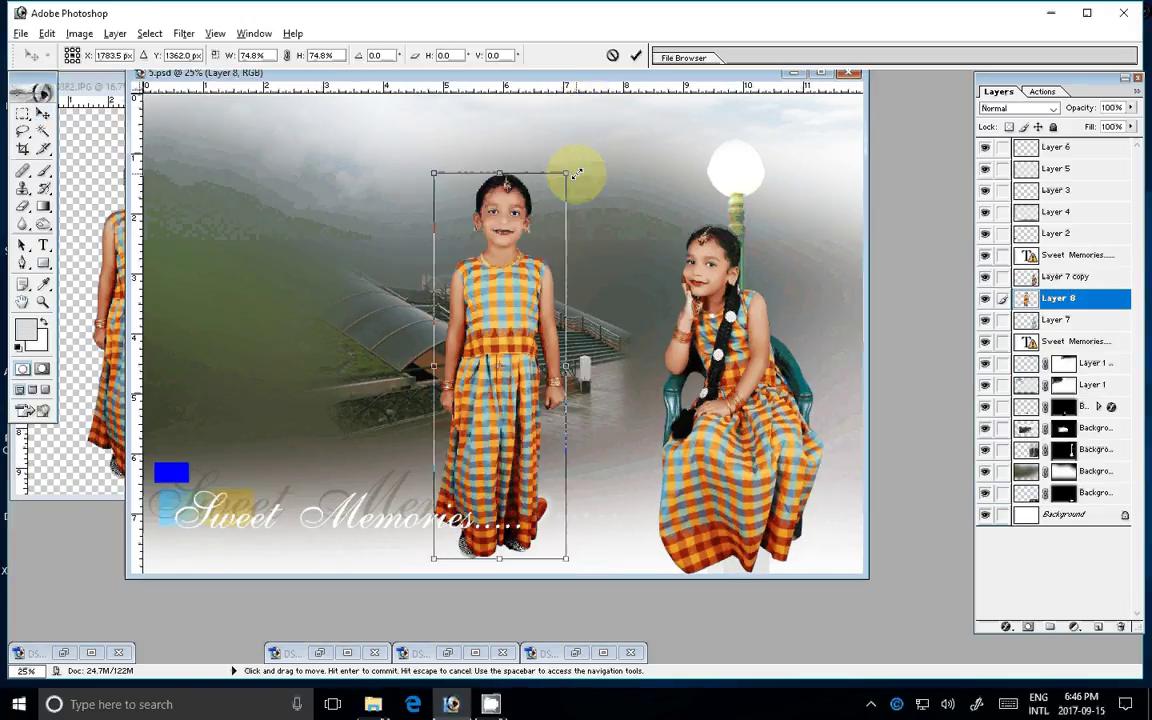
key(Return)
drag(515, 302, 528, 280)
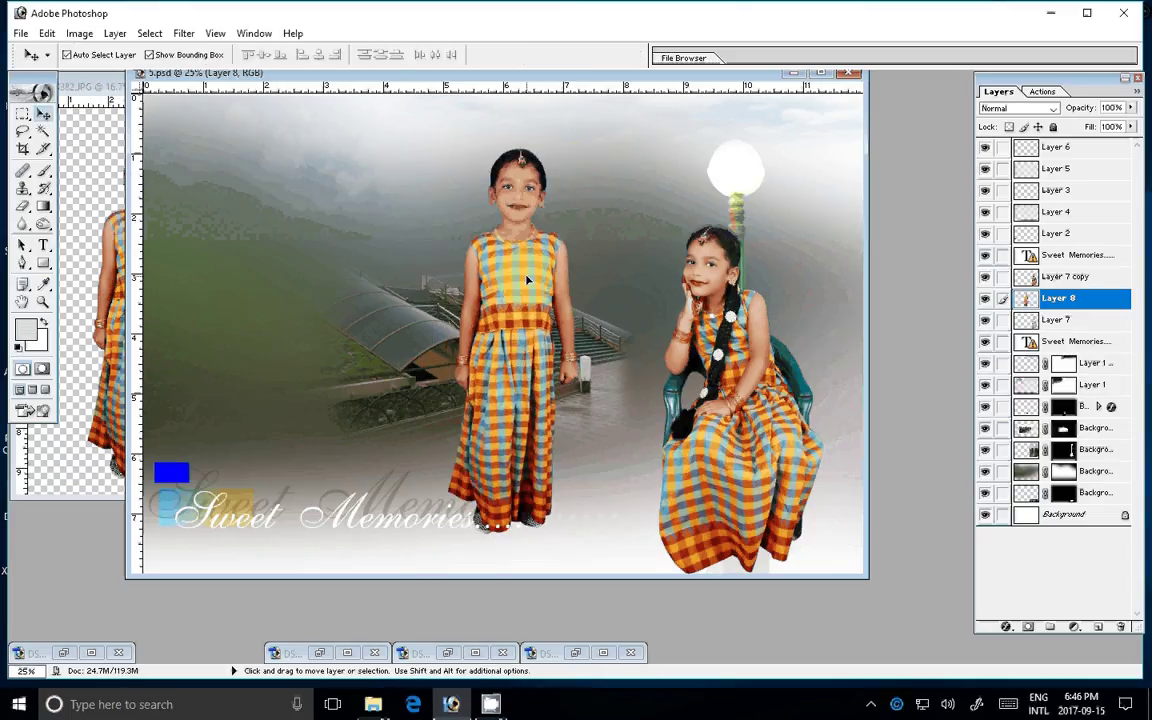
key(ctrl+z)
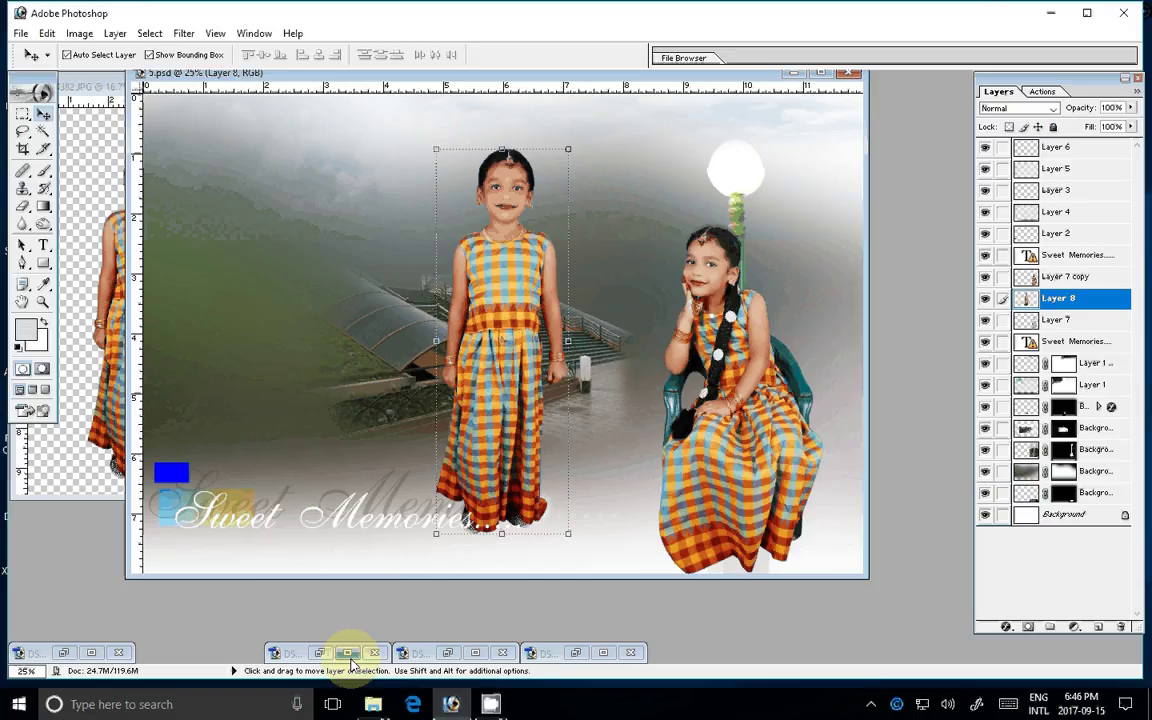
click(347, 654)
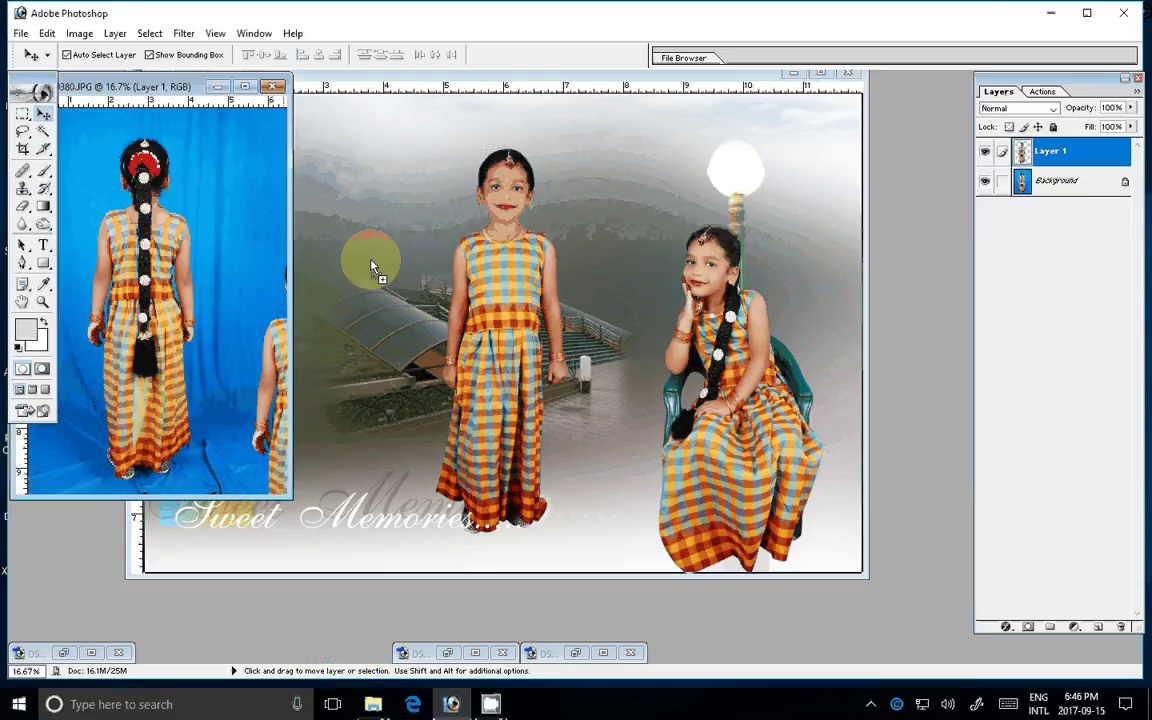
Step: Drop the back-view girl into 5.psd, shrink her, and arrange her between the other girls
drag(372, 268, 375, 270)
key(ctrl+t)
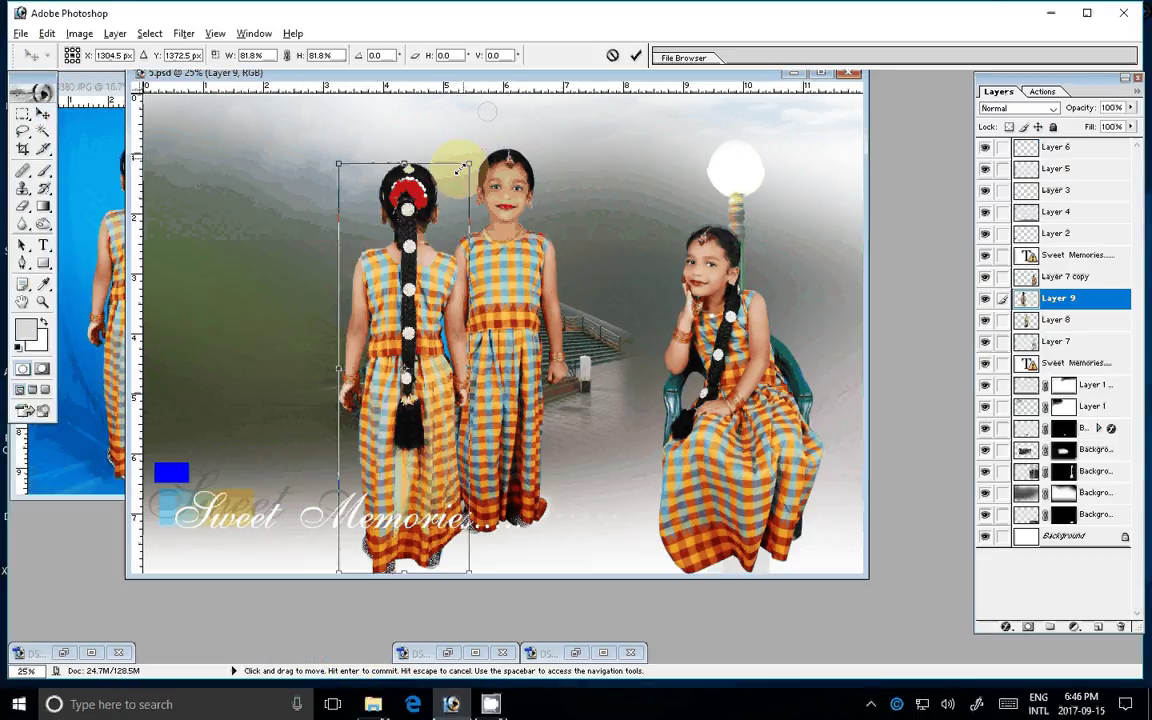
drag(461, 168, 452, 194)
key(Return)
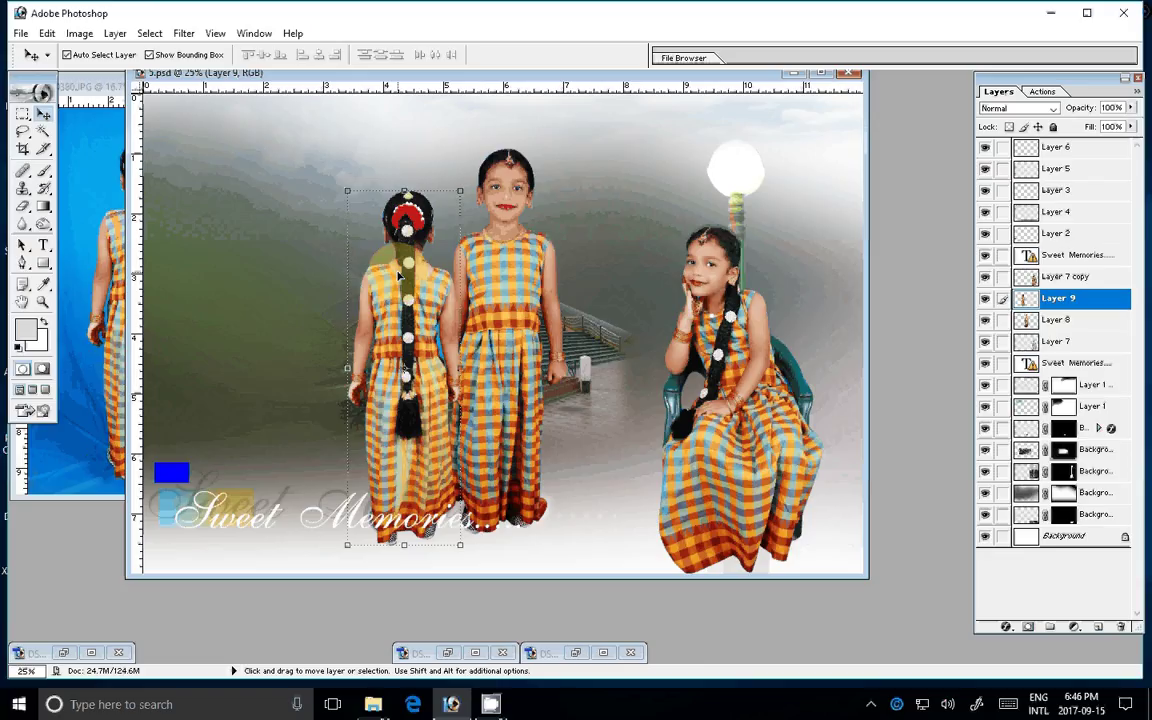
drag(398, 275, 589, 237)
drag(488, 321, 449, 321)
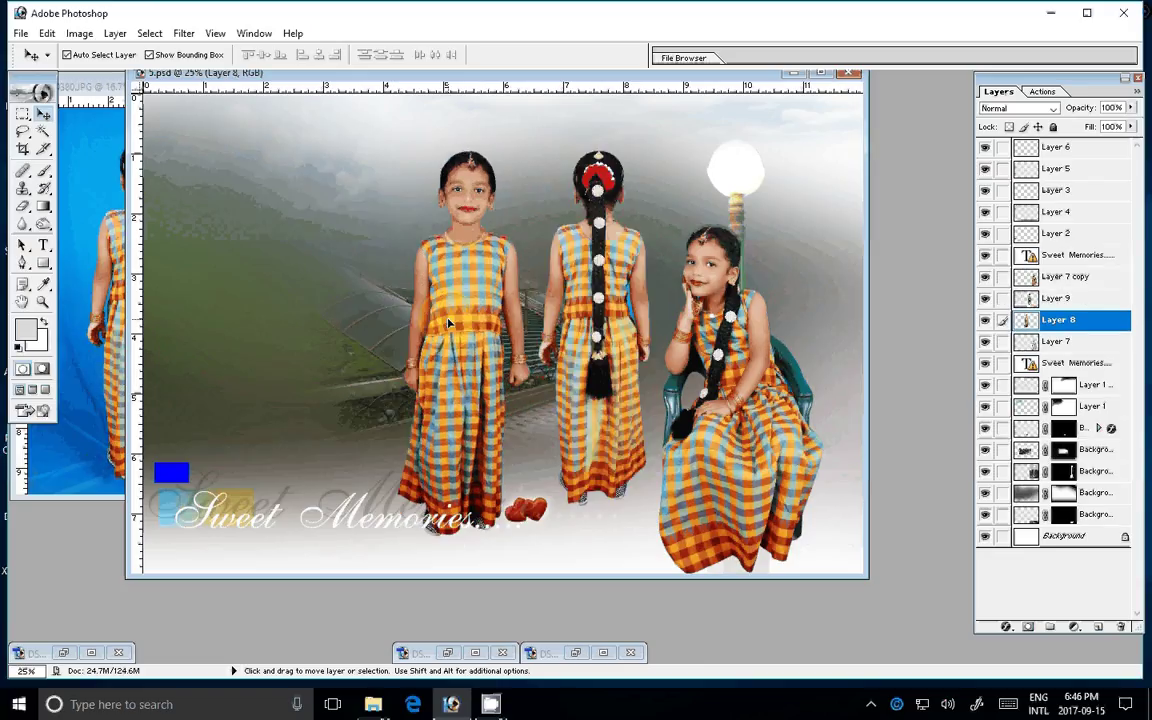
drag(580, 326, 570, 327)
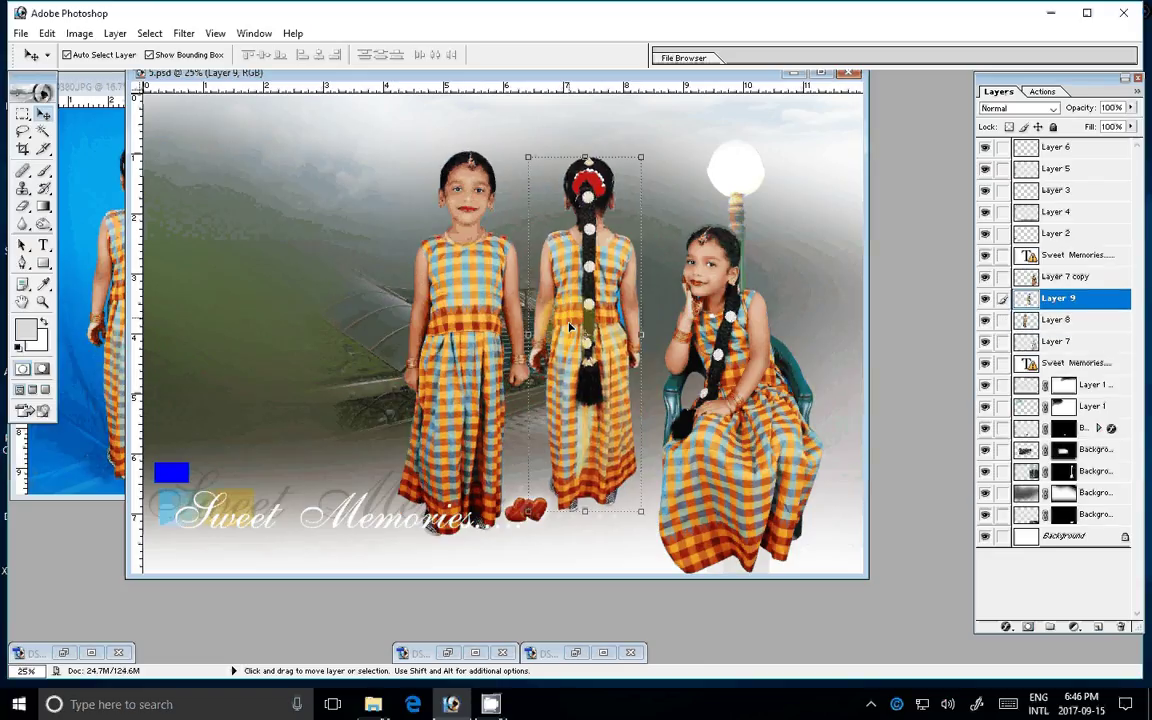
Step: Delete the leftover blue strip beside her arm and fit the layout on screen
key(w)
key(ctrl+plus)
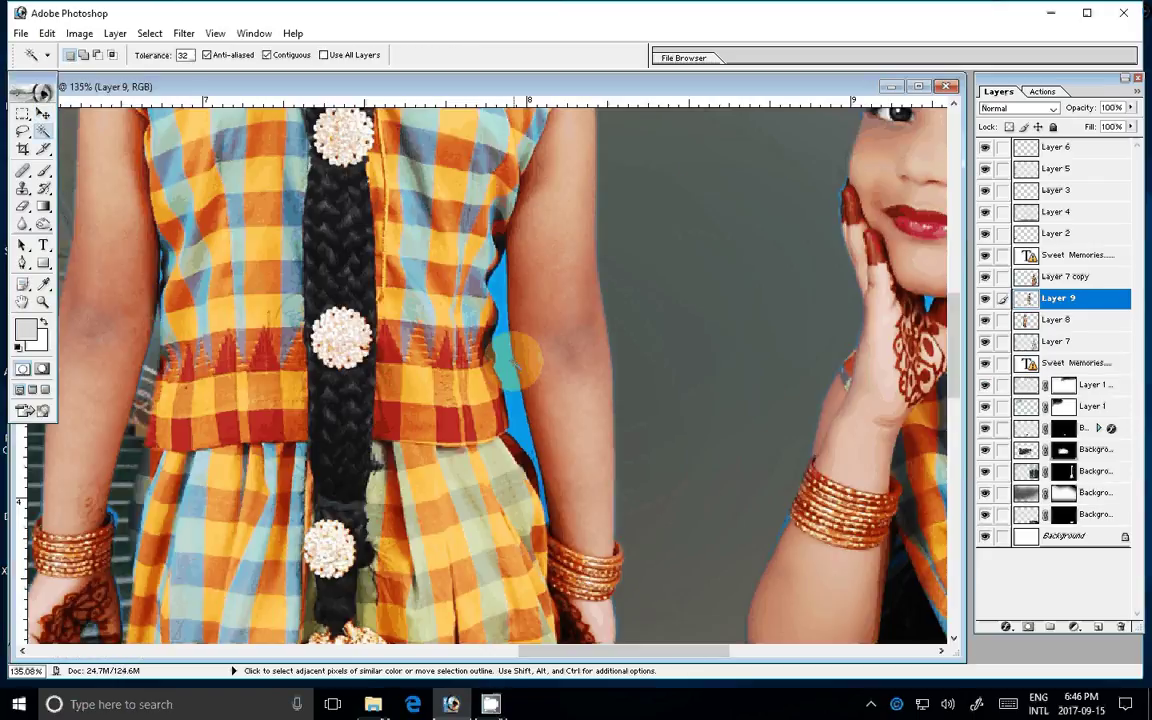
click(512, 360)
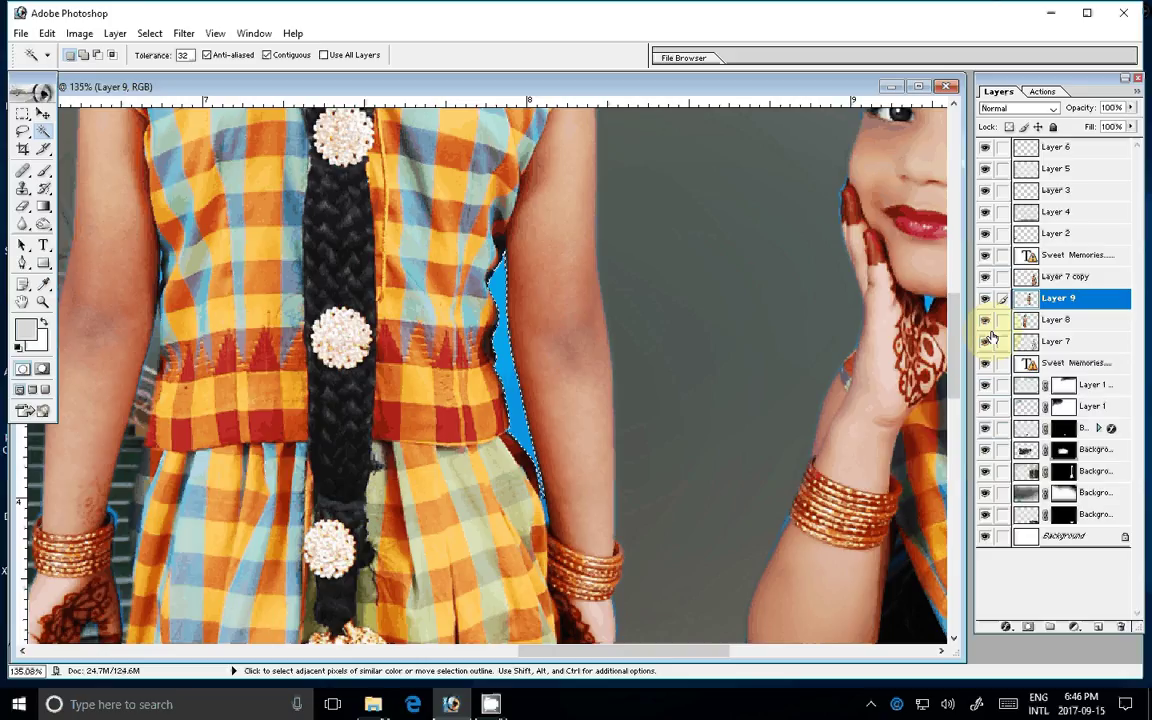
key(Delete)
key(ctrl+d)
key(z)
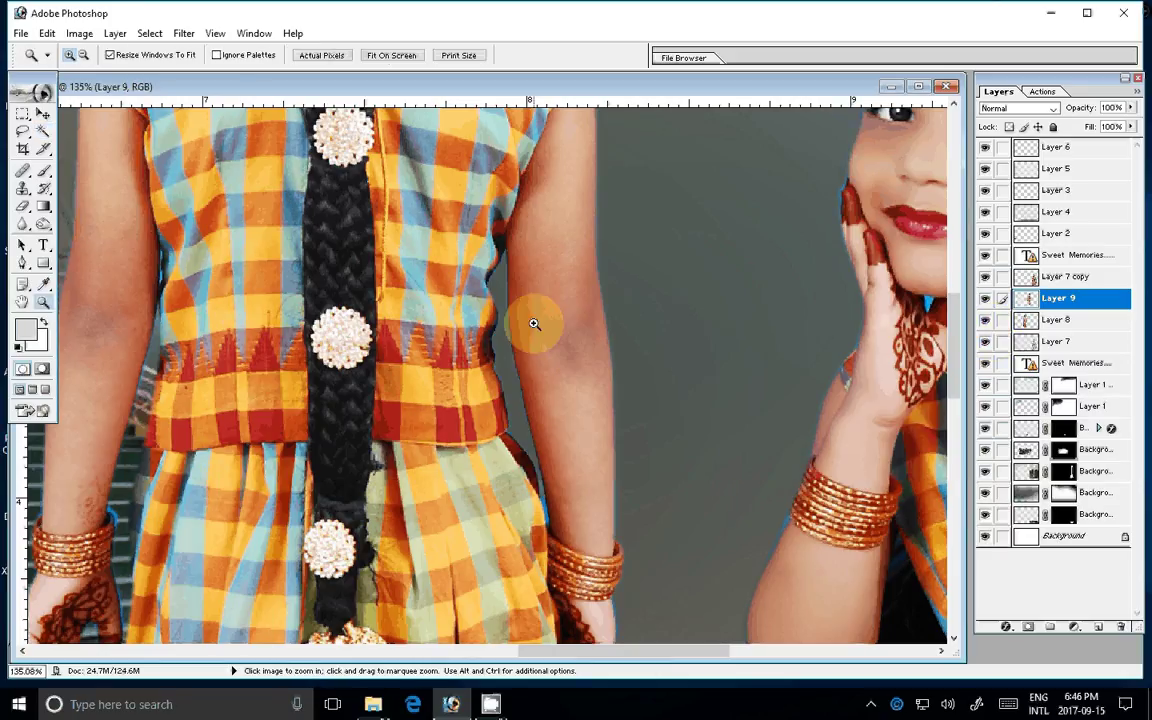
click(391, 55)
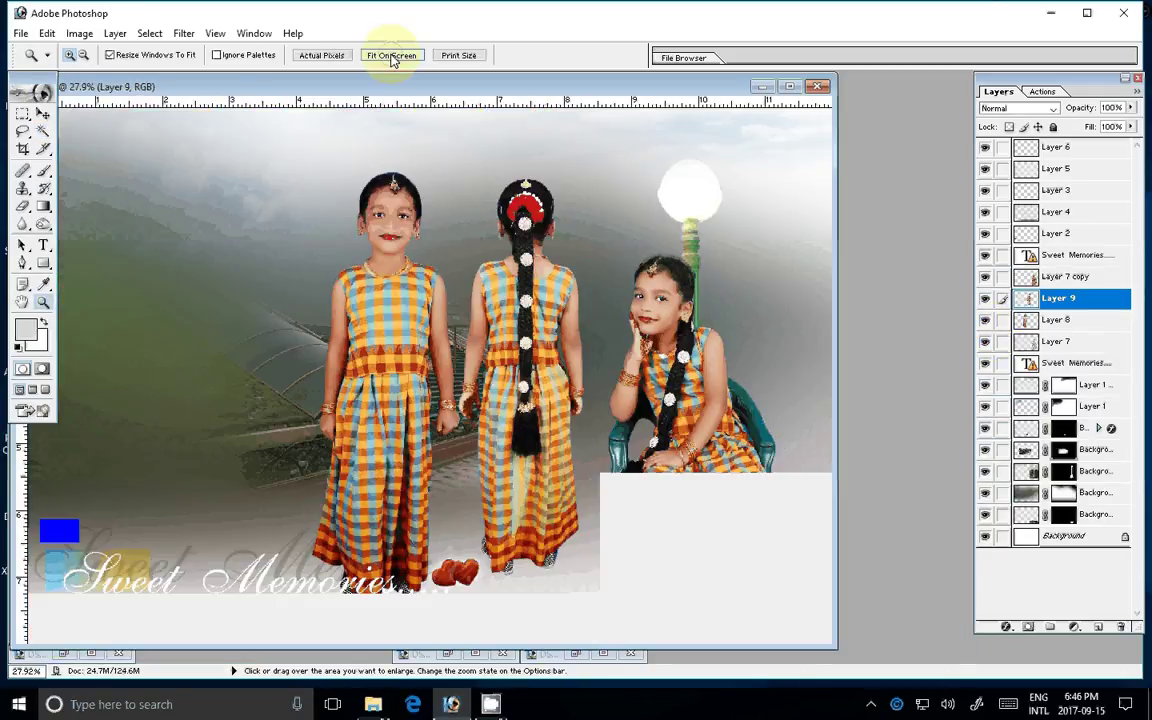
key(v)
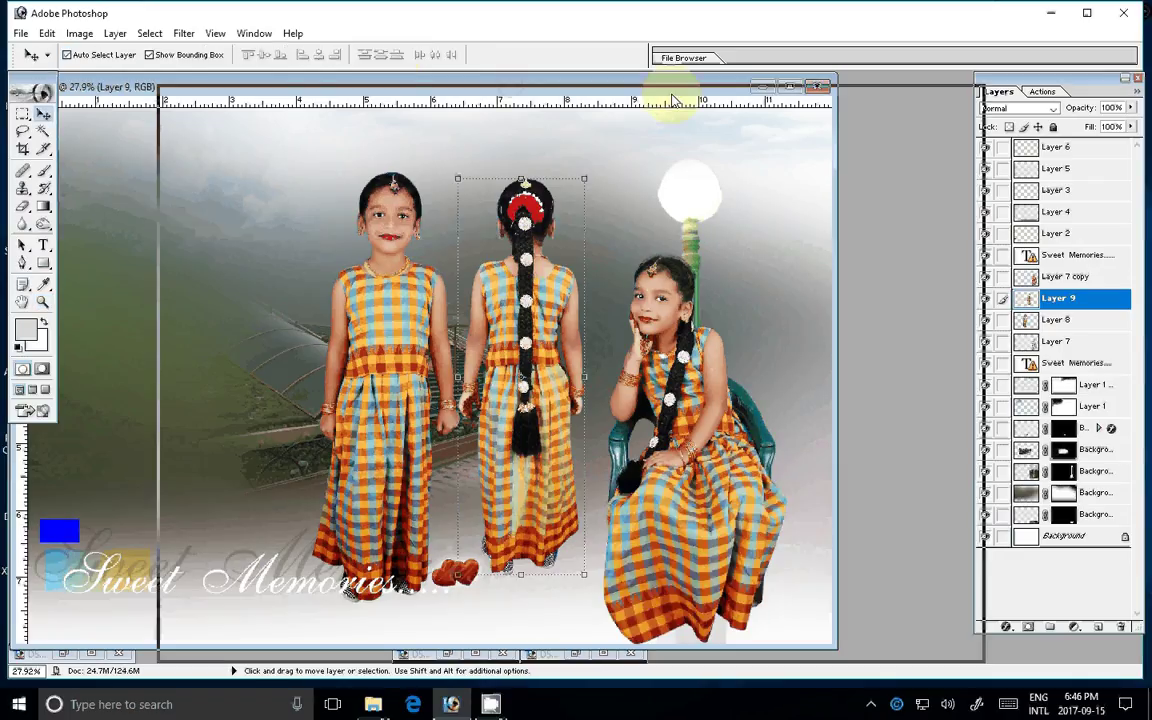
drag(673, 100, 712, 96)
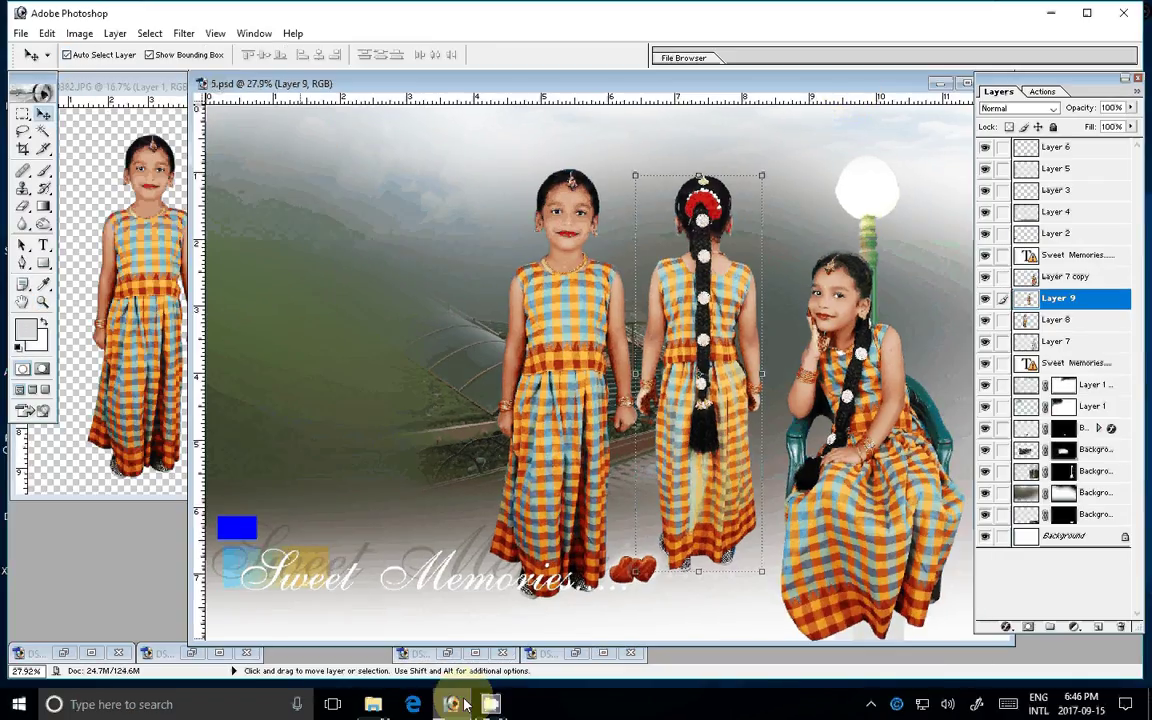
Step: Copy a box around the girl in DSC_0374.JPG to a new layer and hide the background
click(447, 652)
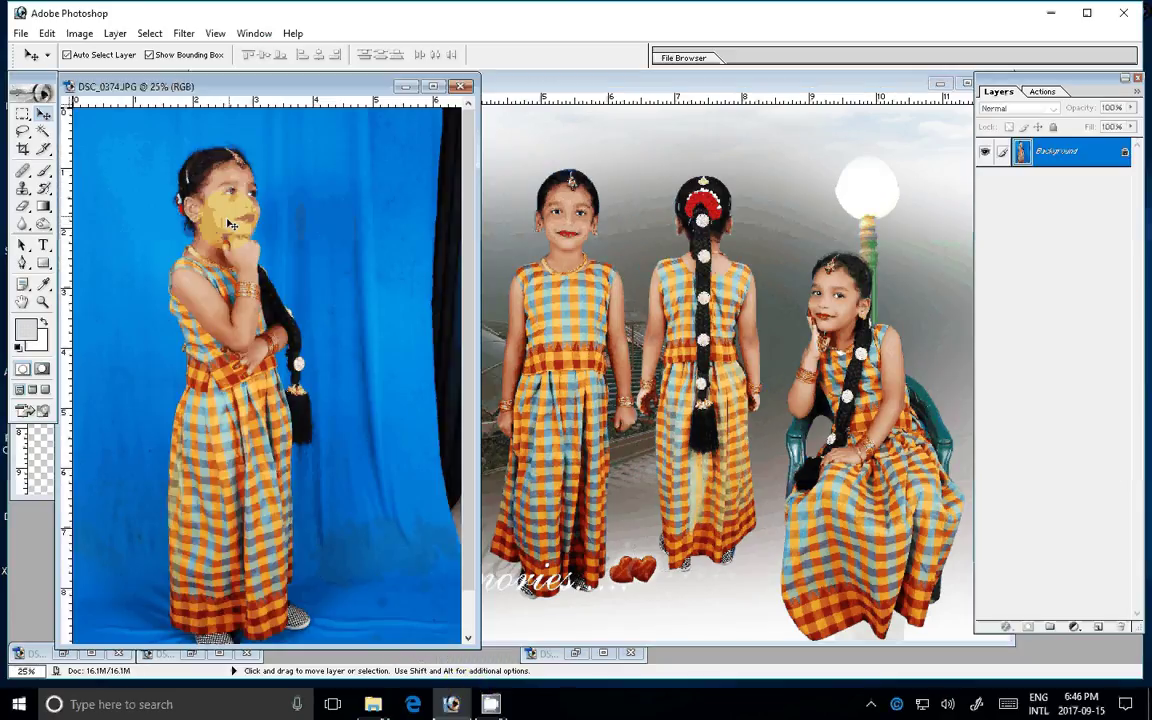
key(m)
drag(143, 143, 311, 386)
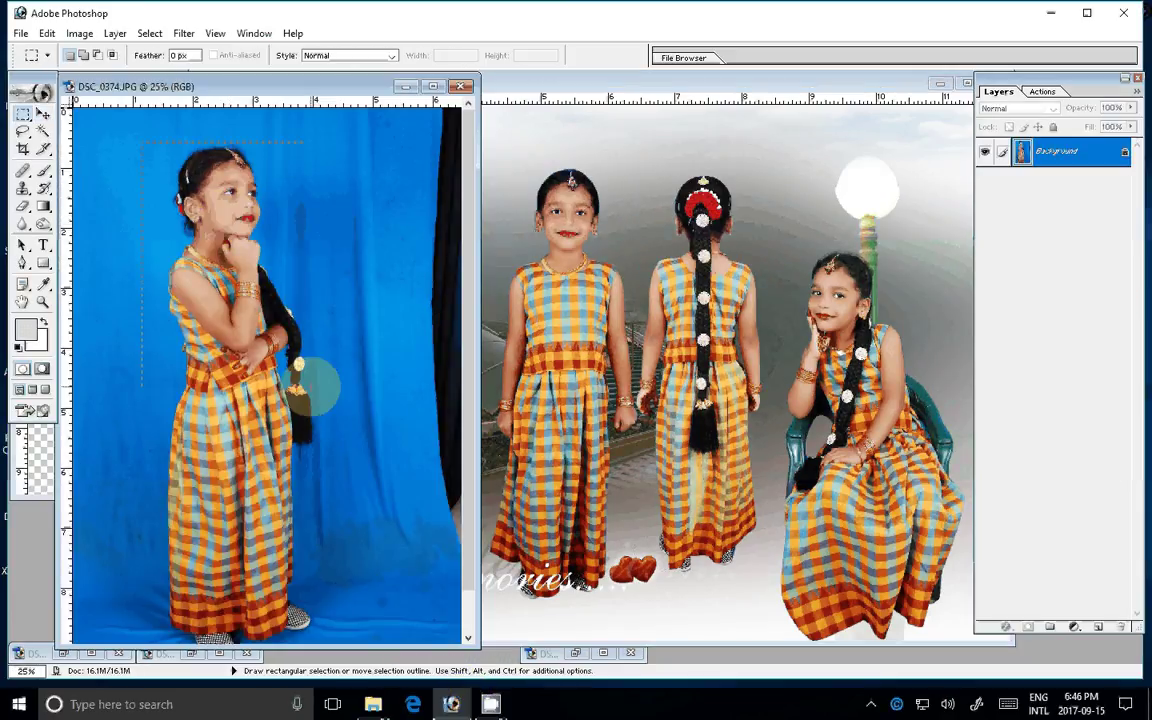
key(ctrl+j)
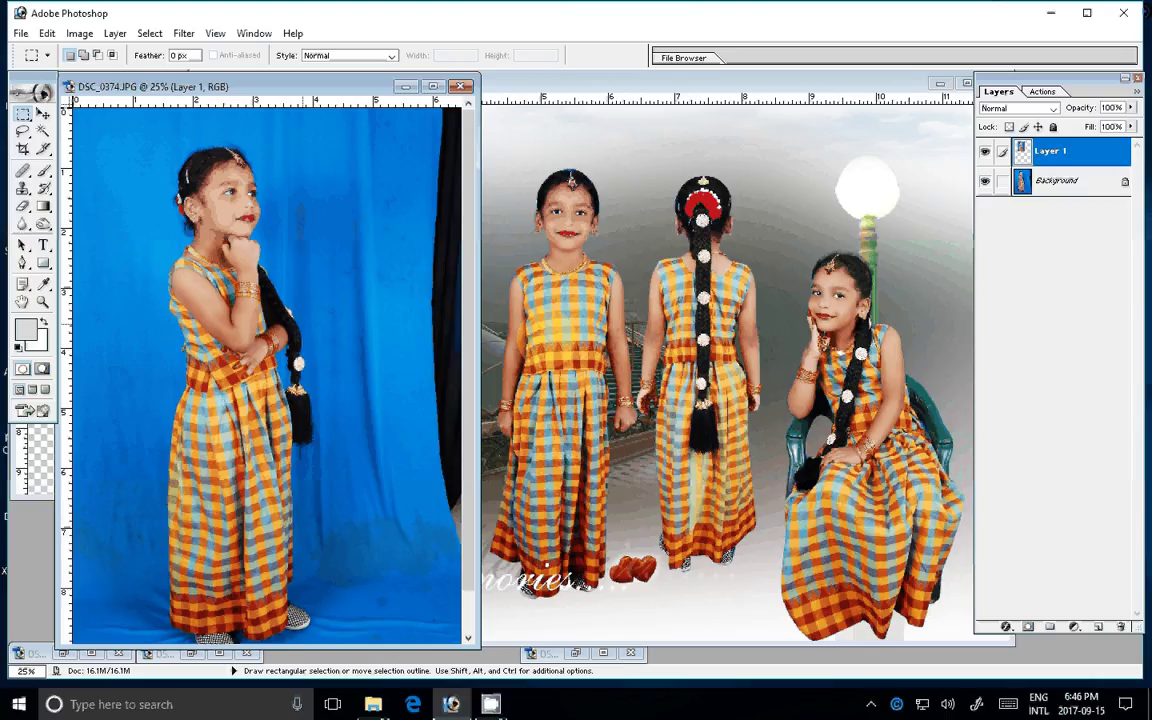
click(985, 180)
Step: Delete the blue backdrop around the girl using a 1-pixel feathered Magic Wand selection
key(w)
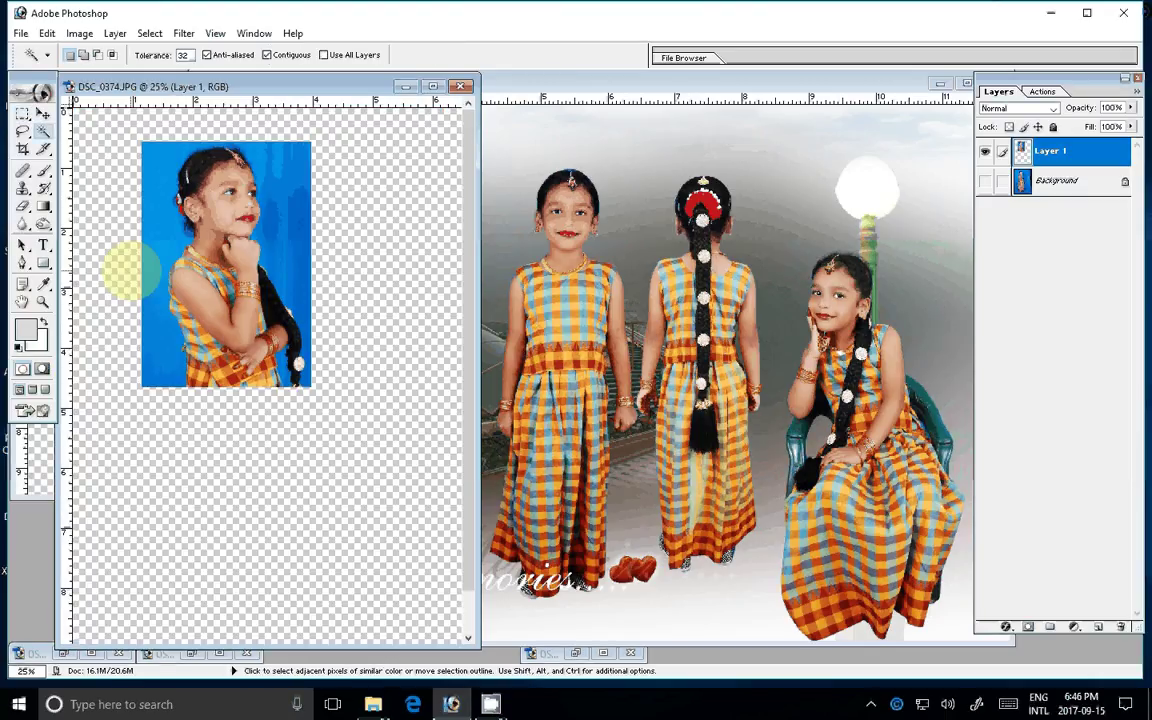
shift+click(305, 228)
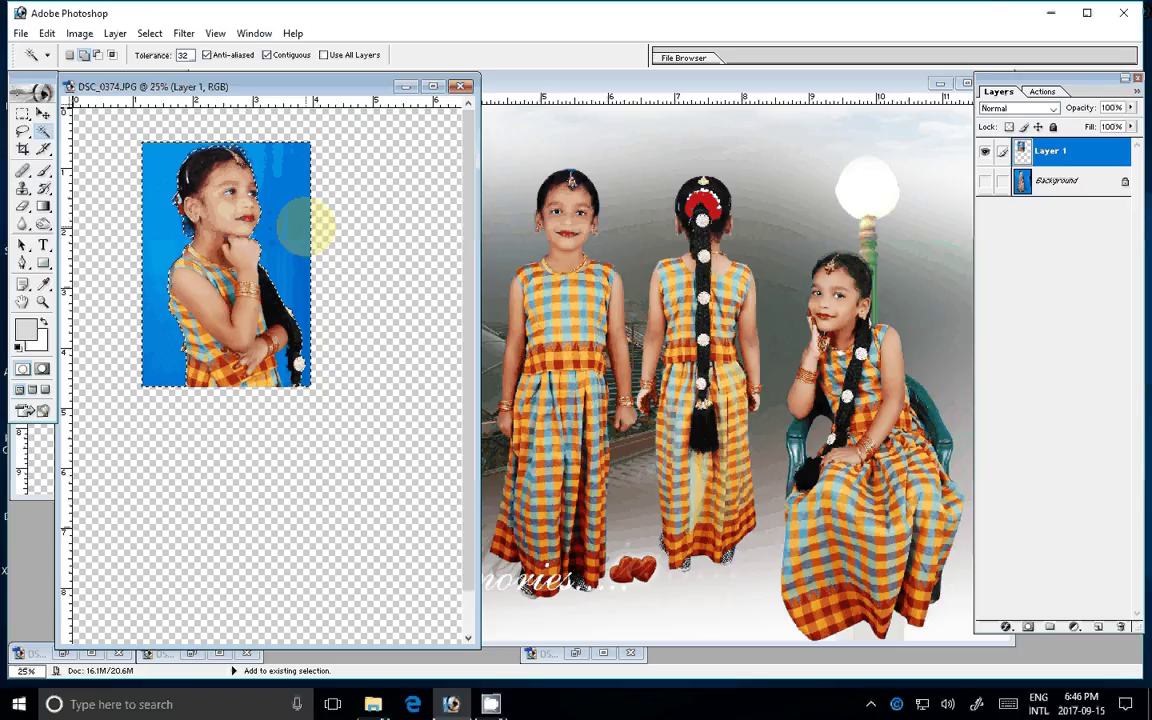
key(ctrl+alt+d)
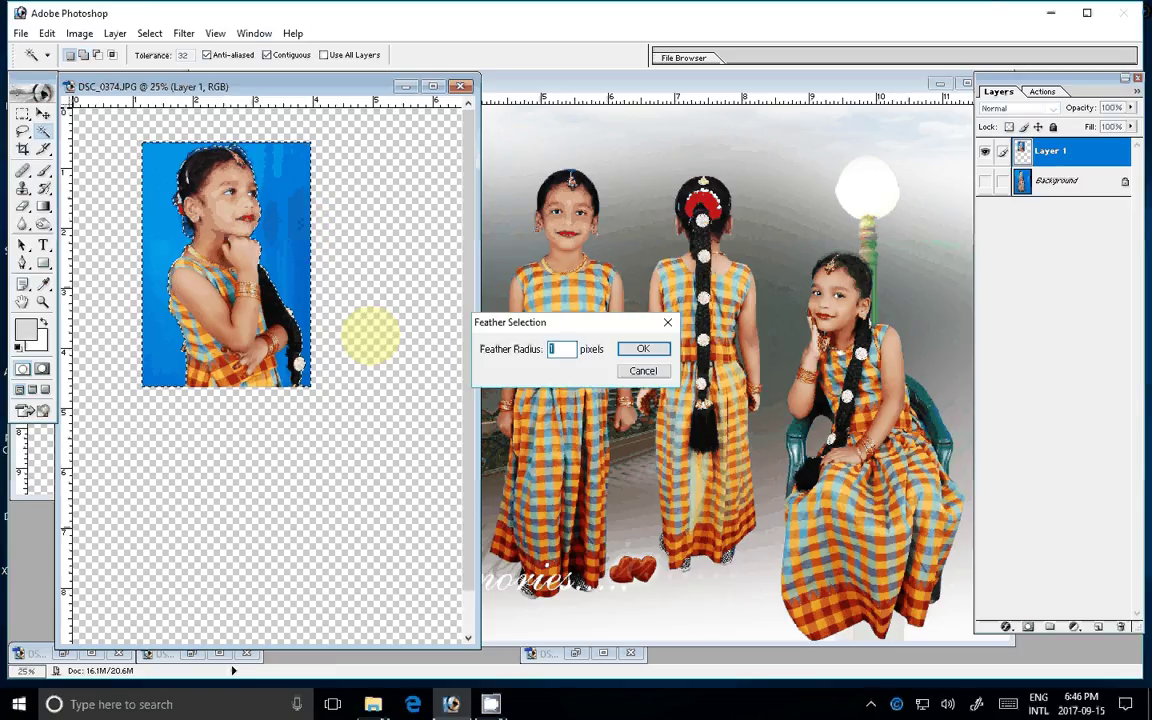
key(Return)
key(Delete)
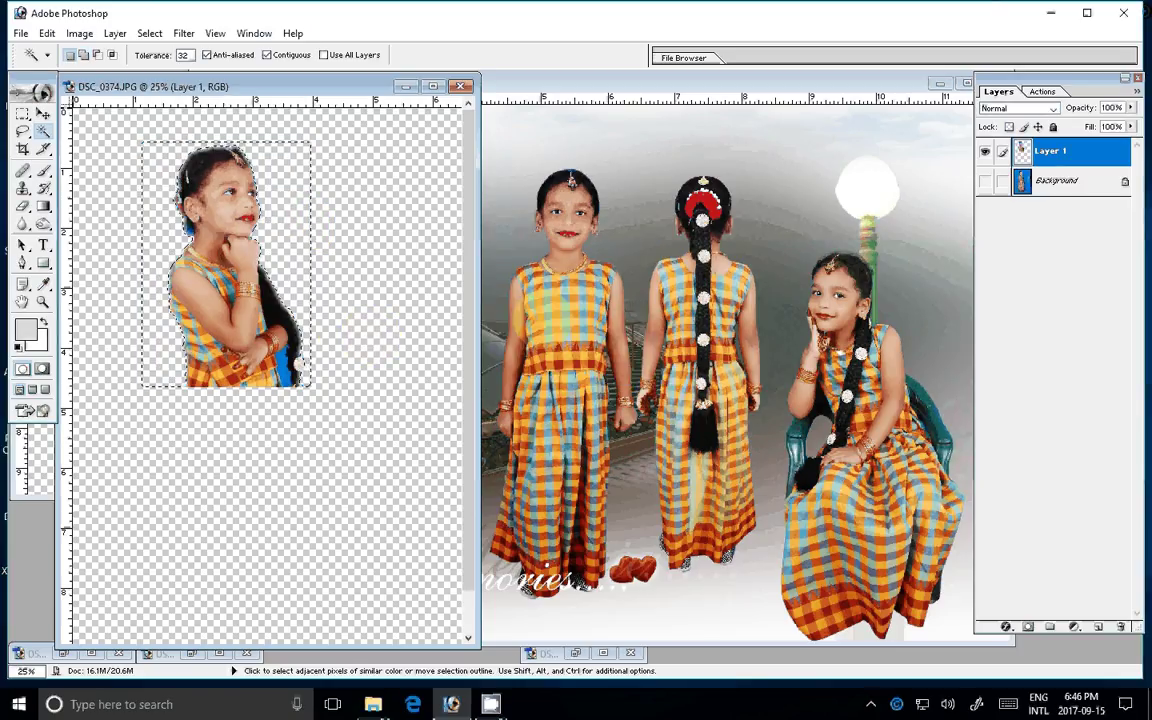
click(165, 197)
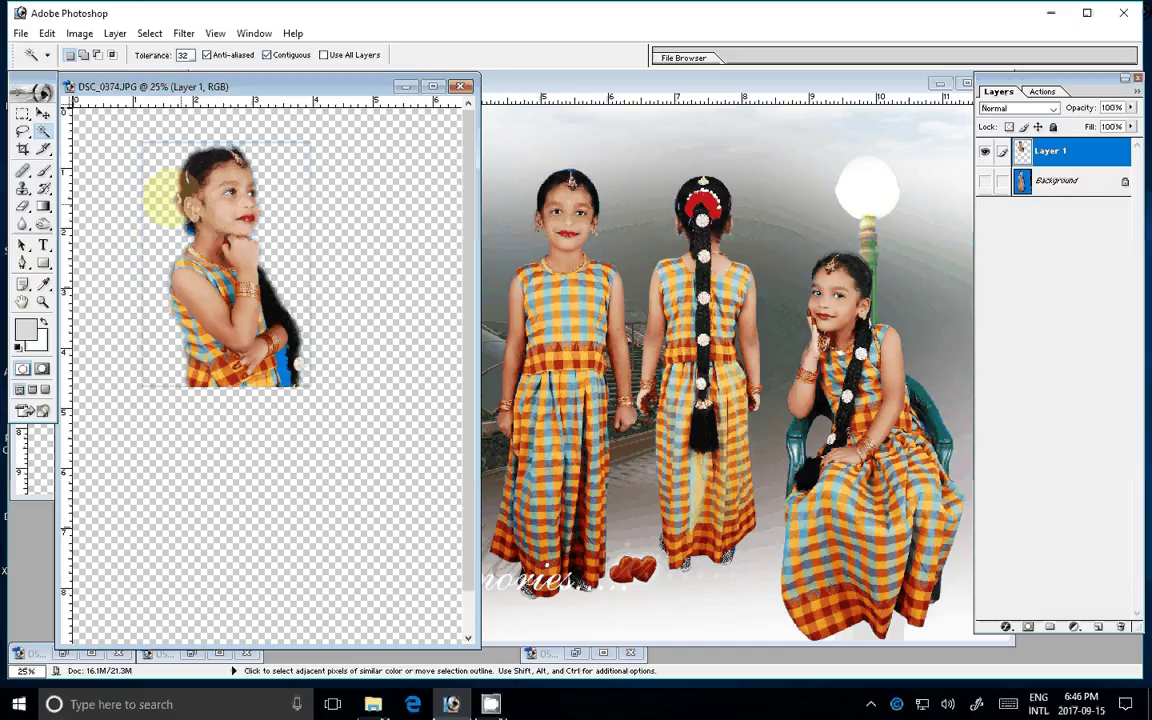
Step: Erase leftover pixels to the right of the girl with a 150 px eraser
key(e)
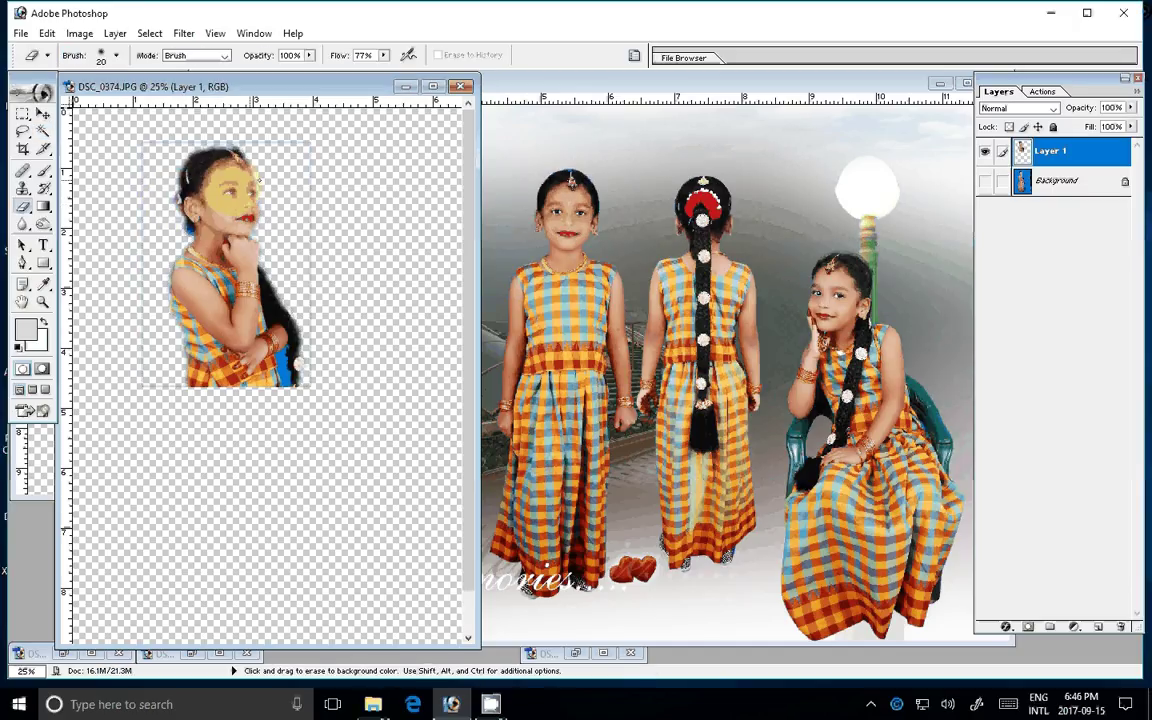
key(bracketright)
key(bracketright)
key(bracketright)
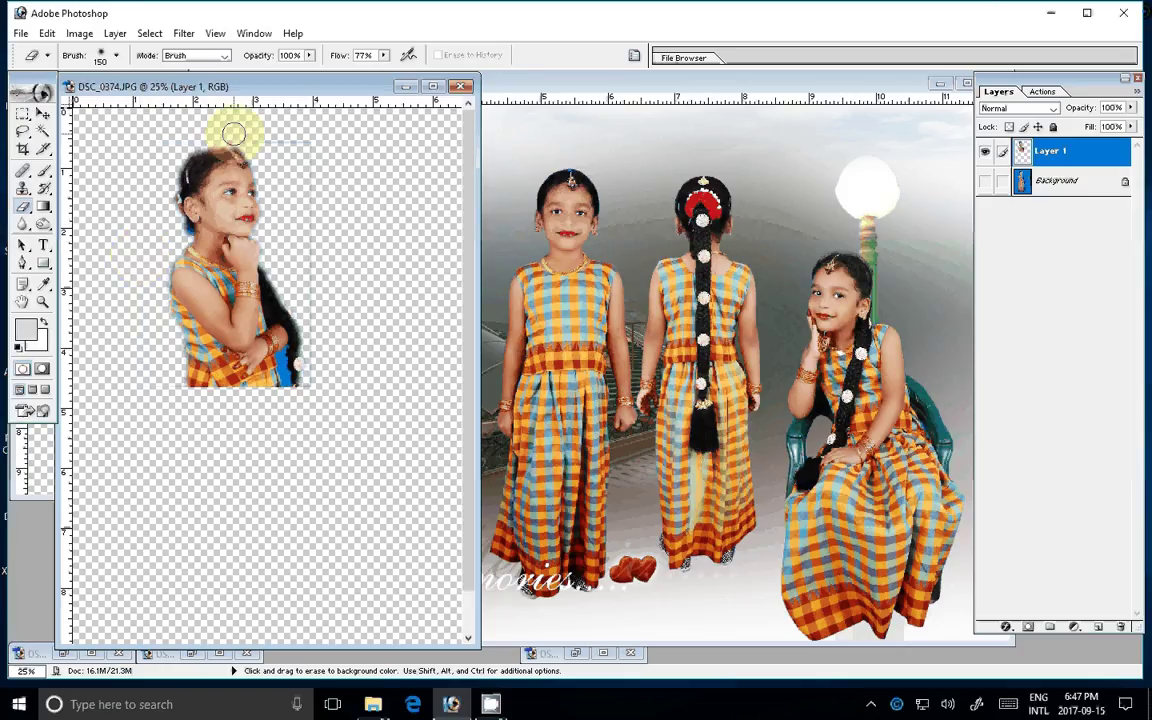
mouse_move(233, 133)
mouse_down()
mouse_move(318, 407)
mouse_move(490, 170)
mouse_move(440, 175)
mouse_up()
key(v)
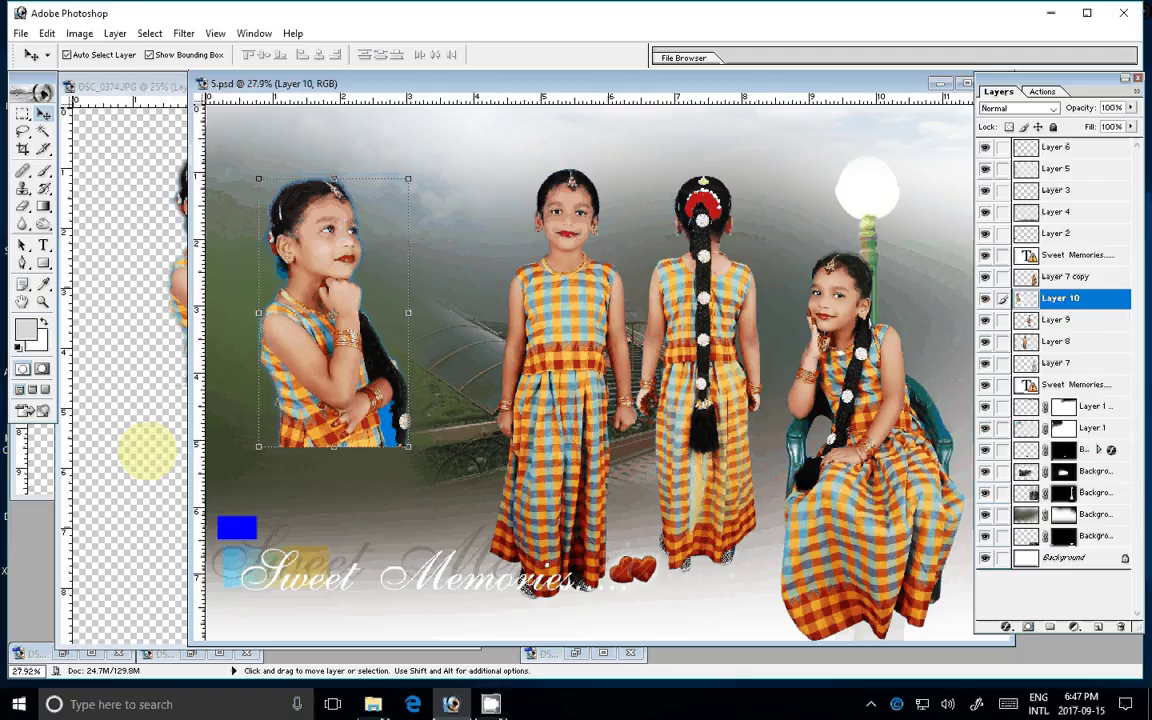
Step: Softly erase the left girl's lower body with a smaller eraser
key(e)
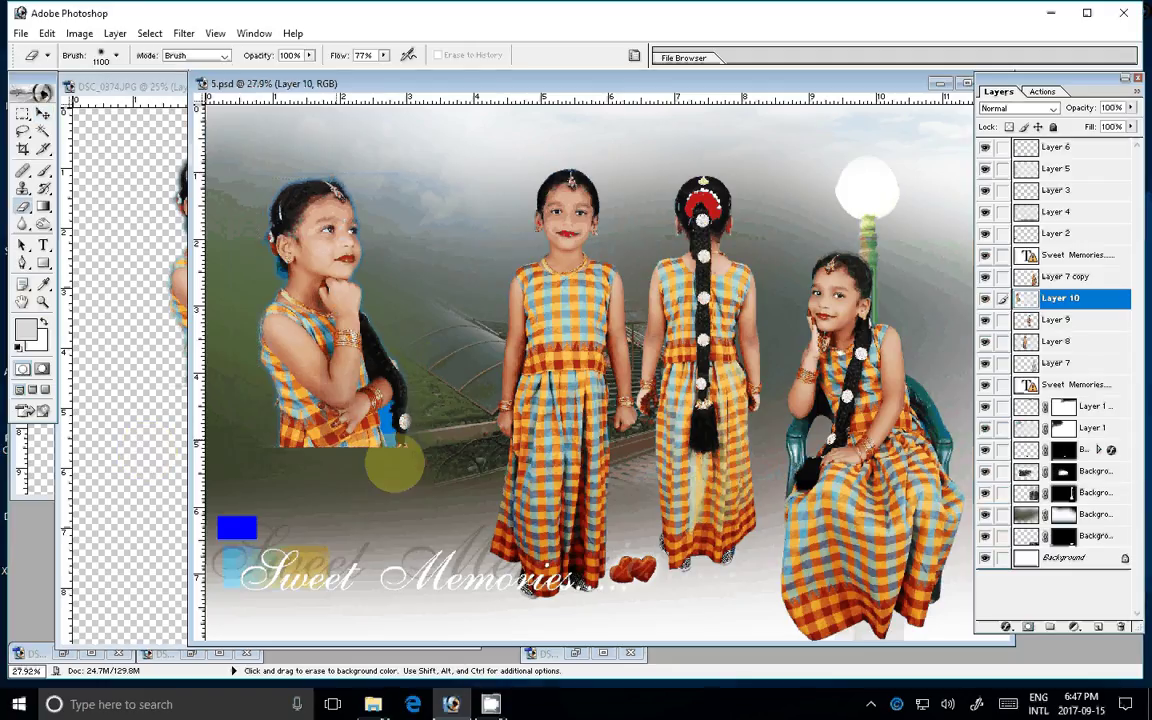
key(bracketleft)
key(bracketleft)
key(bracketleft)
drag(395, 462, 270, 428)
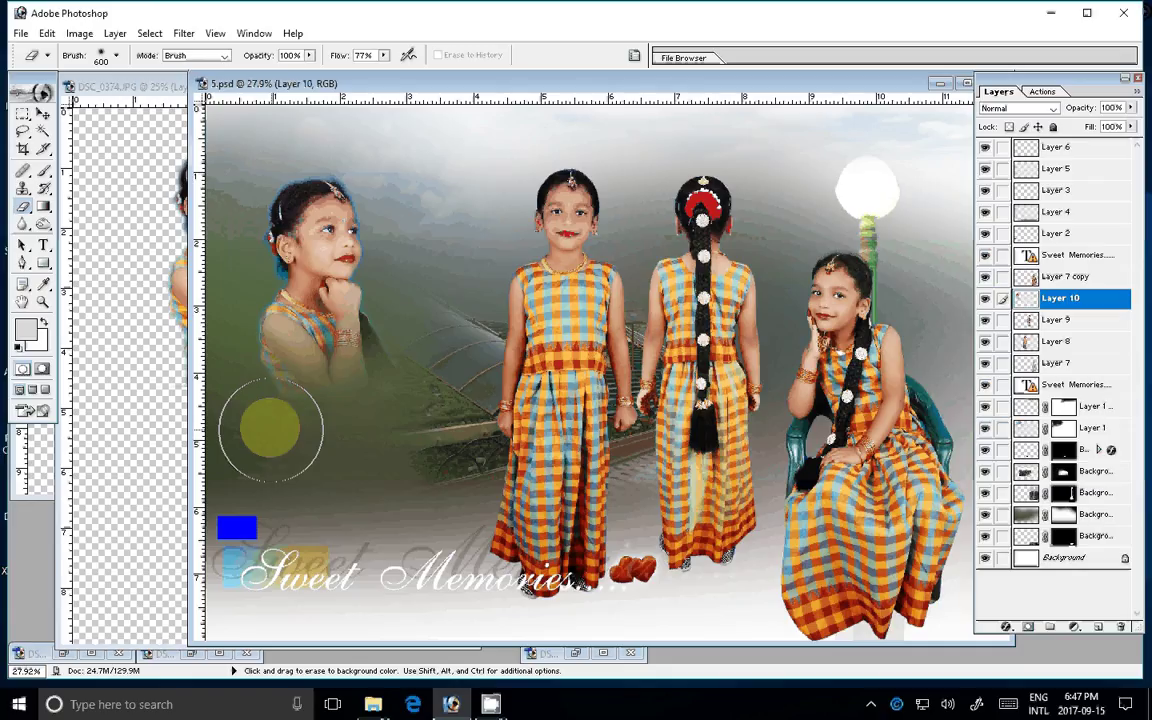
Step: Enlarge Layer 10 to 188.2%, set it to Luminosity blend mode, and bring DSC_0374.JPG forward
key(ctrl+t)
drag(370, 348, 418, 422)
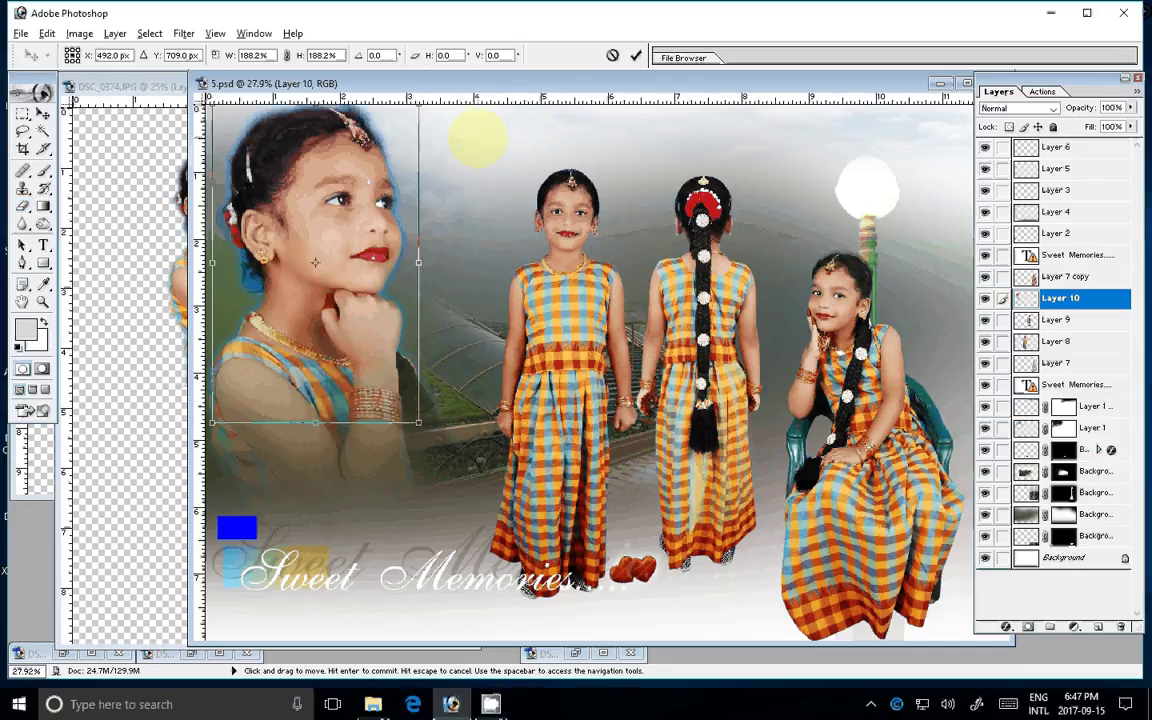
key(Return)
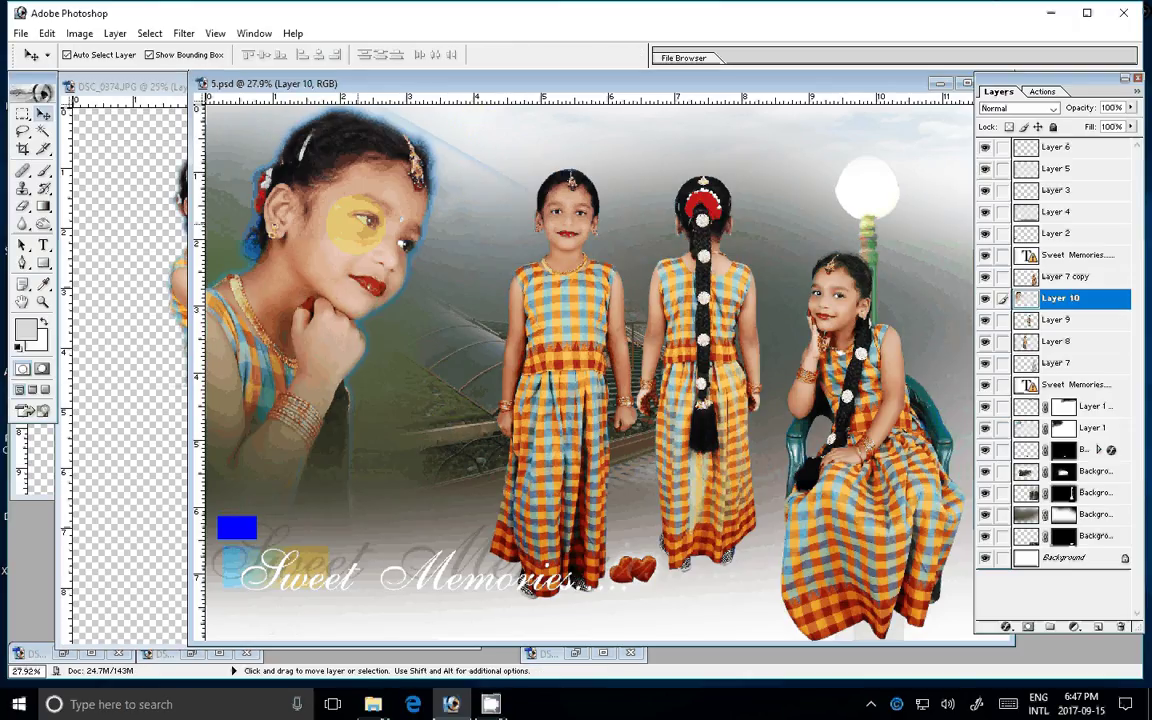
key(ctrl+z)
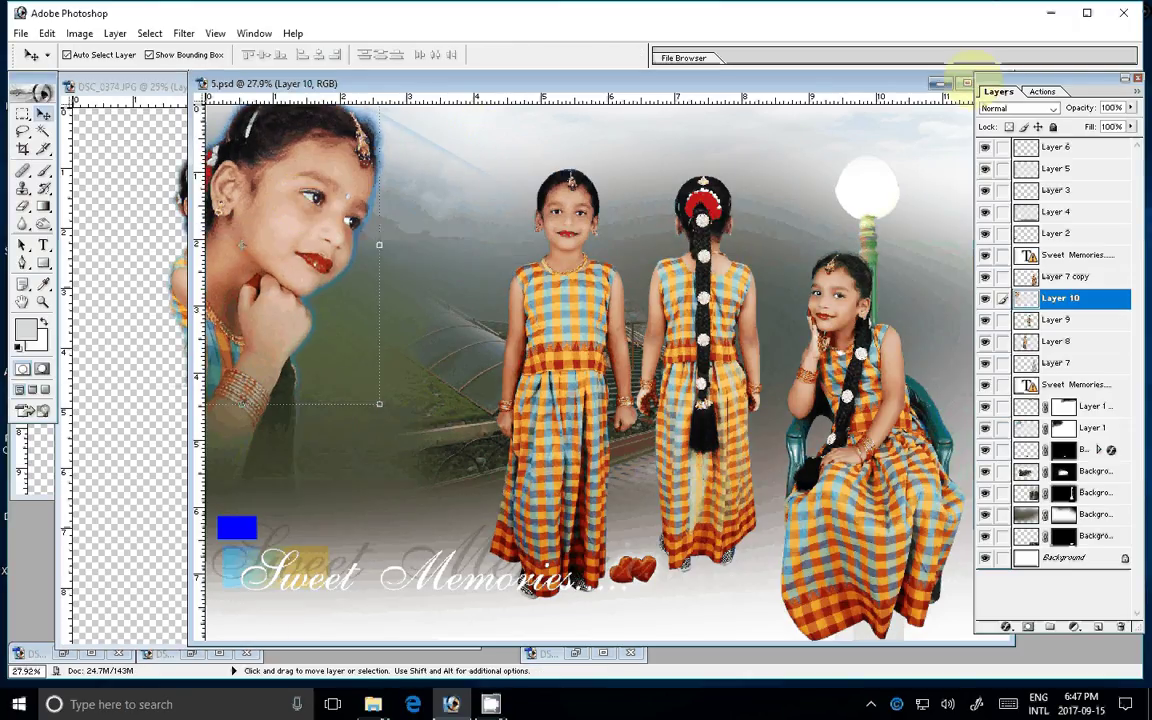
click(1020, 108)
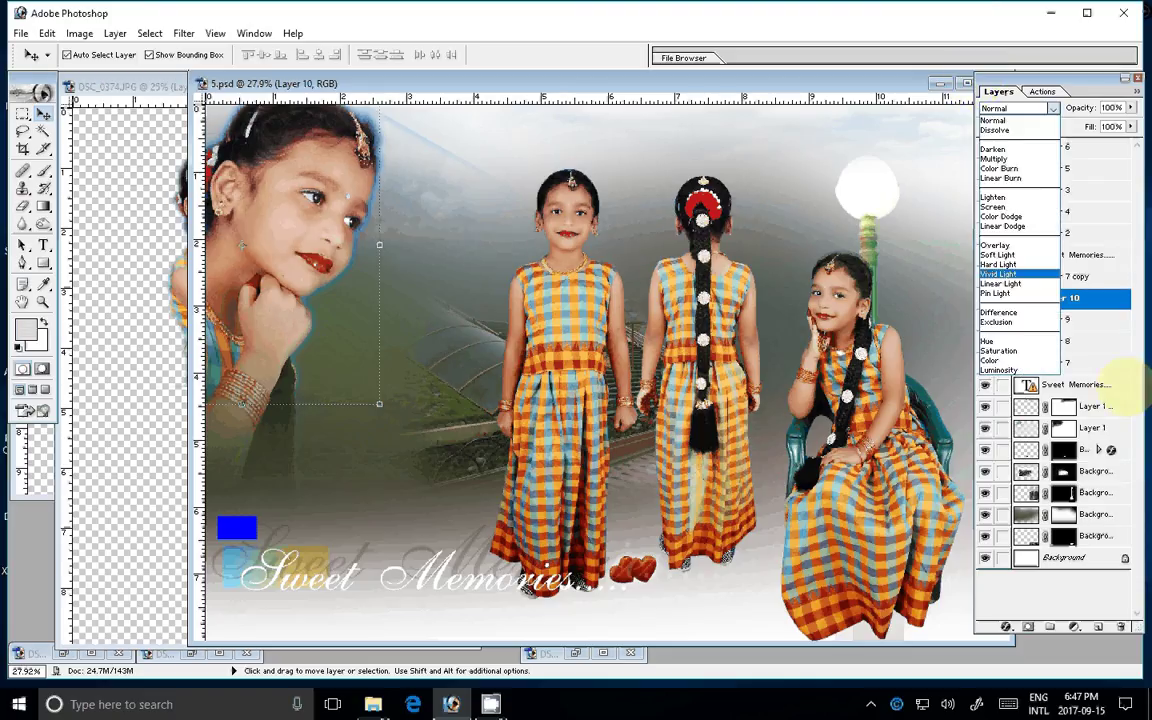
click(998, 370)
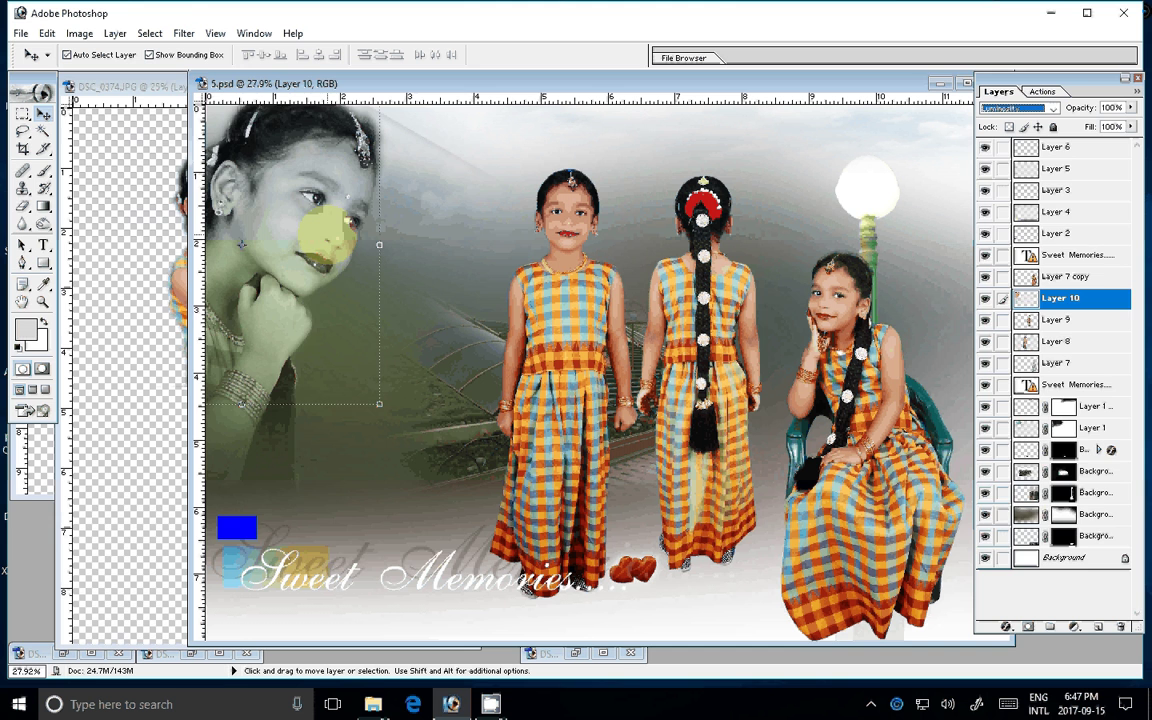
key(ctrl+Tab)
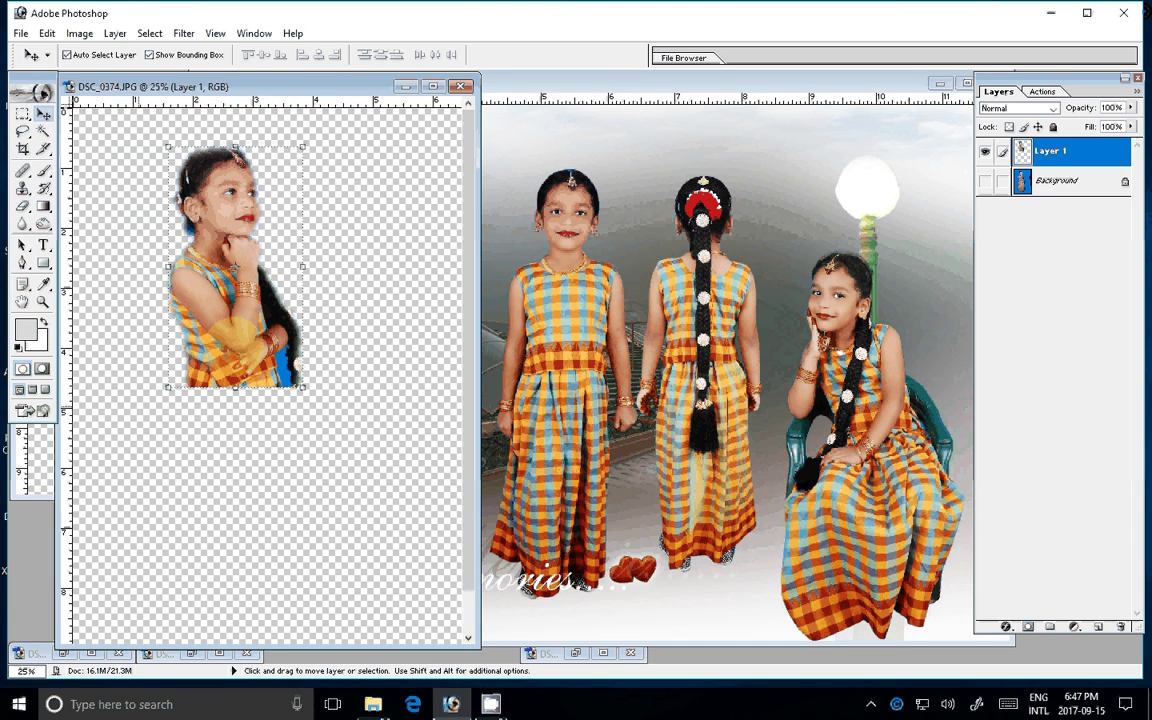
Step: Size the arms-crossed girl in 5.psd and commit the transform
click(575, 652)
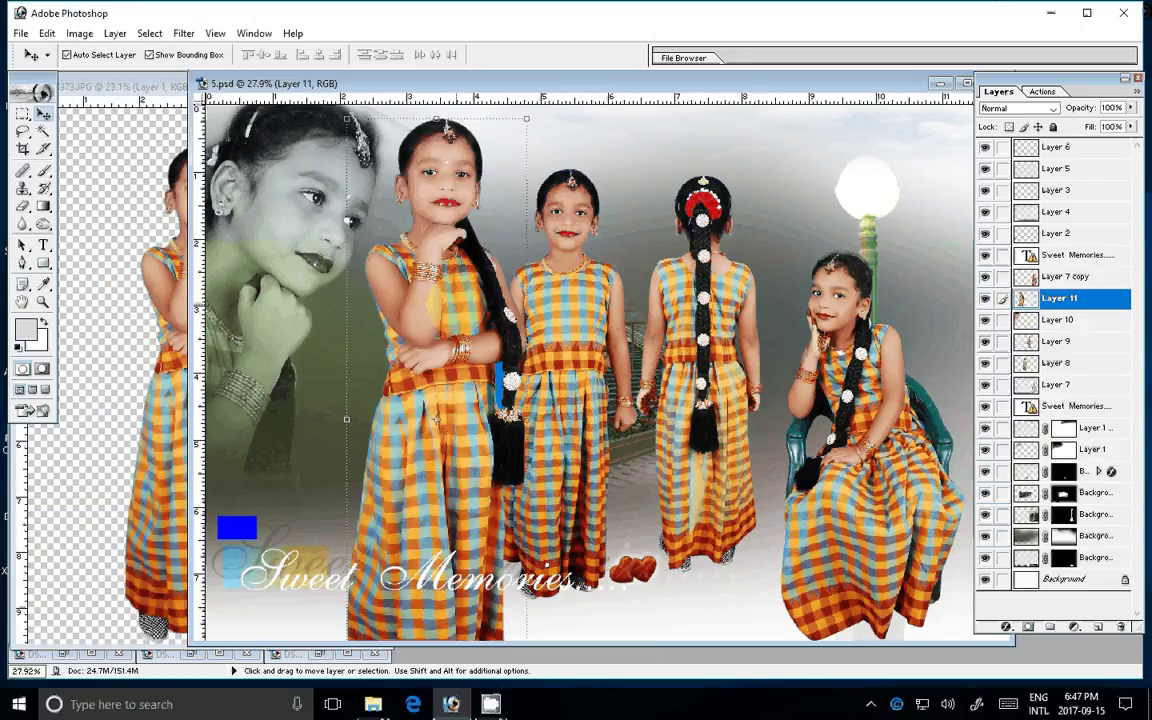
drag(440, 300, 404, 295)
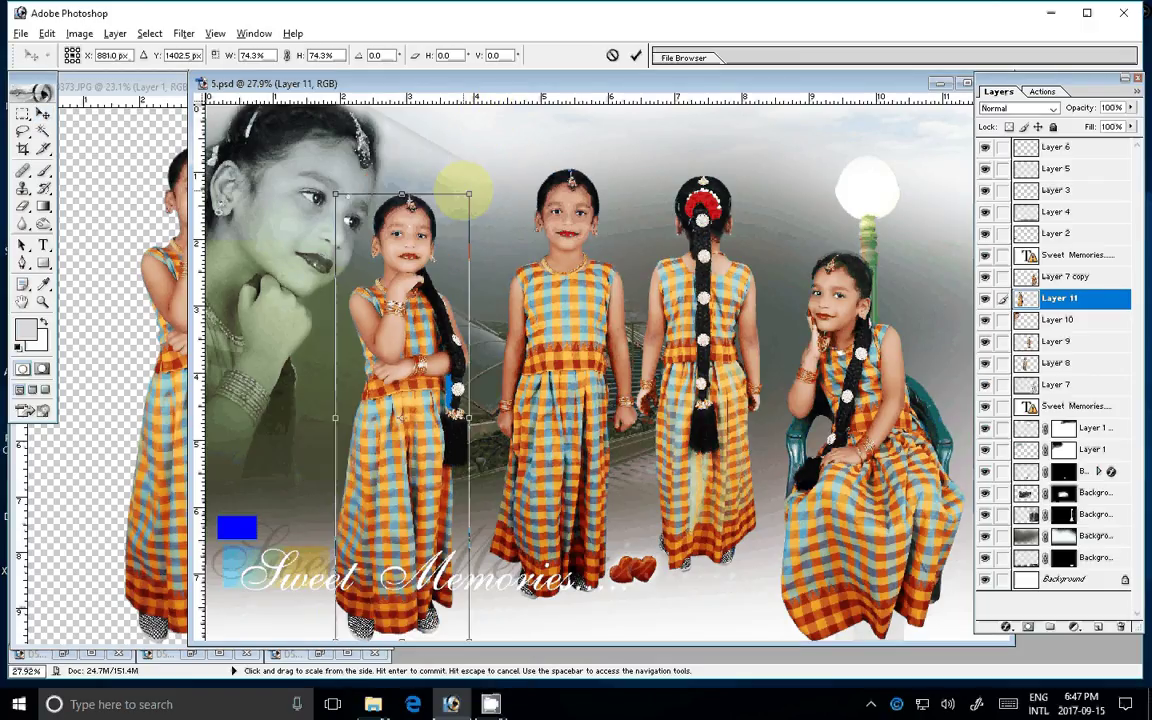
key(Return)
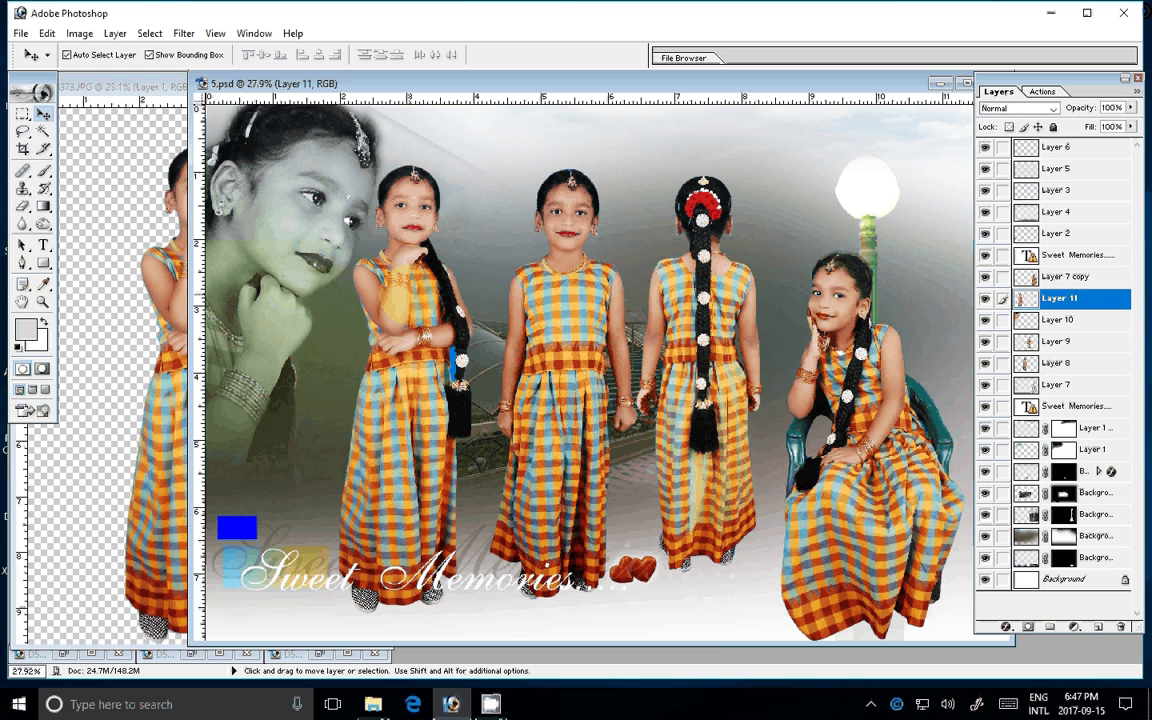
Step: Shift the seated girl right, place the standing girl beside the portrait, and open Save As
drag(860, 450, 750, 450)
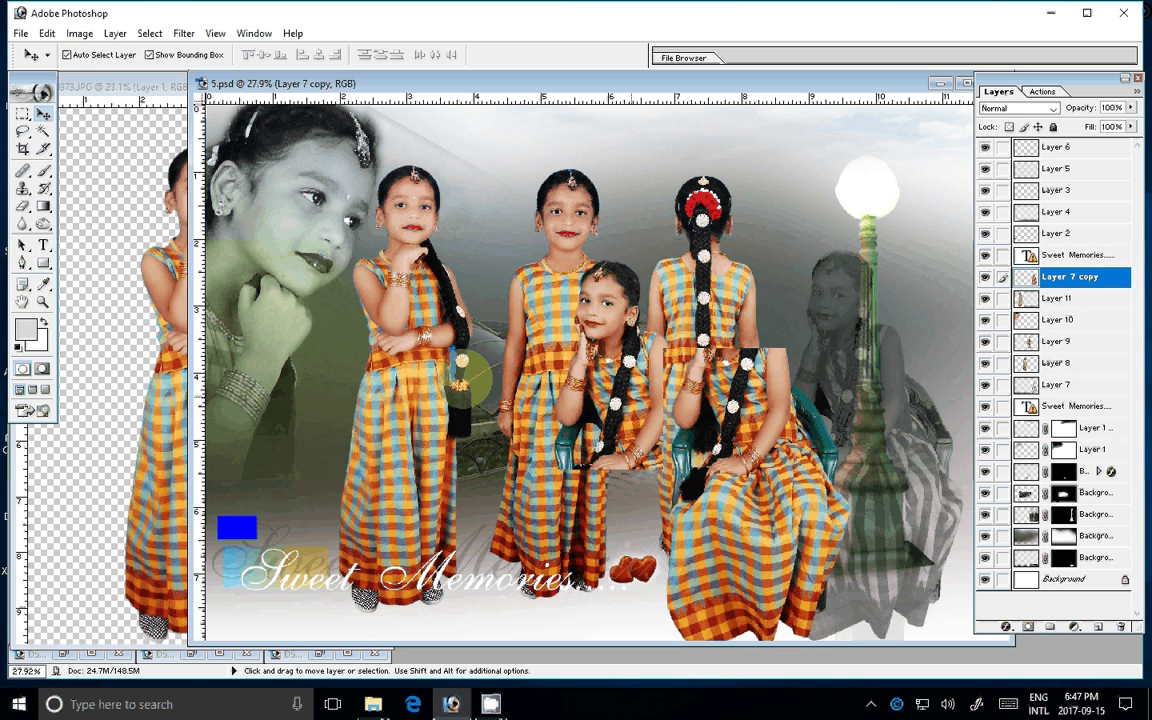
mouse_move(690, 409)
mouse_down()
mouse_move(405, 389)
mouse_move(850, 389)
mouse_up()
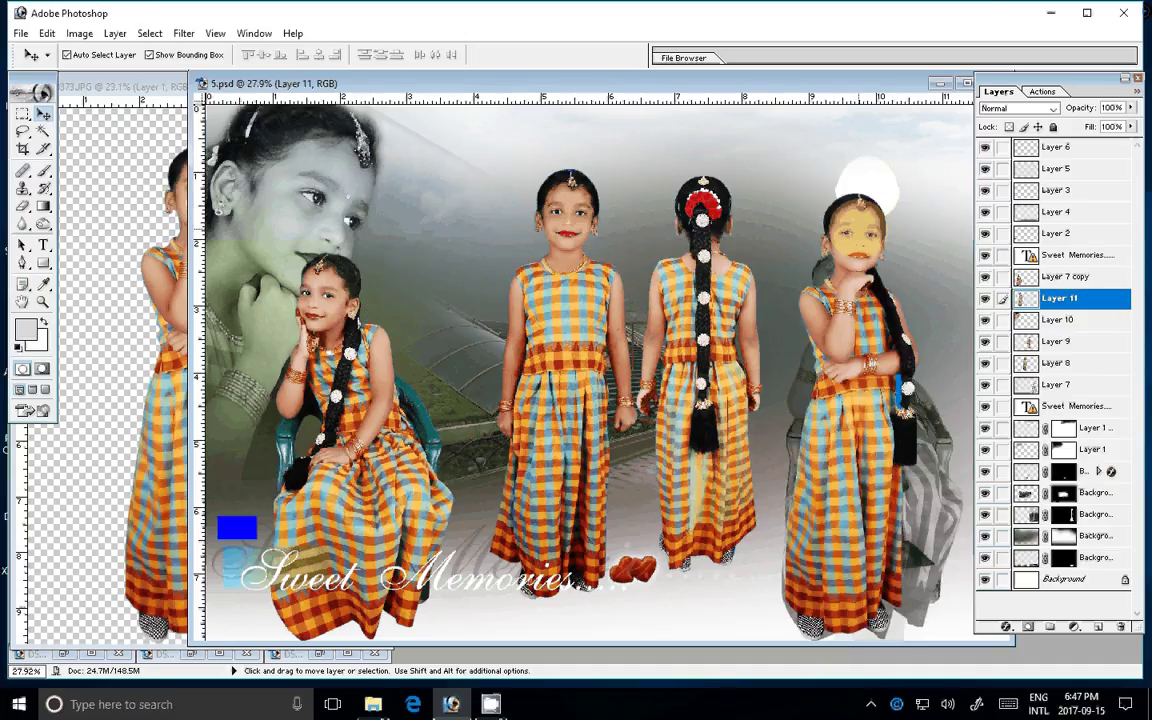
drag(850, 389, 857, 380)
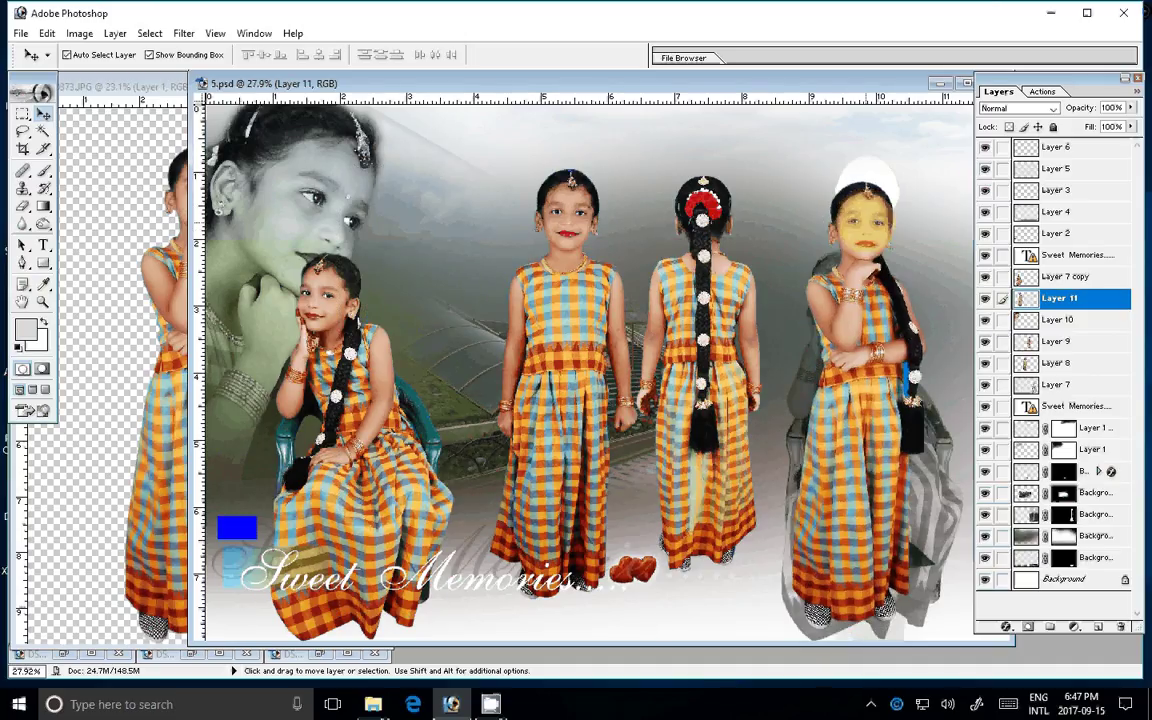
drag(857, 380, 422, 385)
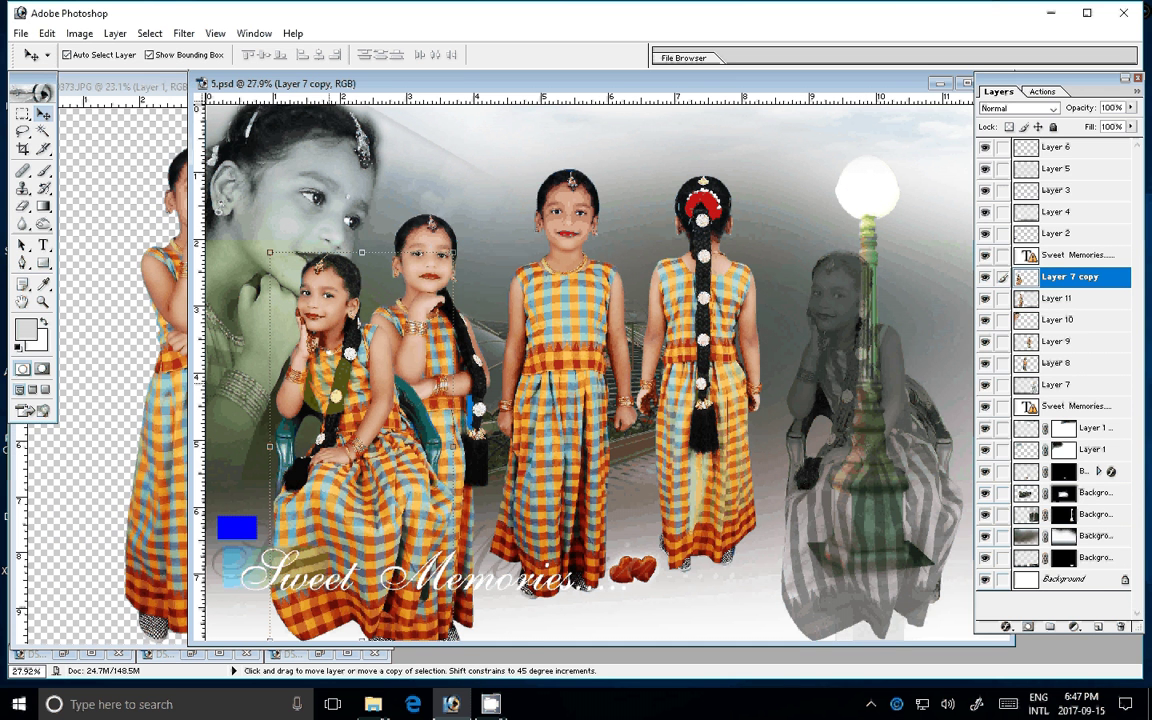
key(ctrl+z)
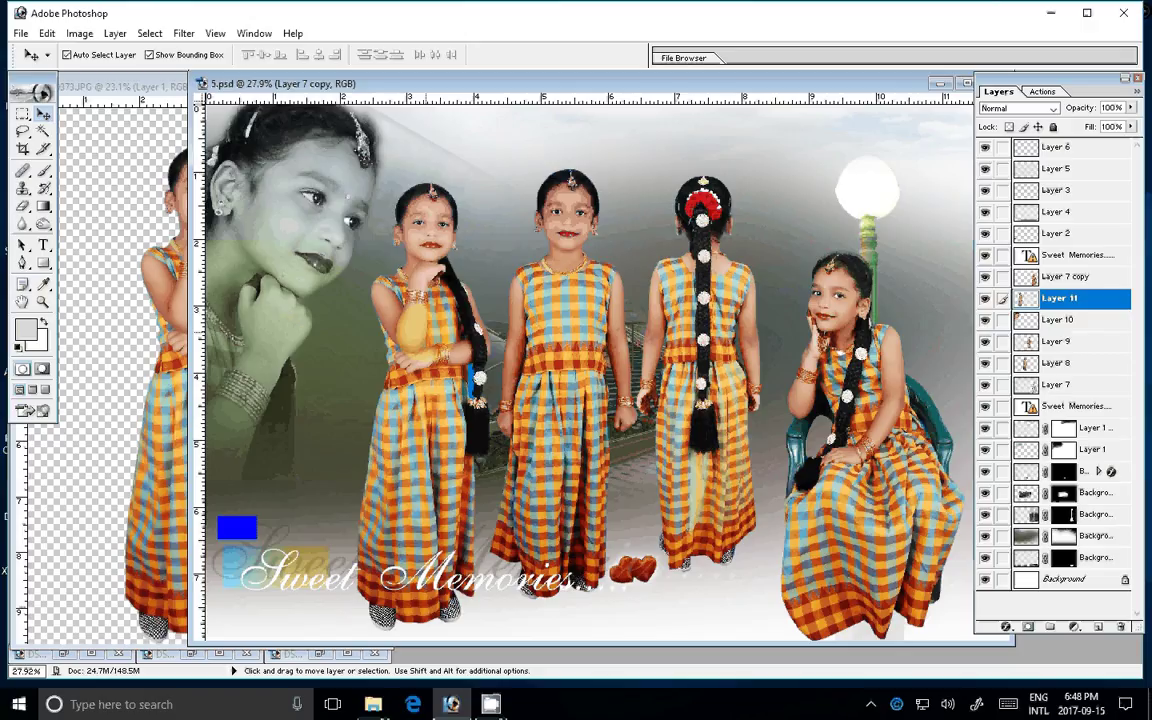
drag(428, 400, 408, 405)
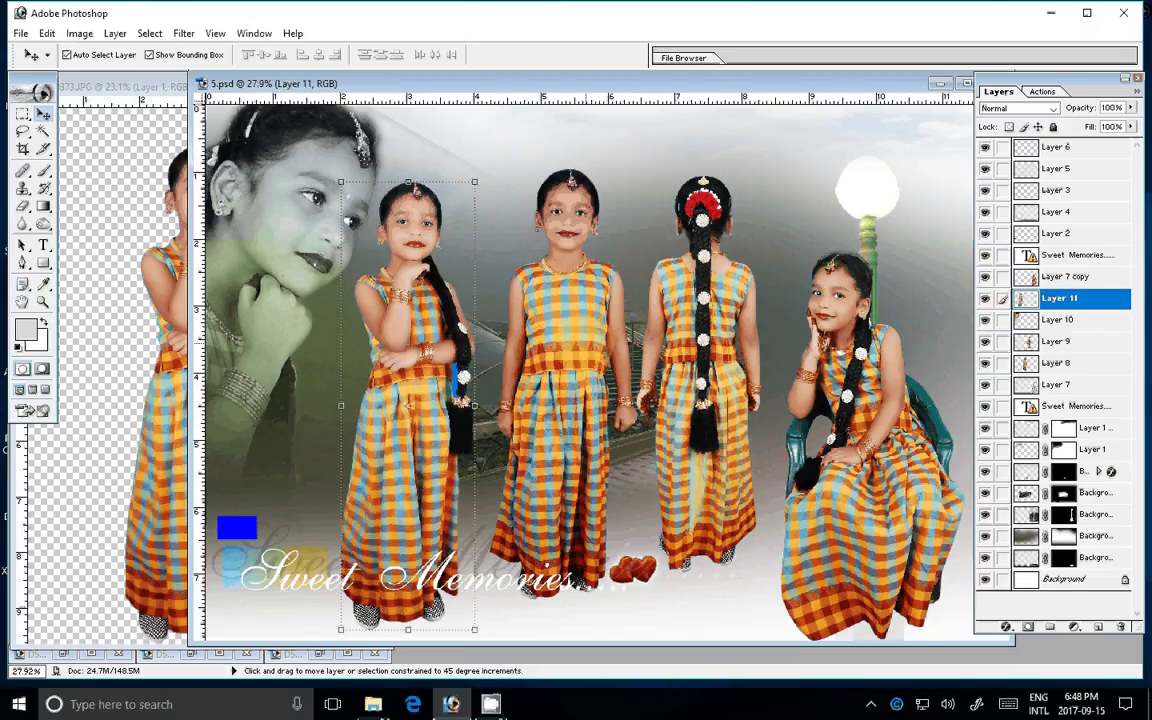
key(ctrl+shift+s)
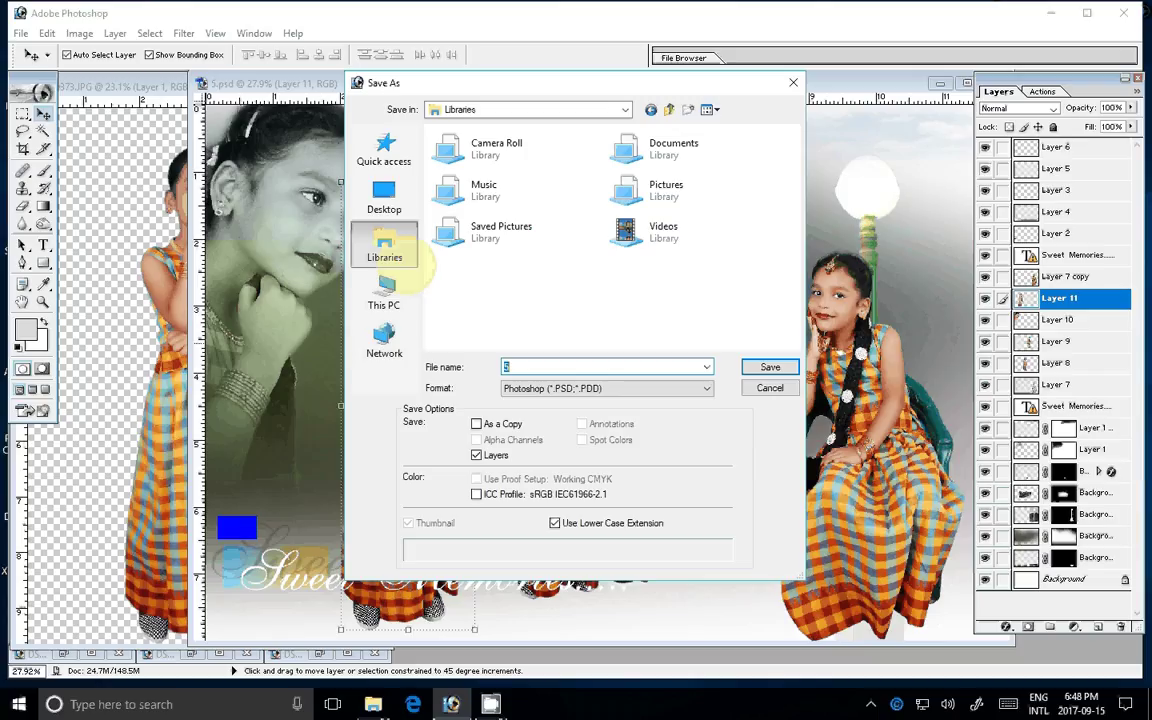
Step: Save the composite as layered 4.psd in the Not Print folder on drive E:
double_click(626, 190)
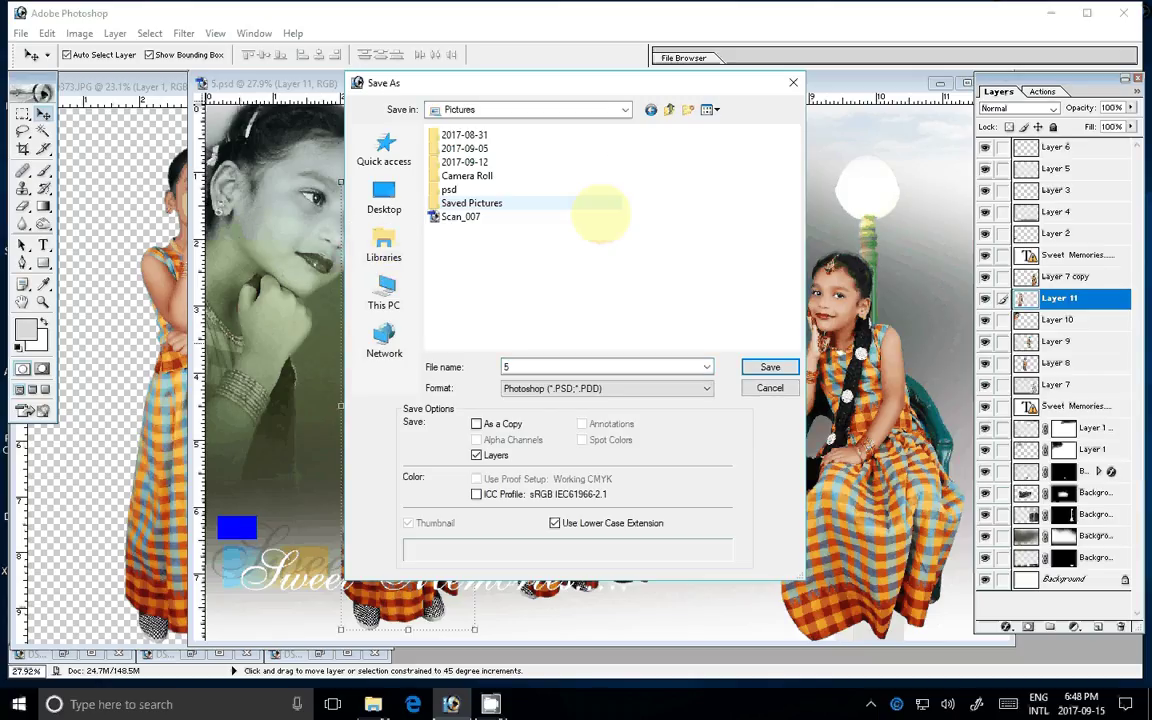
click(384, 245)
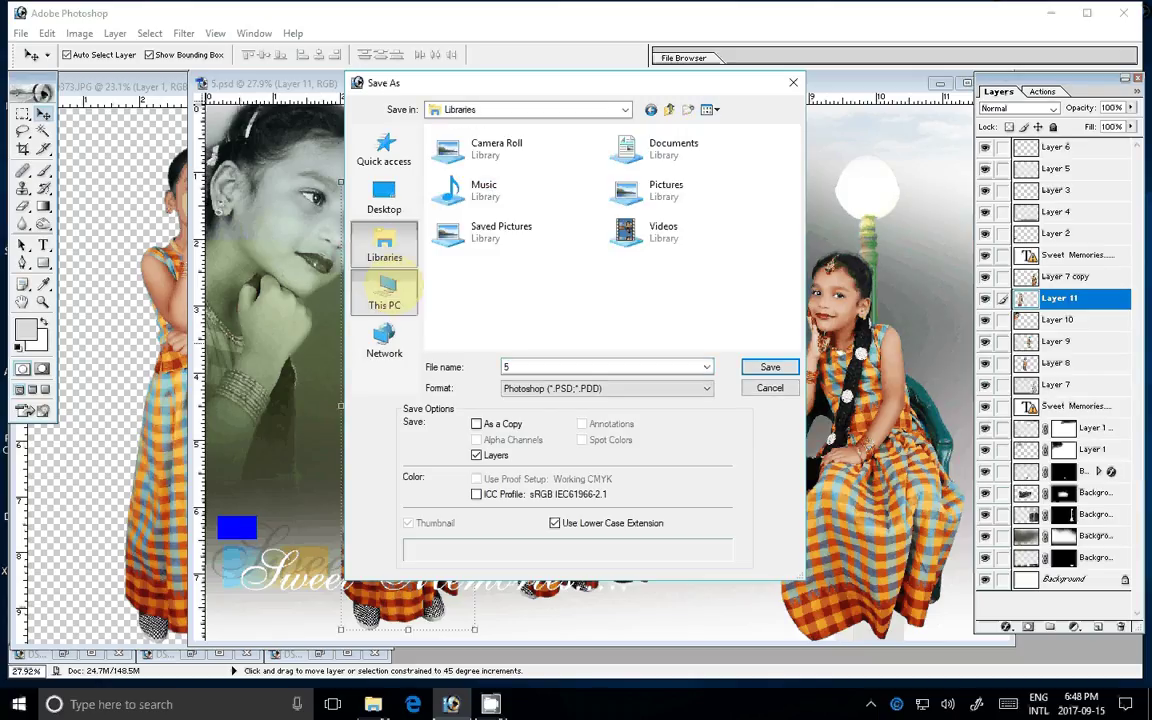
click(384, 290)
double_click(549, 270)
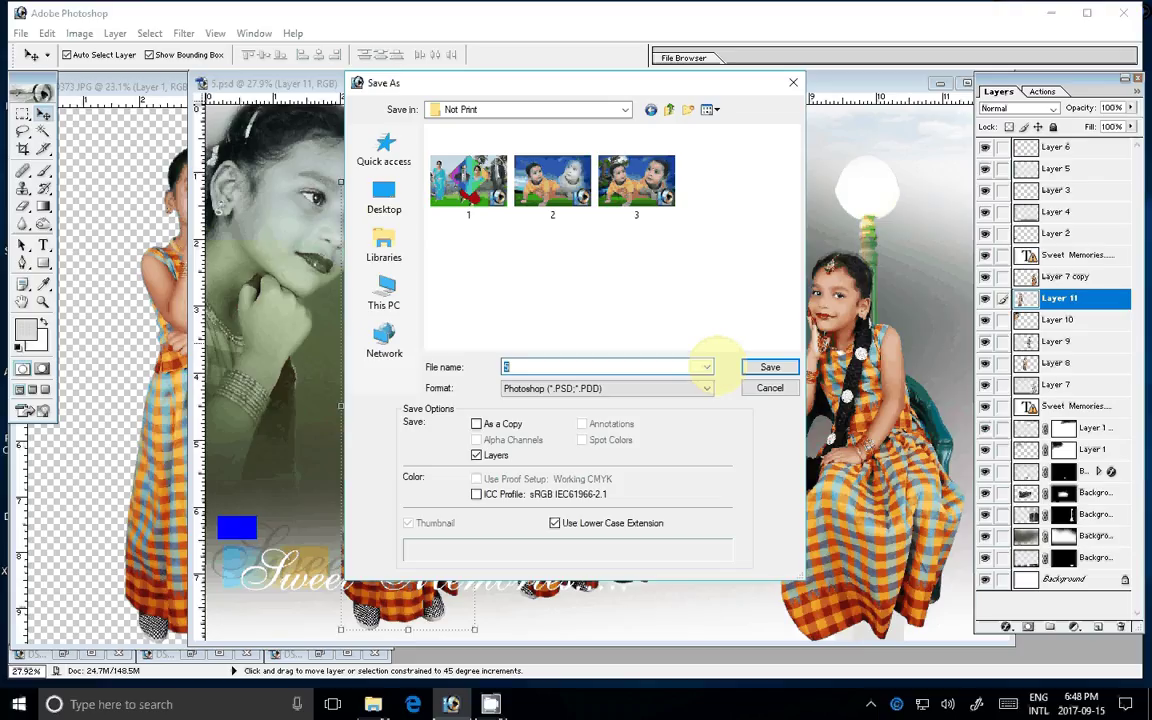
text(4)
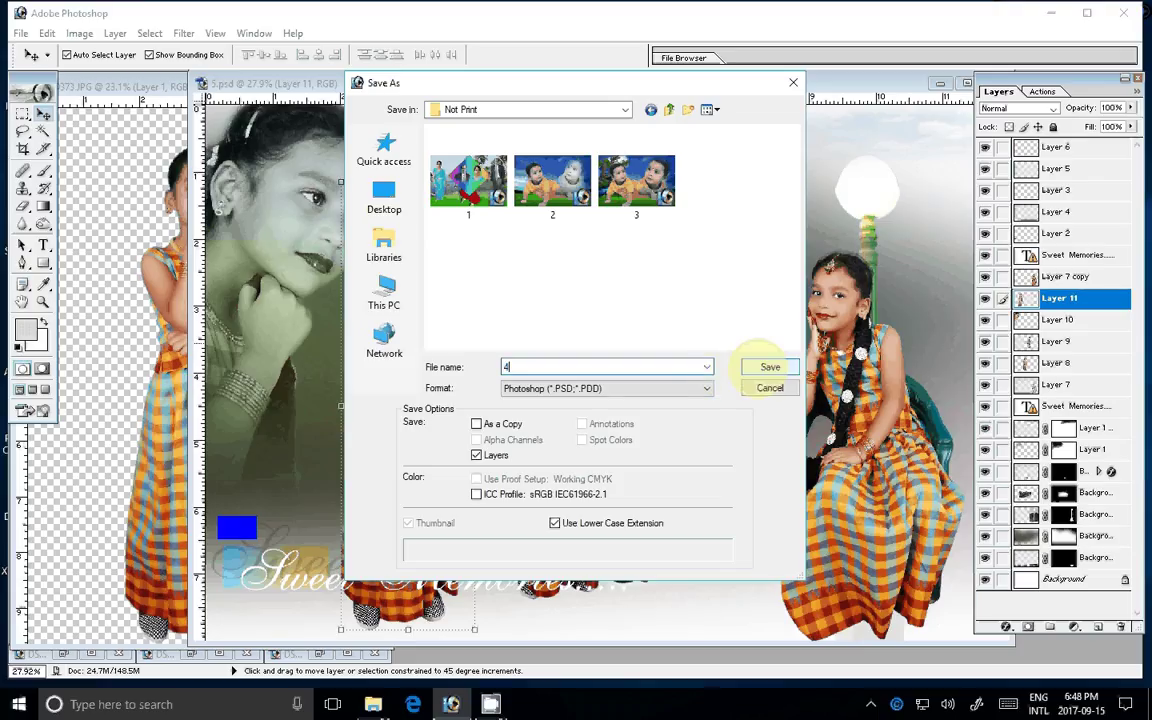
click(768, 366)
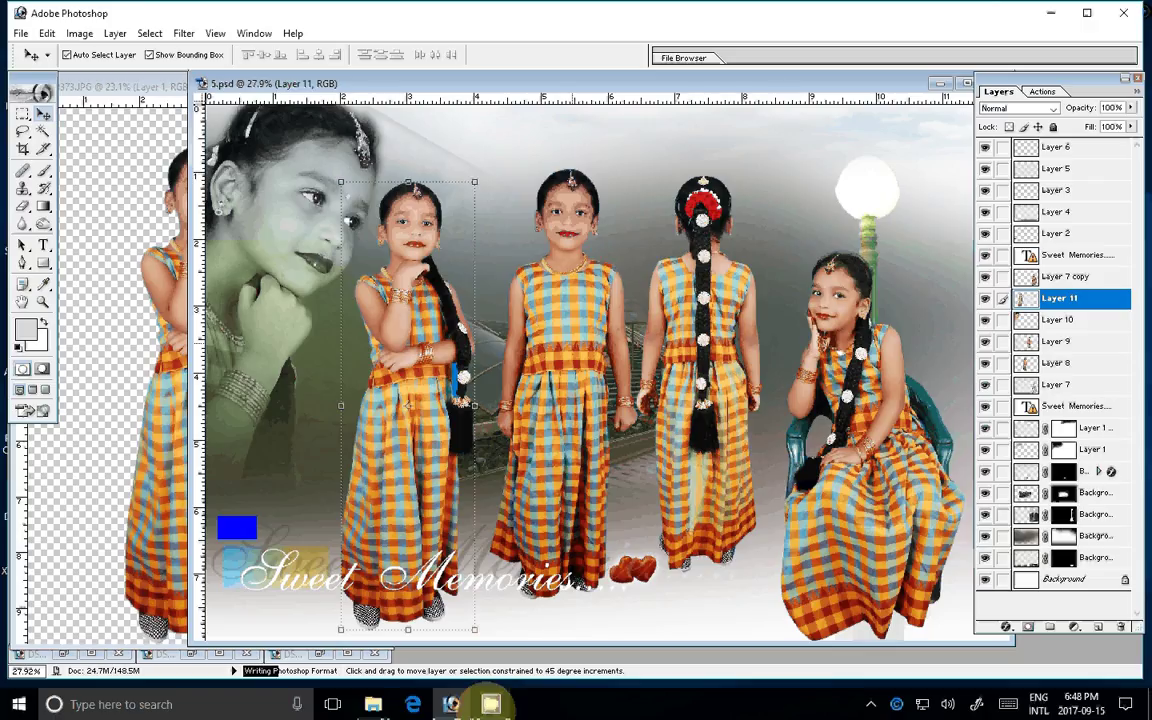
click(490, 704)
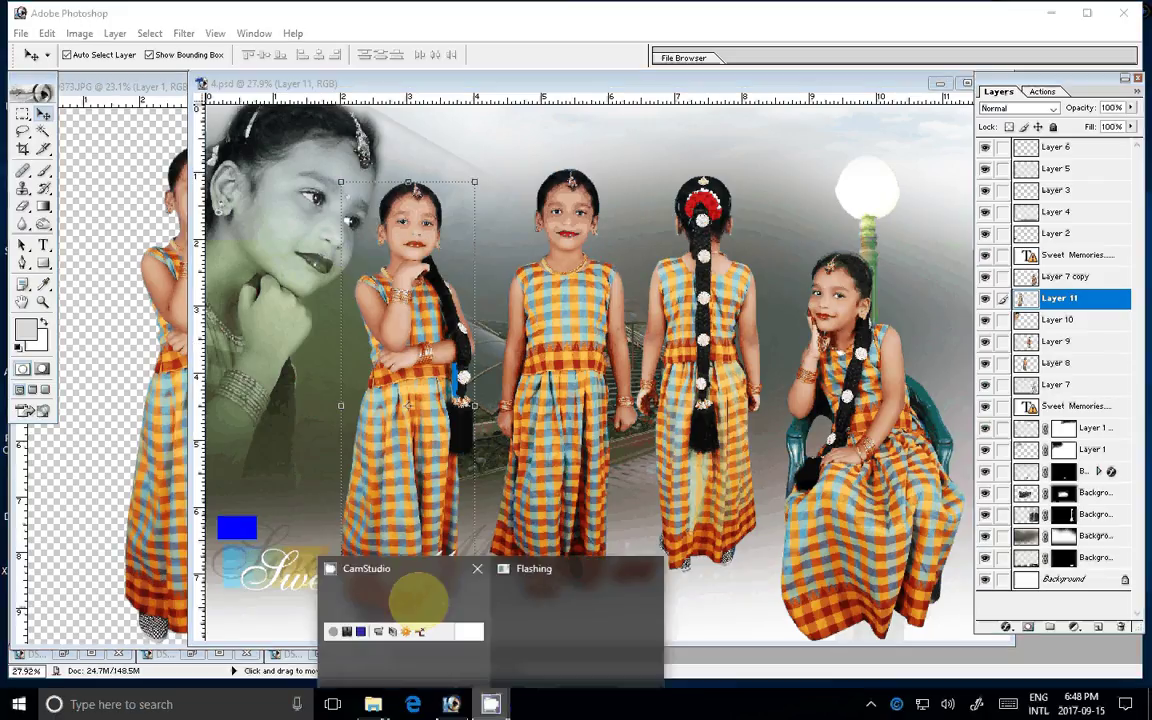